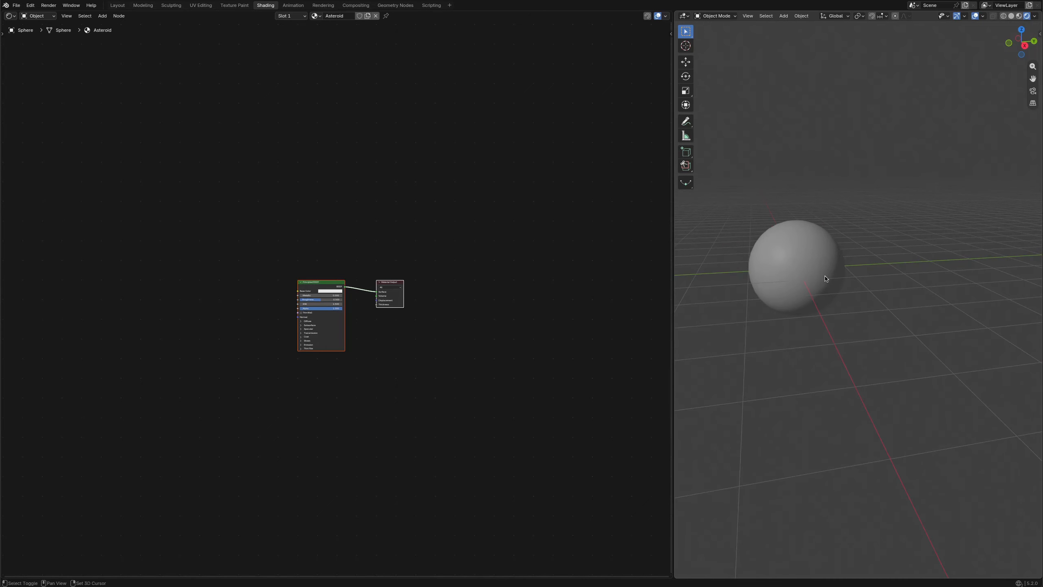
- Move the existing shader nodes aside, add a Voronoi Texture node in the free space and preview it on the sphere
{"action": "scroll", "coordinate": [848, 284], "scroll_direction": "up", "scroll_amount": 3}
{"action": "scroll", "coordinate": [202, 319], "scroll_direction": "up", "scroll_amount": 4}
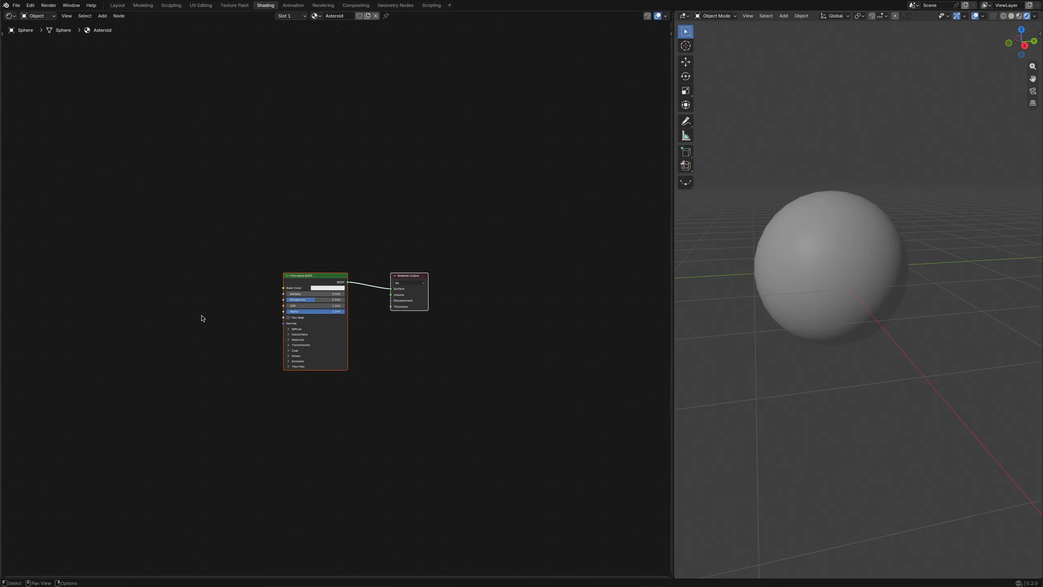
{"action": "key", "text": "x"}
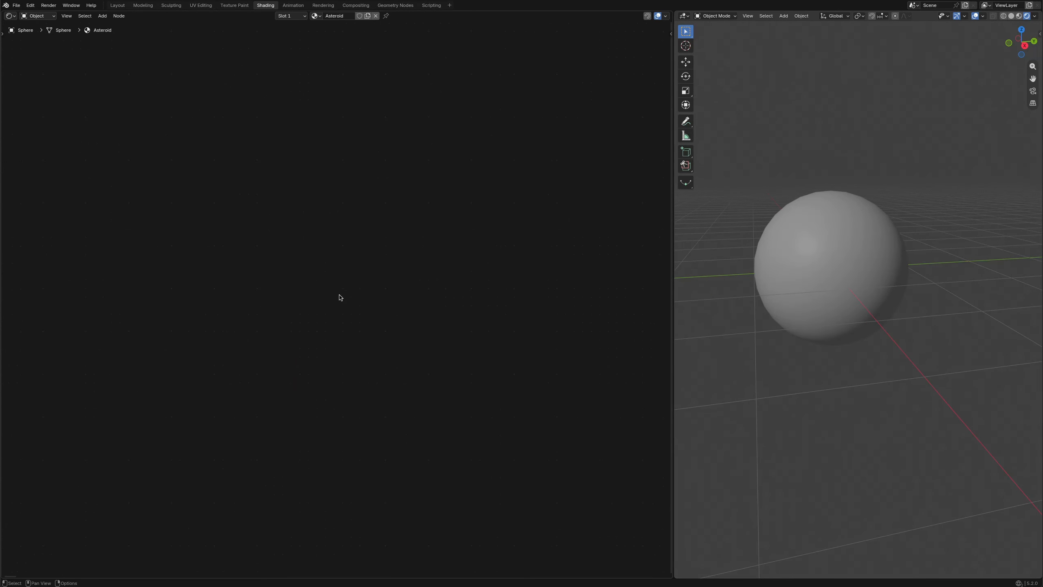
{"action": "key", "text": "shift+a"}
{"action": "type", "text": "voro"}
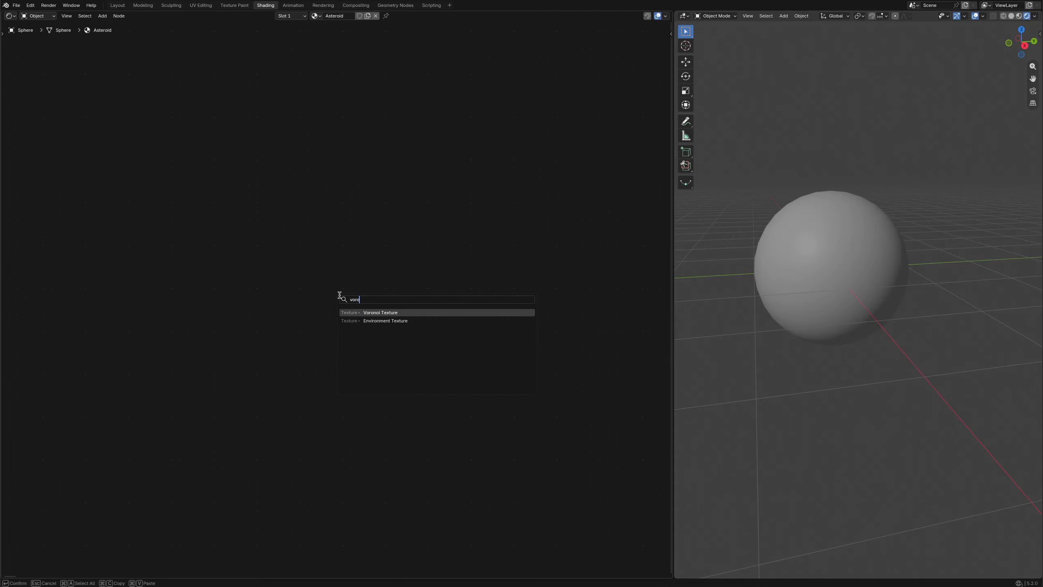
{"action": "key", "text": "Return"}
{"action": "left_click", "coordinate": [320, 255]}
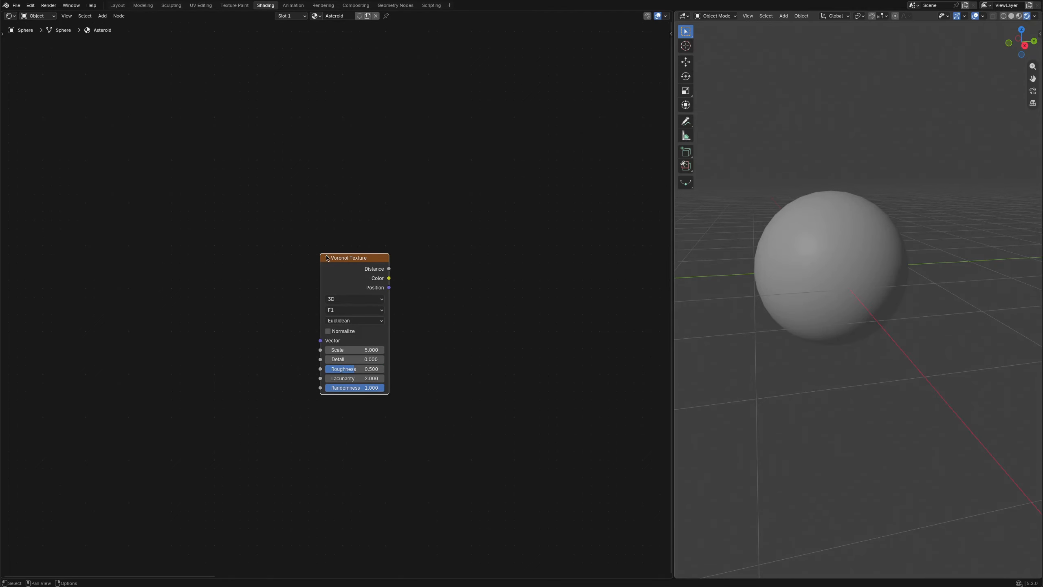
{"action": "left_click", "coordinate": [348, 258], "text": "ctrl+shift"}
- Set the Voronoi Texture to Smooth F1 with scale 6 and smoothness 0.7, and attach Texture Coordinate and Mapping nodes to it
{"action": "left_click", "coordinate": [344, 311]}
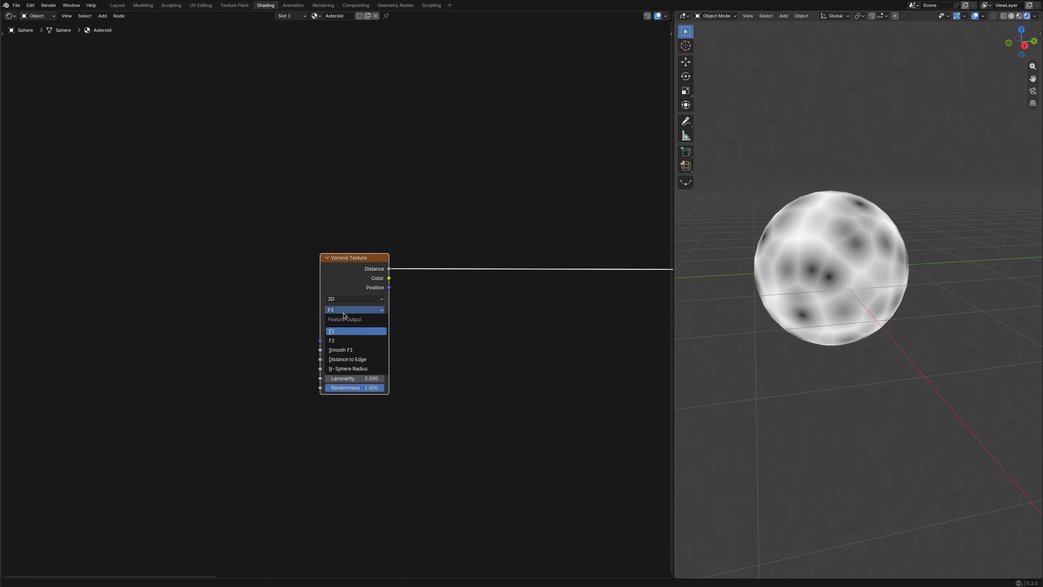
{"action": "left_click", "coordinate": [343, 350]}
{"action": "left_click", "coordinate": [344, 350]}
{"action": "type", "text": "6"}
{"action": "key", "text": "Return"}
{"action": "left_click", "coordinate": [354, 388]}
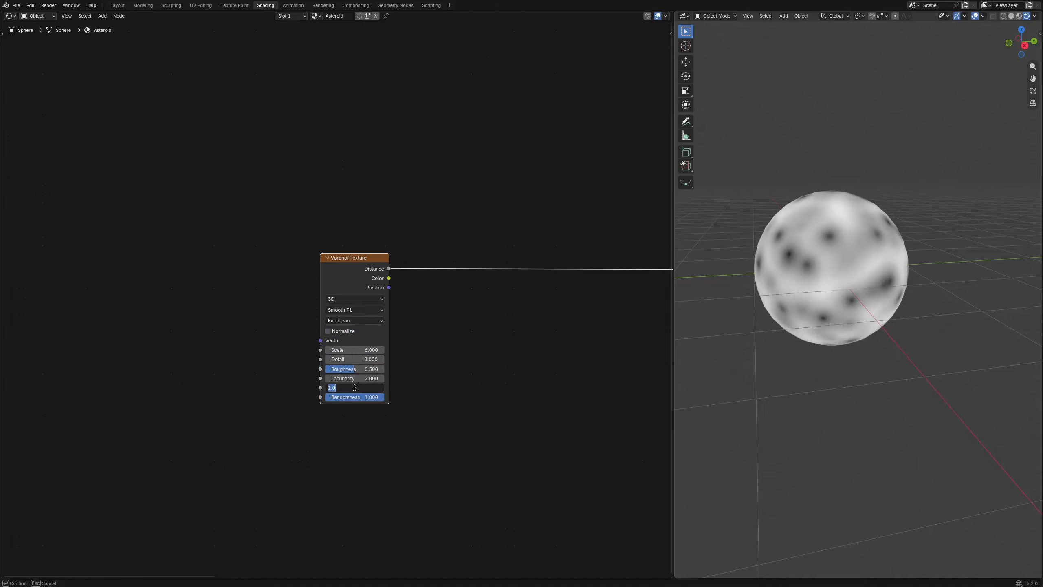
{"action": "type", "text": ".7"}
{"action": "key", "text": "Return"}
{"action": "key", "text": "ctrl+t"}
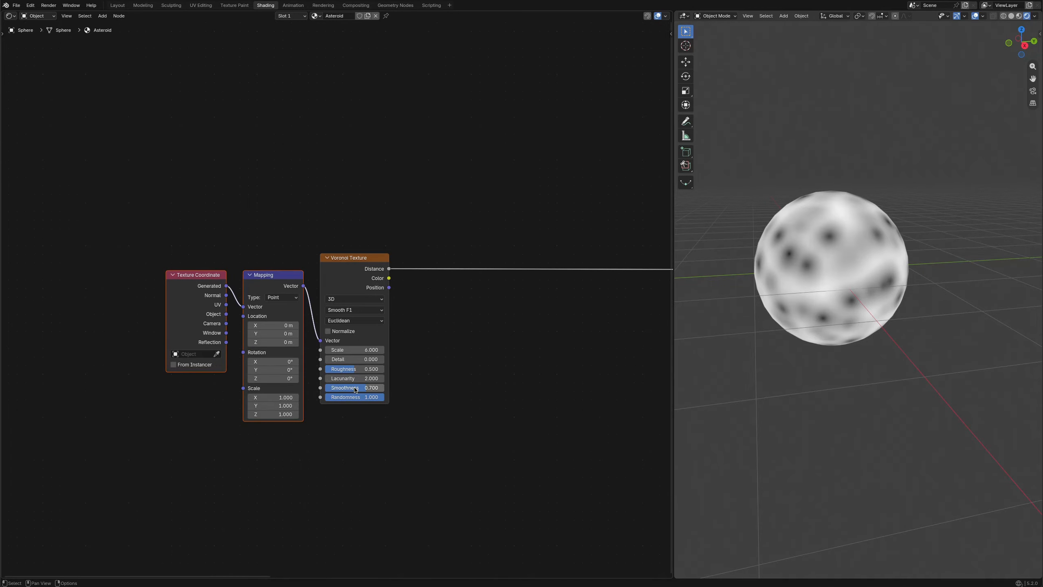
- Add a Noise Texture node below the Mapping node and set its detail to 15
{"action": "middle_click_drag", "start_coordinate": [331, 444], "coordinate": [440, 391]}
{"action": "key", "text": "shift+a"}
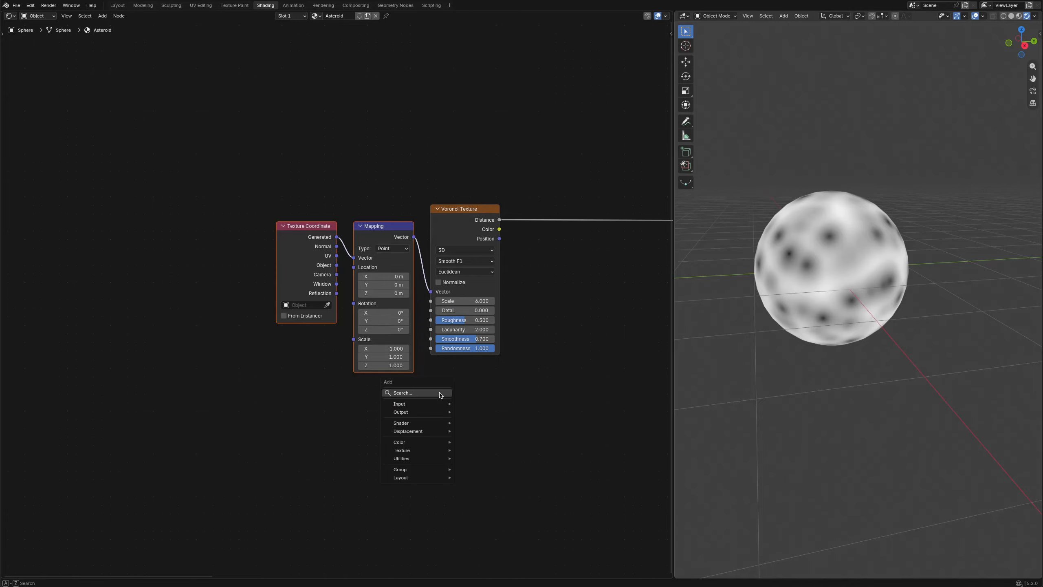
{"action": "type", "text": "noise"}
{"action": "key", "text": "Return"}
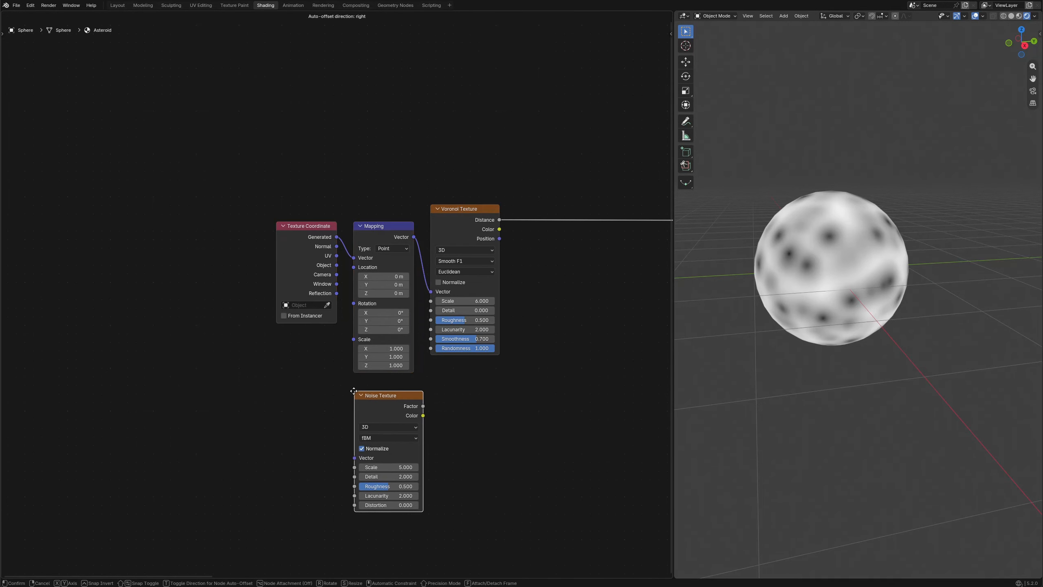
{"action": "left_click", "coordinate": [346, 391]}
{"action": "scroll", "coordinate": [467, 443], "scroll_direction": "up", "scroll_amount": 3}
{"action": "middle_click_drag", "start_coordinate": [464, 444], "coordinate": [437, 363]}
{"action": "left_click", "coordinate": [361, 441]}
{"action": "type", "text": "1"}
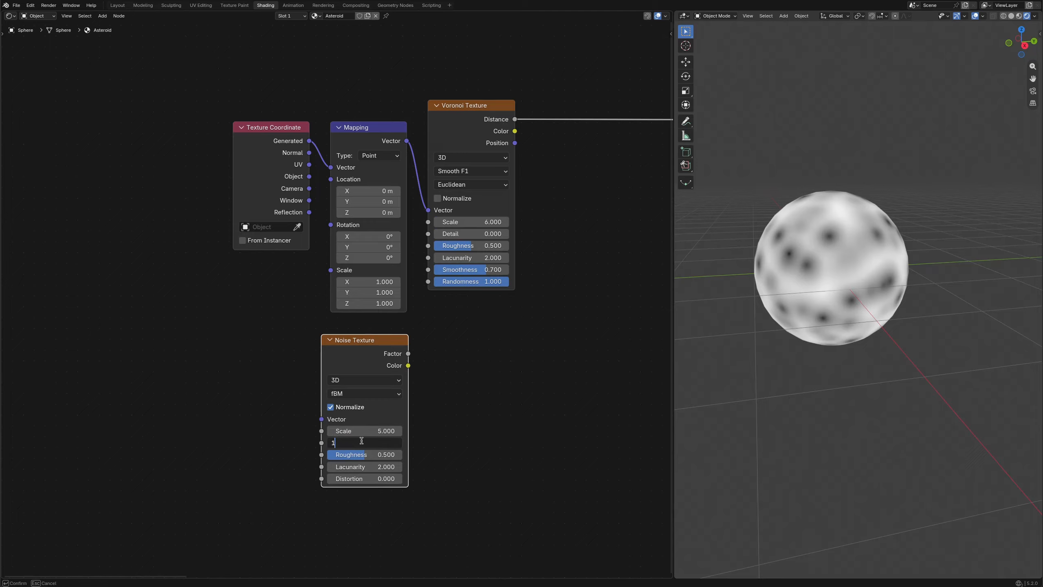
{"action": "type", "text": "5"}
{"action": "key", "text": "Return"}
- Make room before the Voronoi Texture and insert a Mix Color node on the link from Mapping
{"action": "left_click_drag", "start_coordinate": [446, 109], "coordinate": [567, 87]}
{"action": "key", "text": "shift+a"}
{"action": "type", "text": "mix"}
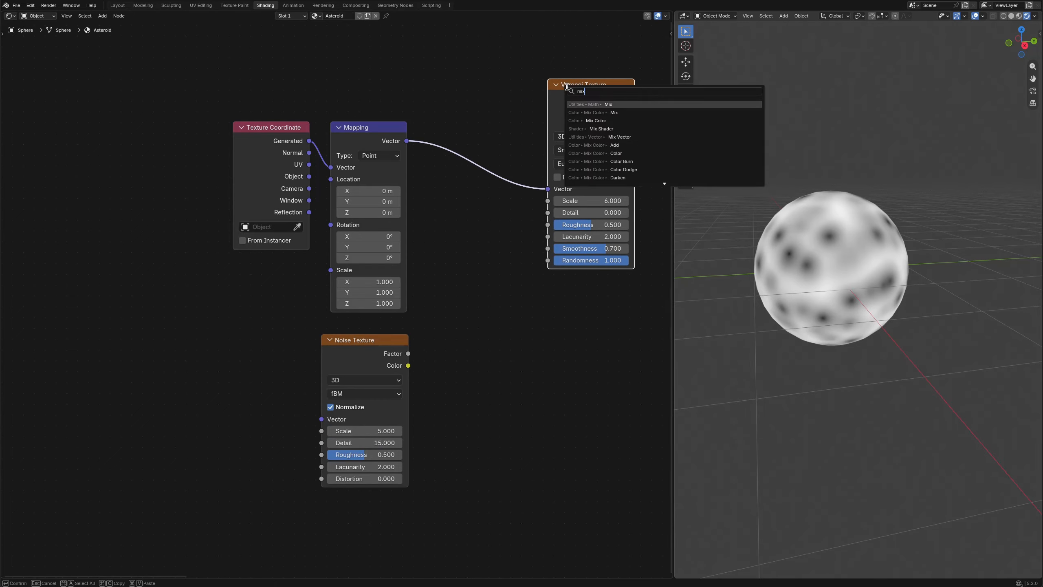
{"action": "key", "text": "Down"}
{"action": "key", "text": "Return"}
{"action": "left_click", "coordinate": [460, 116]}
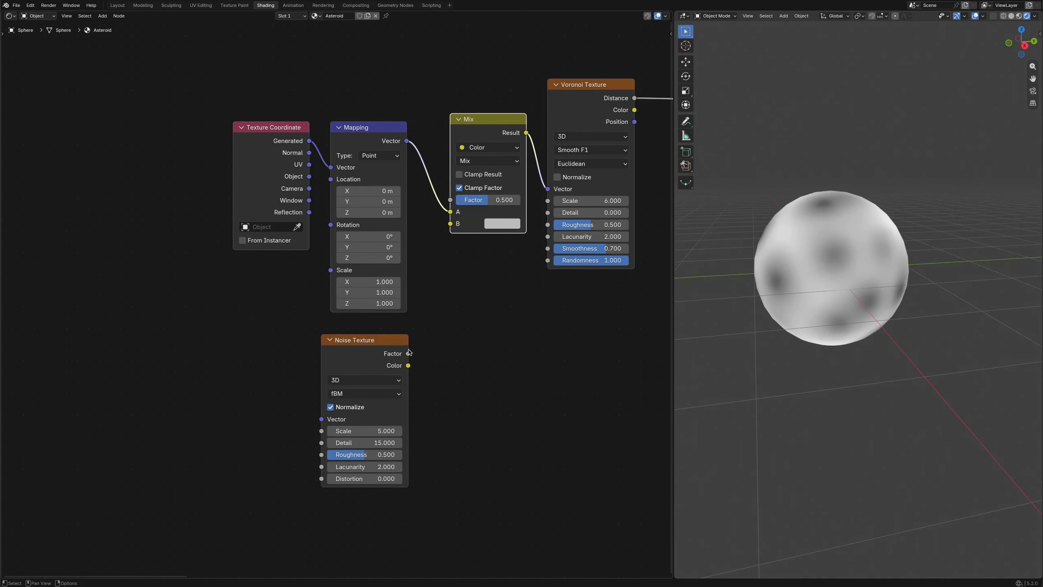
- Connect the Noise Texture's Factor output to the Mix node's B input and set the mix factor to 0.1
{"action": "left_click_drag", "start_coordinate": [408, 353], "coordinate": [450, 223]}
{"action": "double_click", "coordinate": [473, 201]}
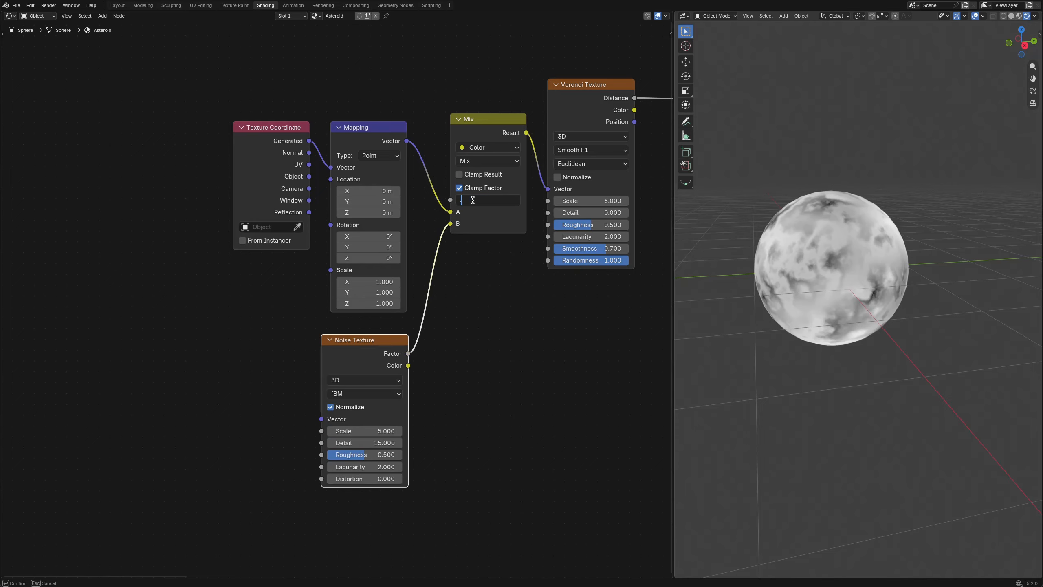
{"action": "type", "text": "0.1"}
{"action": "key", "text": "Return"}
- Insert a Color Ramp node on the link from the Voronoi Texture's Distance output
{"action": "middle_click_drag", "start_coordinate": [612, 347], "coordinate": [250, 375]}
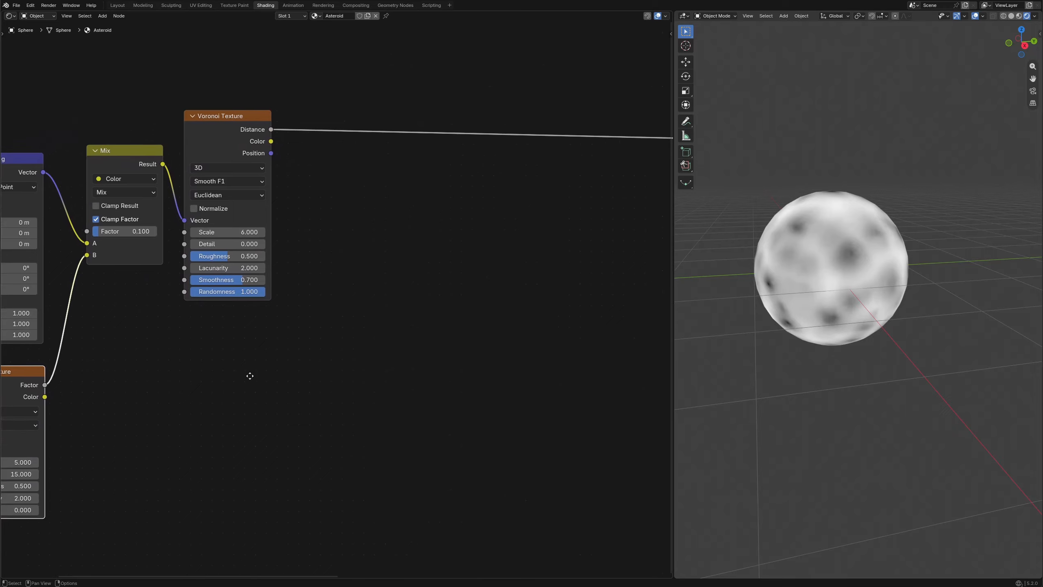
{"action": "key", "text": "shift+a"}
{"action": "type", "text": "color r"}
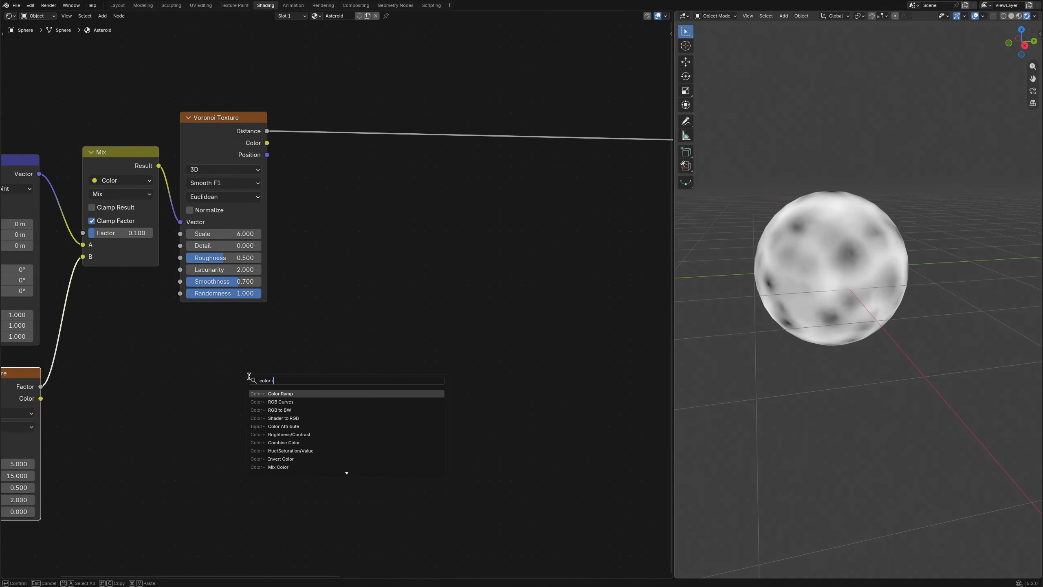
{"action": "key", "text": "Return"}
{"action": "left_click", "coordinate": [363, 126]}
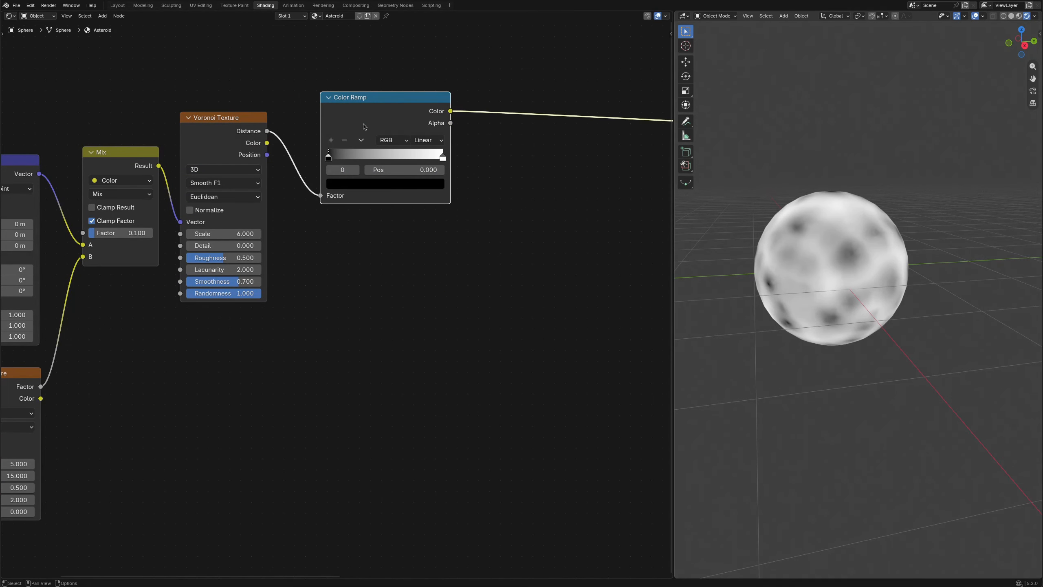
- Set the position of the Color Ramp's white stop to 0.4
{"action": "left_click", "coordinate": [443, 158]}
{"action": "left_click", "coordinate": [427, 169]}
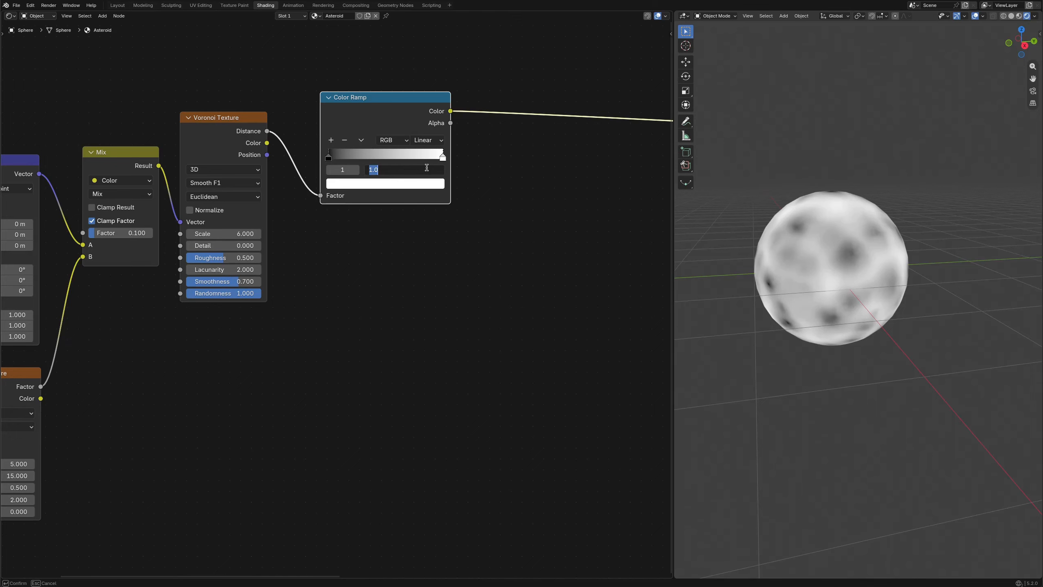
{"action": "type", "text": ".4"}
{"action": "key", "text": "Return"}
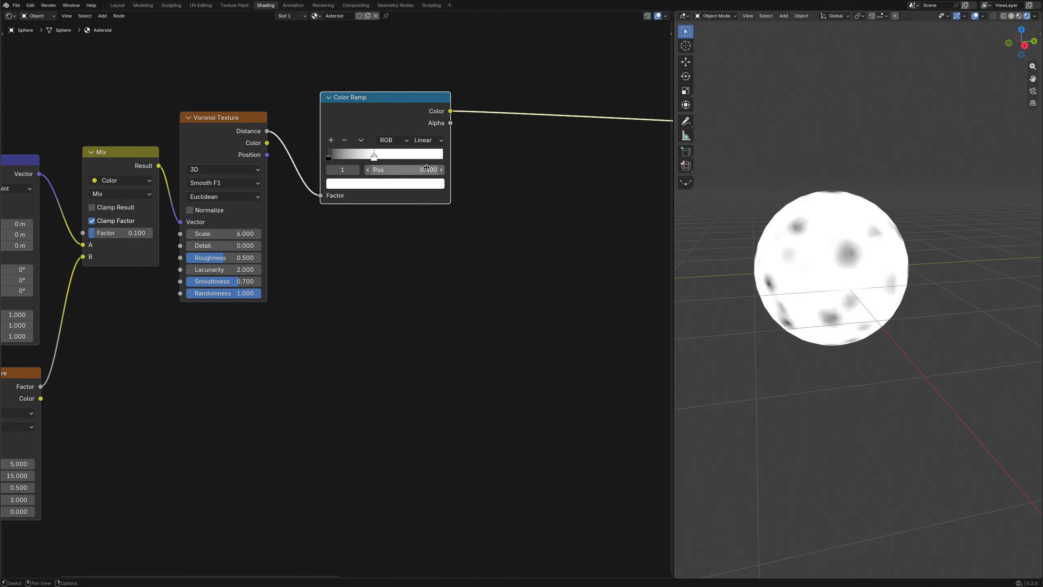
- Add a black stop at position 1 to the Color Ramp and set its interpolation to Ease
{"action": "left_click", "coordinate": [330, 139]}
{"action": "left_click_drag", "start_coordinate": [352, 157], "coordinate": [486, 158]}
{"action": "left_click", "coordinate": [416, 186]}
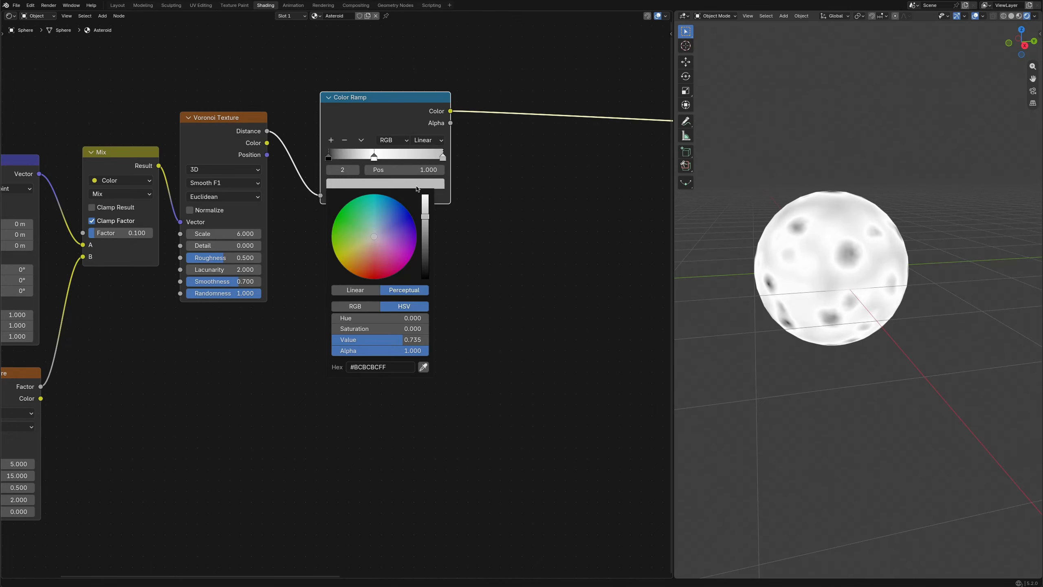
{"action": "left_click_drag", "start_coordinate": [426, 215], "coordinate": [425, 278]}
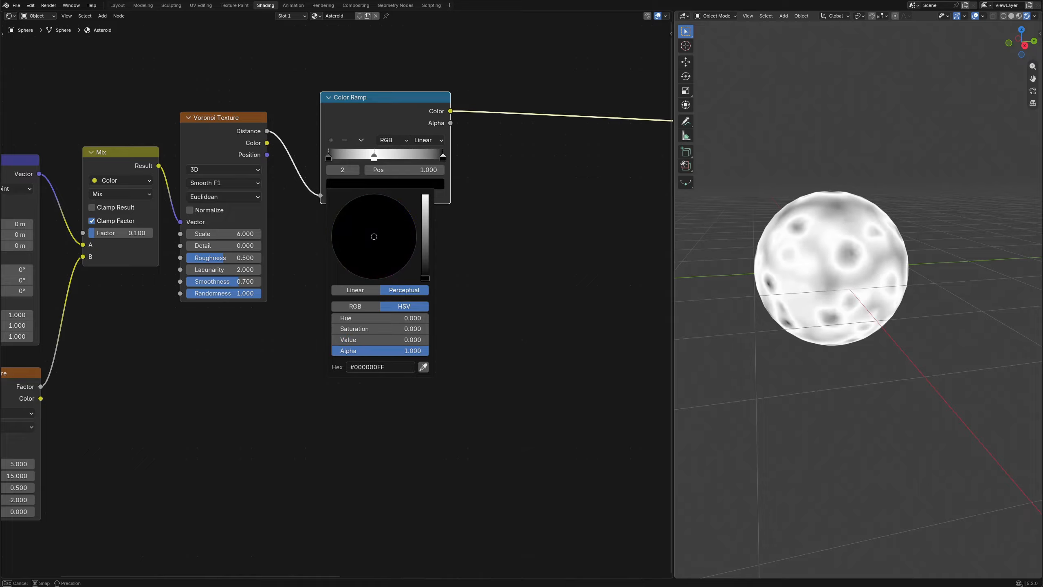
{"action": "left_click", "coordinate": [427, 140]}
{"action": "left_click", "coordinate": [422, 167]}
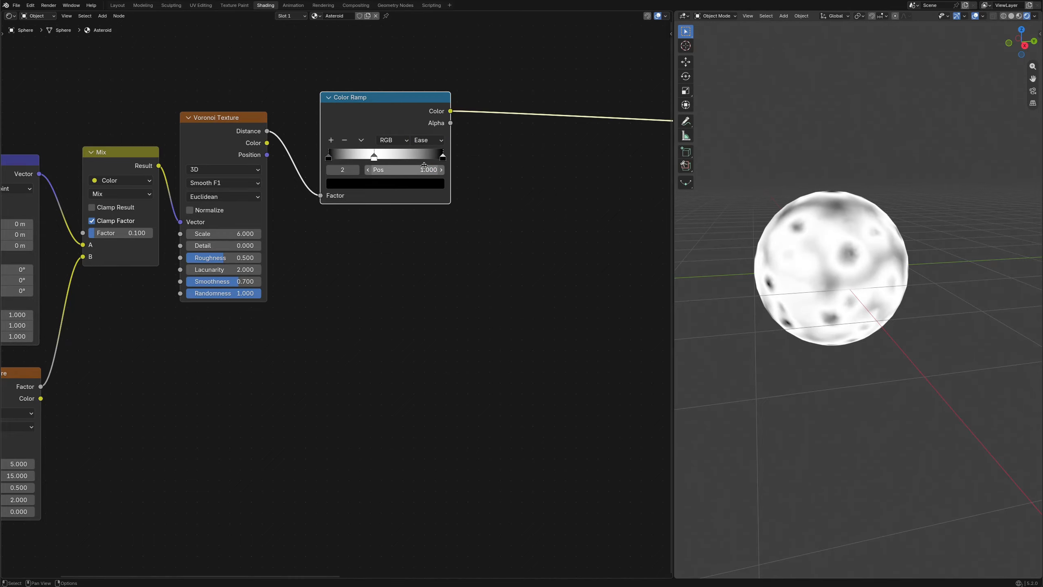
- Add a Bump node, feed the Color Ramp's Color output into its Height input and set its distance to 0.1
{"action": "middle_click_drag", "start_coordinate": [517, 170], "coordinate": [393, 176]}
{"action": "key", "text": "shift+a"}
{"action": "type", "text": "bump"}
{"action": "key", "text": "Return"}
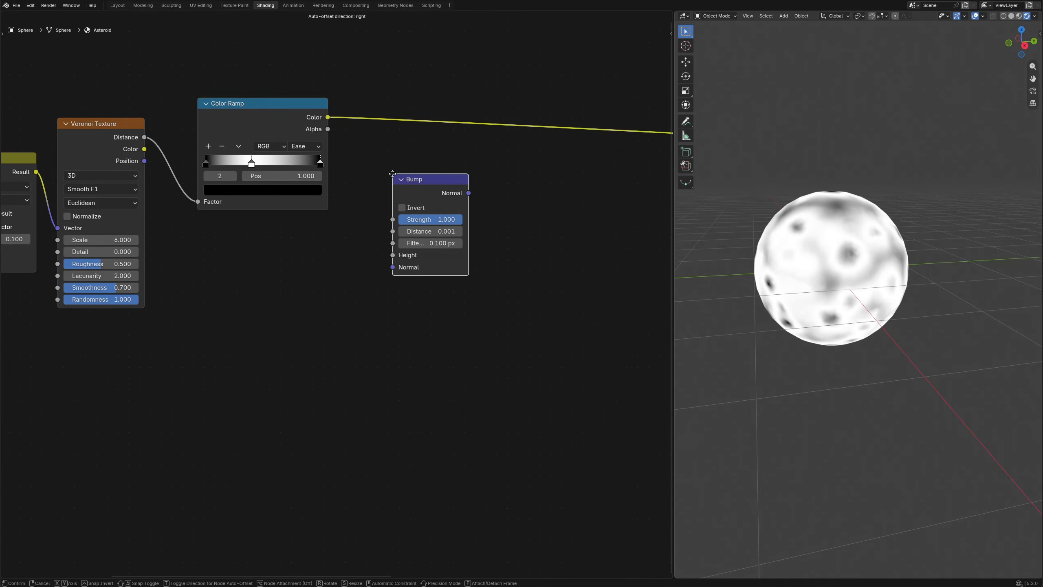
{"action": "left_click", "coordinate": [429, 170]}
{"action": "left_click_drag", "start_coordinate": [328, 117], "coordinate": [422, 251]}
{"action": "double_click", "coordinate": [468, 229]}
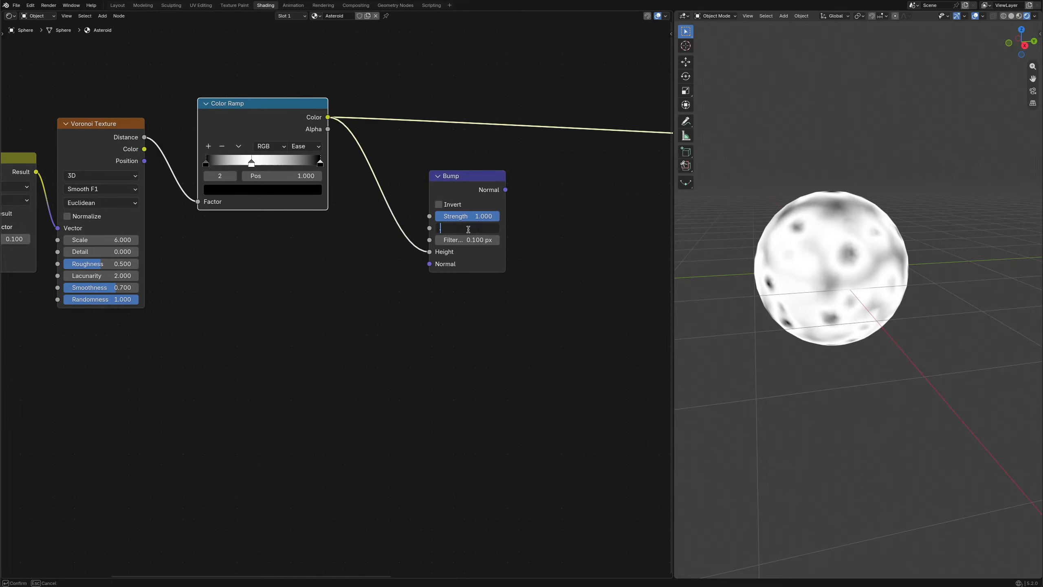
{"action": "type", "text": "0.1"}
{"action": "key", "text": "Return"}
- Connect the Bump node's Normal output to the Principled BSDF's Normal input and preview the shader on the sphere
{"action": "middle_click_drag", "start_coordinate": [593, 259], "coordinate": [189, 269]}
{"action": "left_click_drag", "start_coordinate": [131, 244], "coordinate": [528, 275]}
{"action": "left_click", "coordinate": [554, 202], "text": "ctrl+shift"}
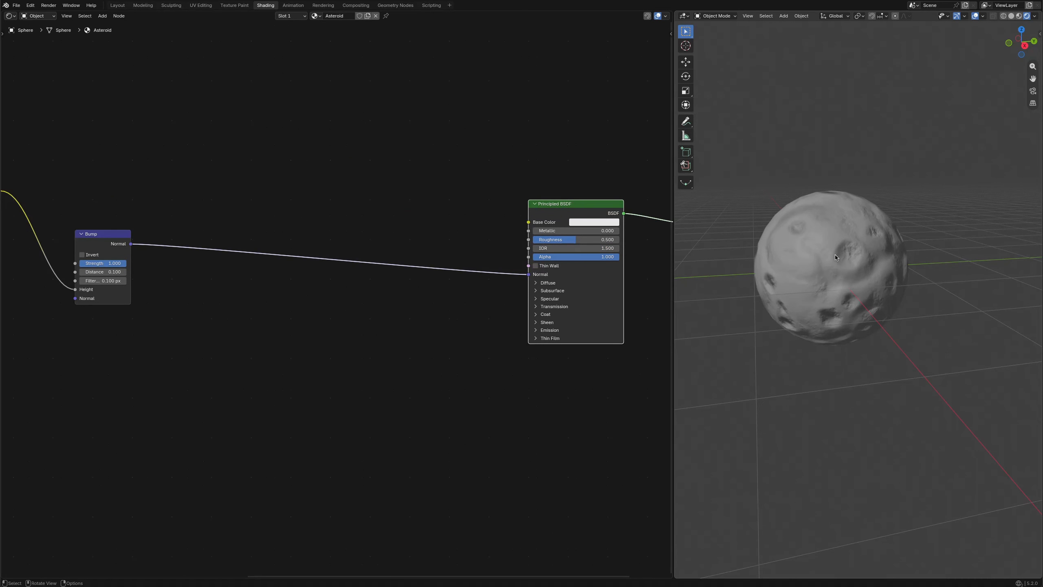
{"action": "middle_click_drag", "start_coordinate": [835, 258], "coordinate": [831, 286]}
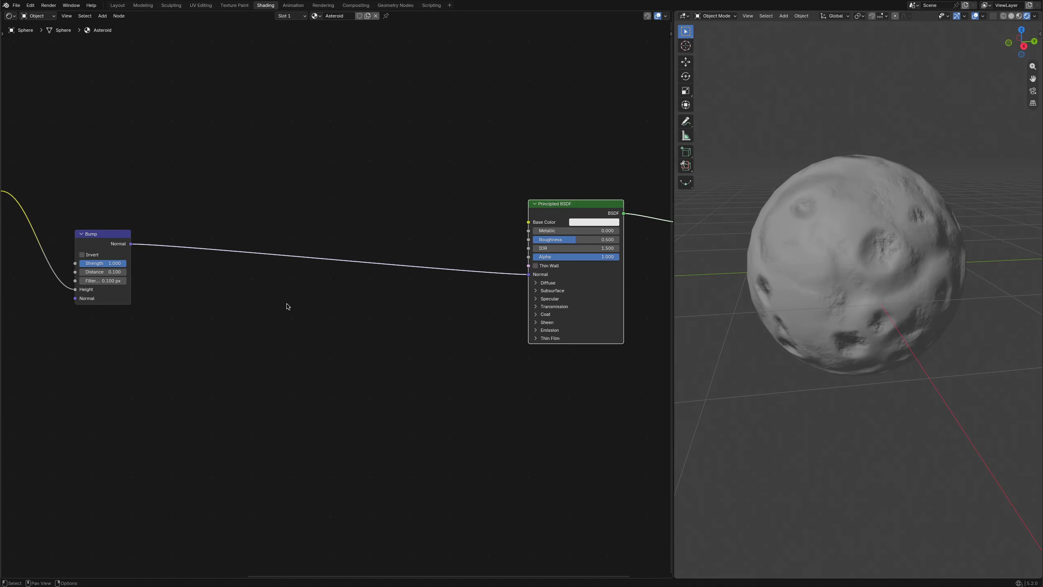
- Add a second Noise Texture node and place it above the Color Ramp
{"action": "middle_click_drag", "start_coordinate": [91, 347], "coordinate": [525, 422]}
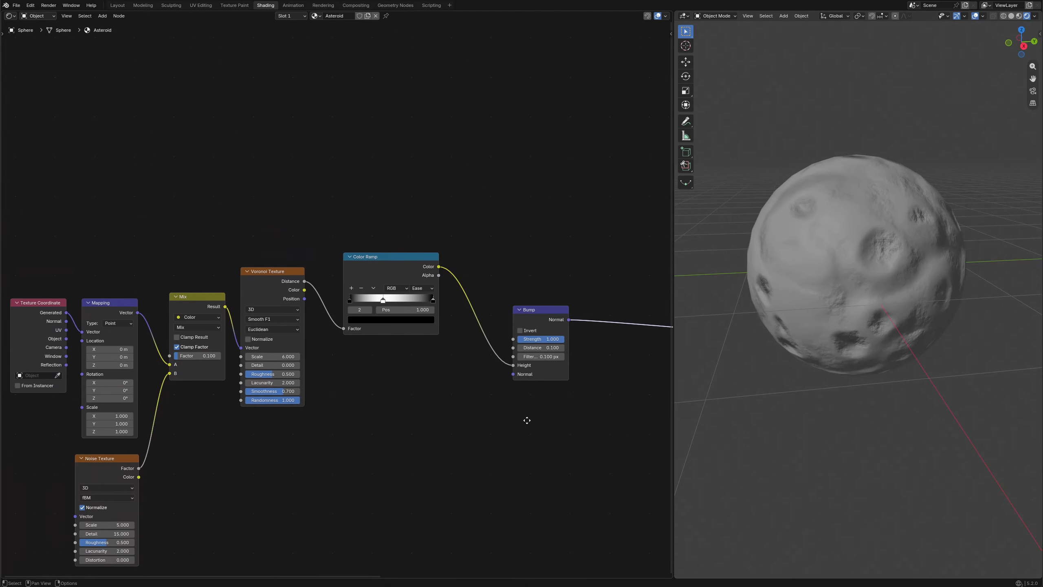
{"action": "key", "text": "shift+a"}
{"action": "type", "text": "noise"}
{"action": "key", "text": "Return"}
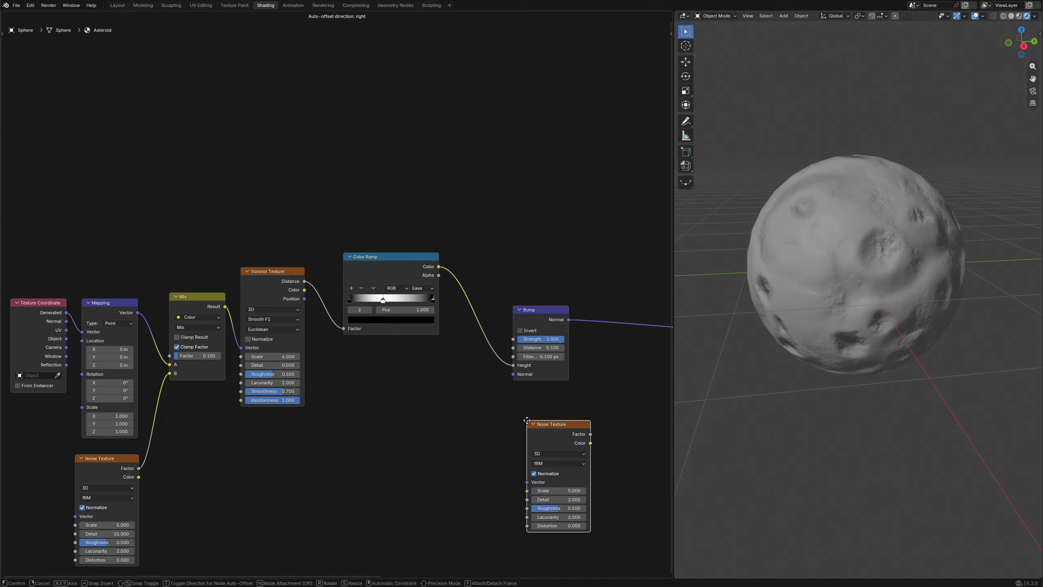
{"action": "left_click", "coordinate": [356, 118]}
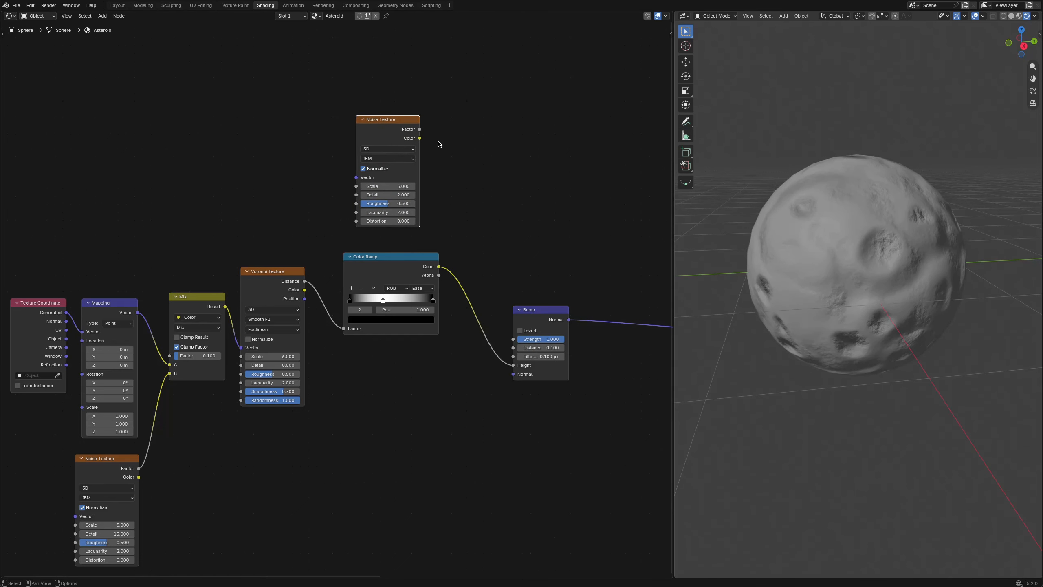
- Set the second Noise Texture's scale to 4, detail to 15 and roughness to 1
{"action": "scroll", "coordinate": [448, 142], "scroll_direction": "up", "scroll_amount": 3}
{"action": "middle_click_drag", "start_coordinate": [458, 140], "coordinate": [441, 209]}
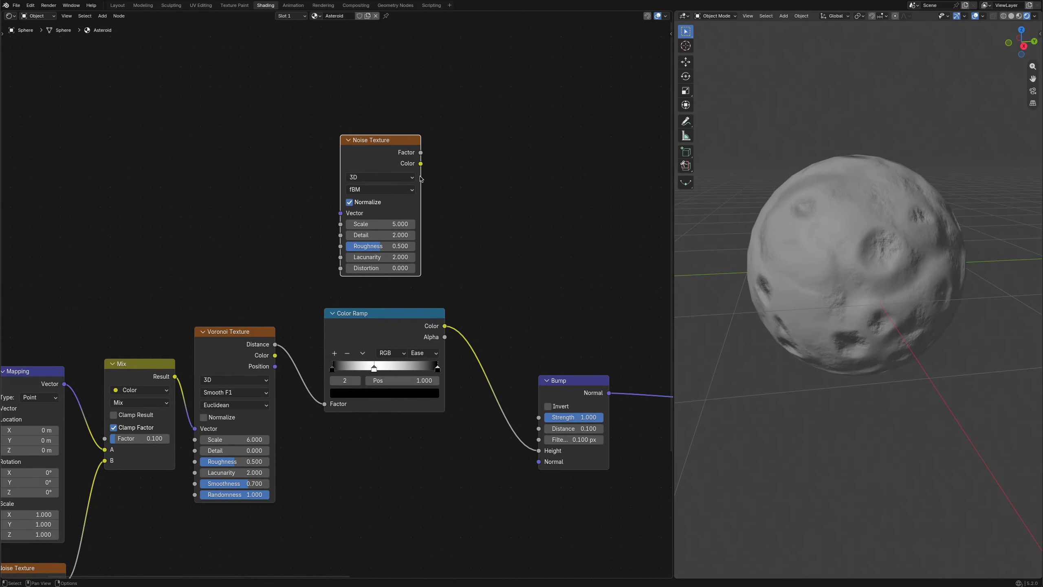
{"action": "left_click", "coordinate": [386, 223]}
{"action": "type", "text": "4"}
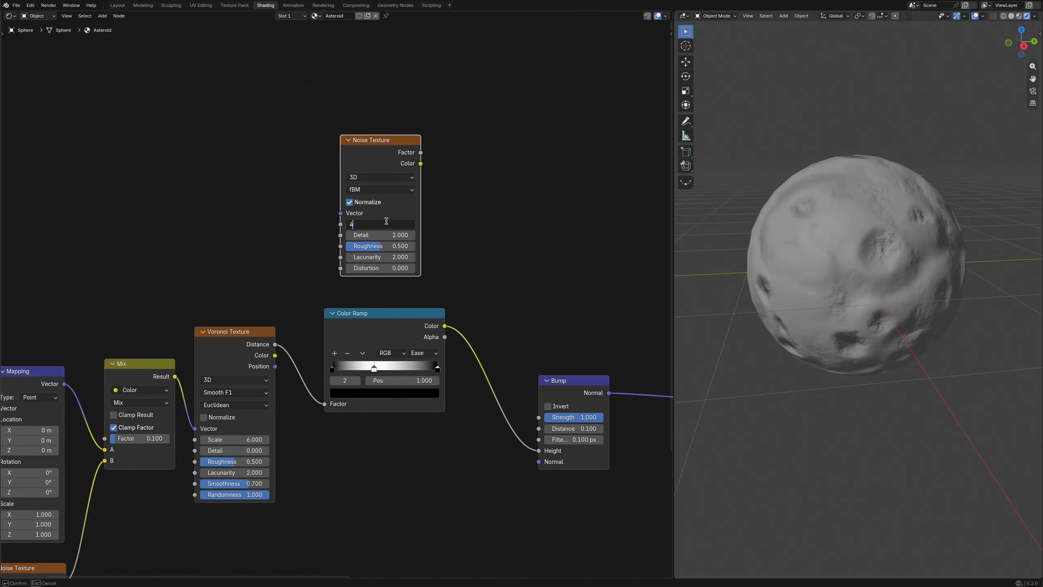
{"action": "key", "text": "Tab"}
{"action": "type", "text": "1"}
{"action": "key", "text": "Tab"}
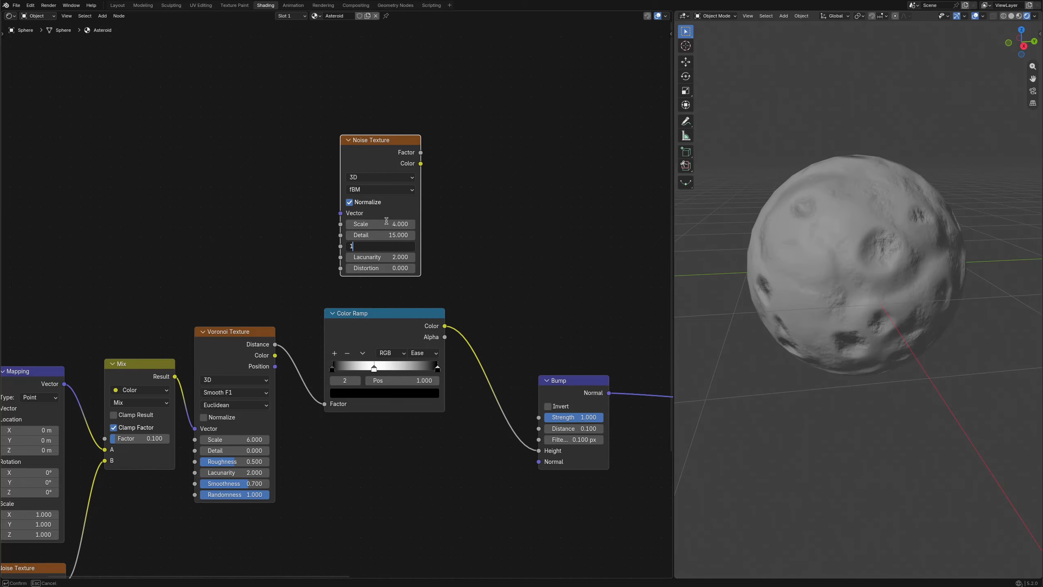
{"action": "type", "text": "1"}
{"action": "key", "text": "Return"}
- Duplicate the Mix node, place the copy above the Bump node and set its blending mode to Soft Light
{"action": "left_click", "coordinate": [137, 365]}
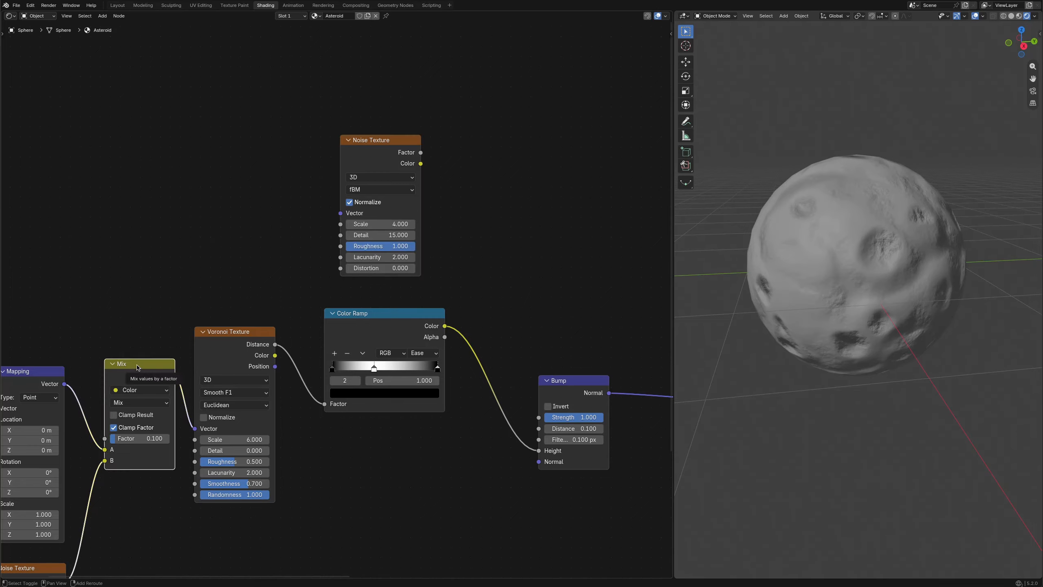
{"action": "key", "text": "shift+d"}
{"action": "left_click", "coordinate": [578, 167]}
{"action": "left_click", "coordinate": [584, 204]}
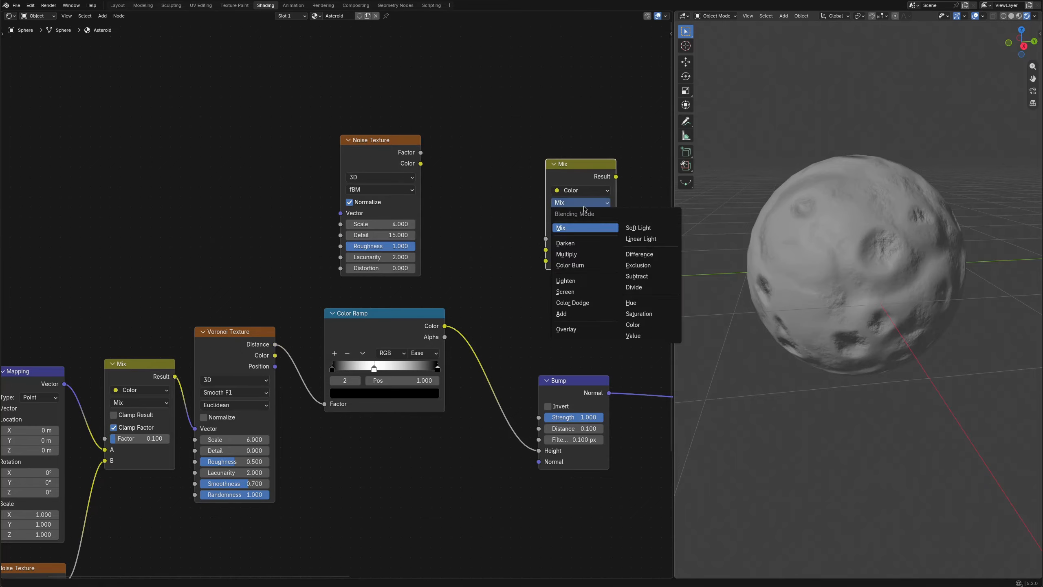
{"action": "left_click", "coordinate": [635, 229]}
- Connect the upper Noise Texture's Factor to Soft Light input A and the Color Ramp's Color to B, with factor 1
{"action": "left_click_drag", "start_coordinate": [422, 154], "coordinate": [546, 249]}
{"action": "left_click", "coordinate": [580, 241]}
{"action": "type", "text": "1"}
{"action": "key", "text": "Return"}
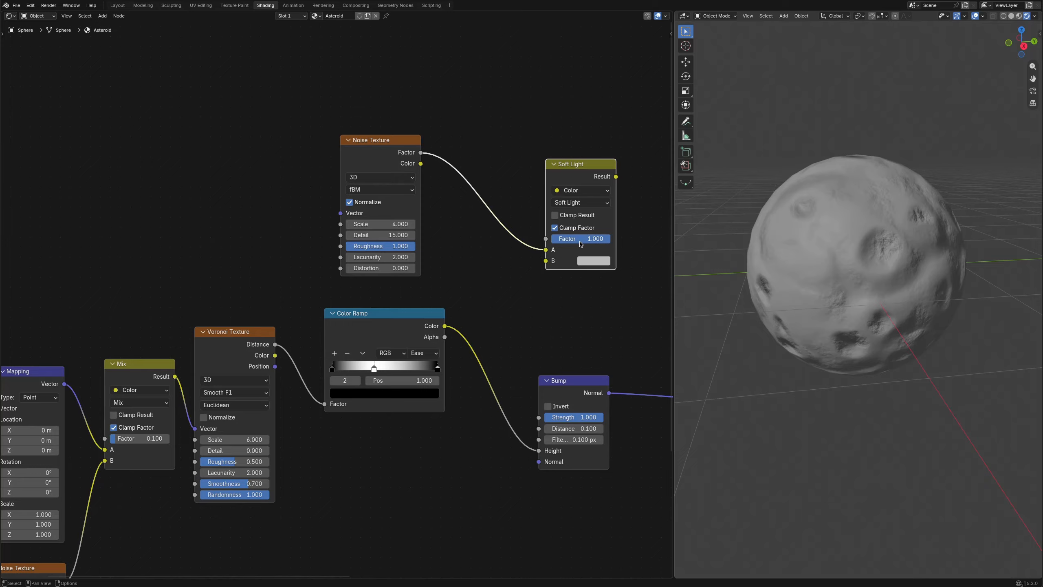
{"action": "left_click_drag", "start_coordinate": [444, 326], "coordinate": [546, 261]}
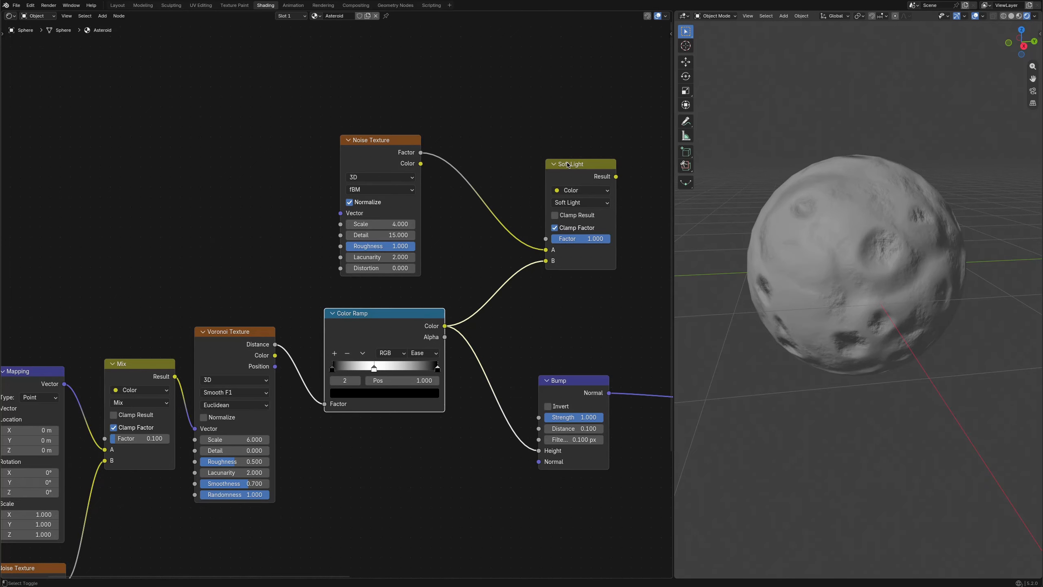
- Preview the Soft Light node and paste the copied pinkish Color Ramp onto its Result connection
{"action": "left_click", "coordinate": [570, 206], "text": "ctrl+shift"}
{"action": "middle_click_drag", "start_coordinate": [601, 295], "coordinate": [226, 295]}
{"action": "key", "text": "ctrl+v"}
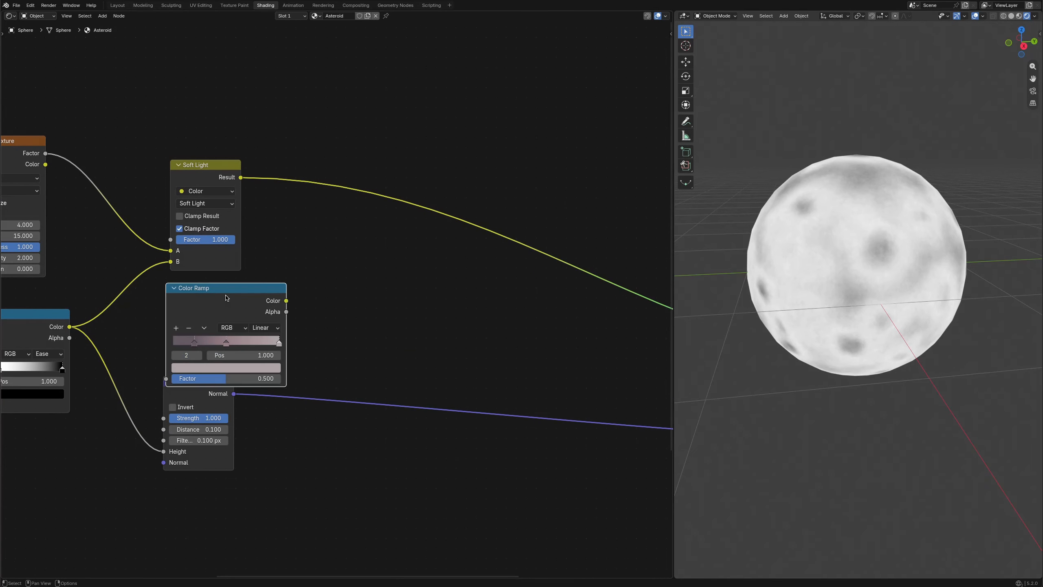
{"action": "key", "text": "g"}
{"action": "left_click", "coordinate": [355, 162]}
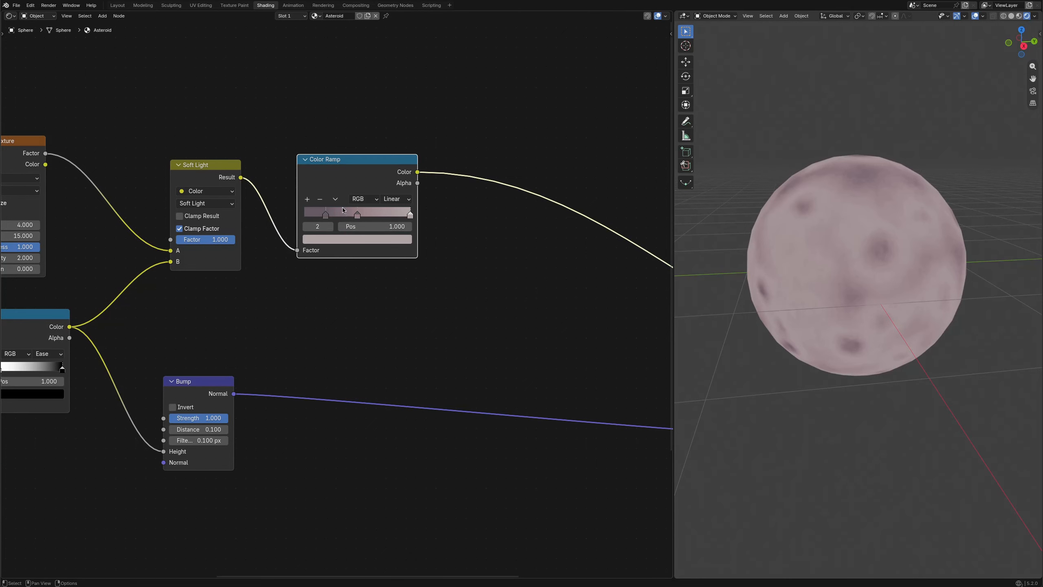
- Examine the colours of the three stops in the pinkish Color Ramp
{"action": "left_click", "coordinate": [326, 214]}
{"action": "left_click", "coordinate": [323, 239]}
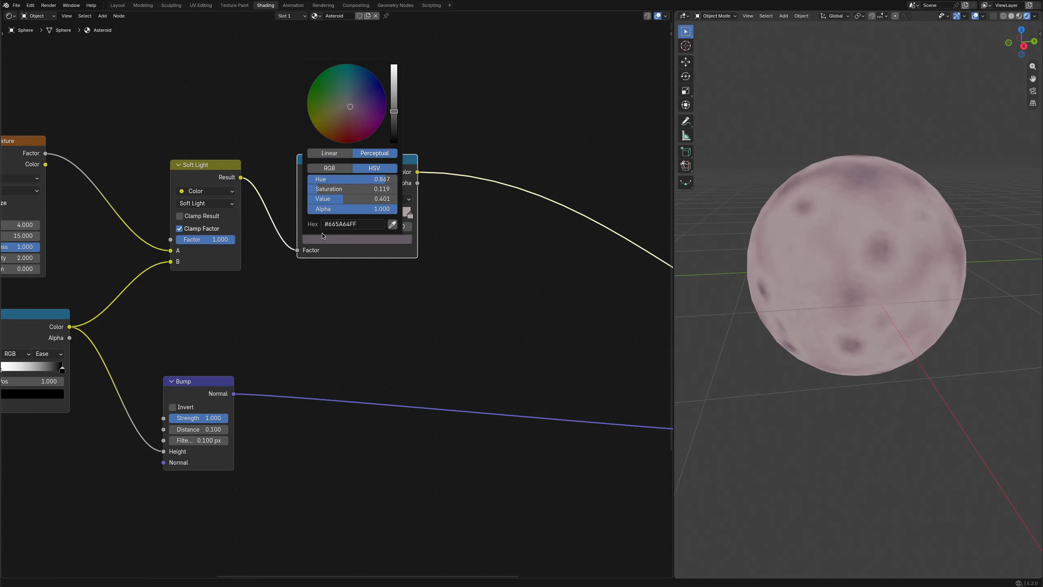
{"action": "left_click", "coordinate": [357, 214]}
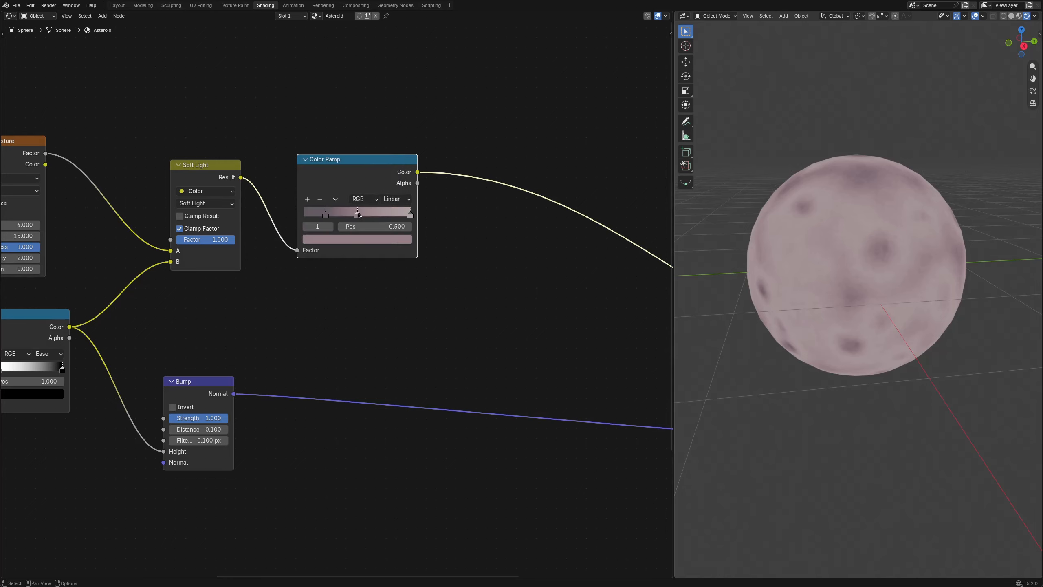
{"action": "left_click", "coordinate": [352, 240]}
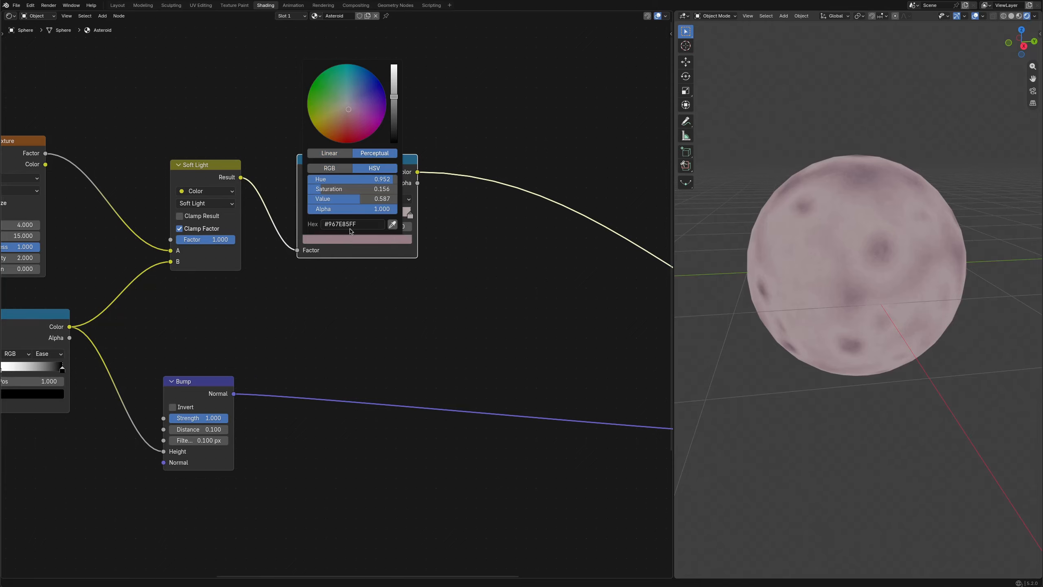
{"action": "left_click", "coordinate": [411, 216]}
{"action": "left_click", "coordinate": [389, 242]}
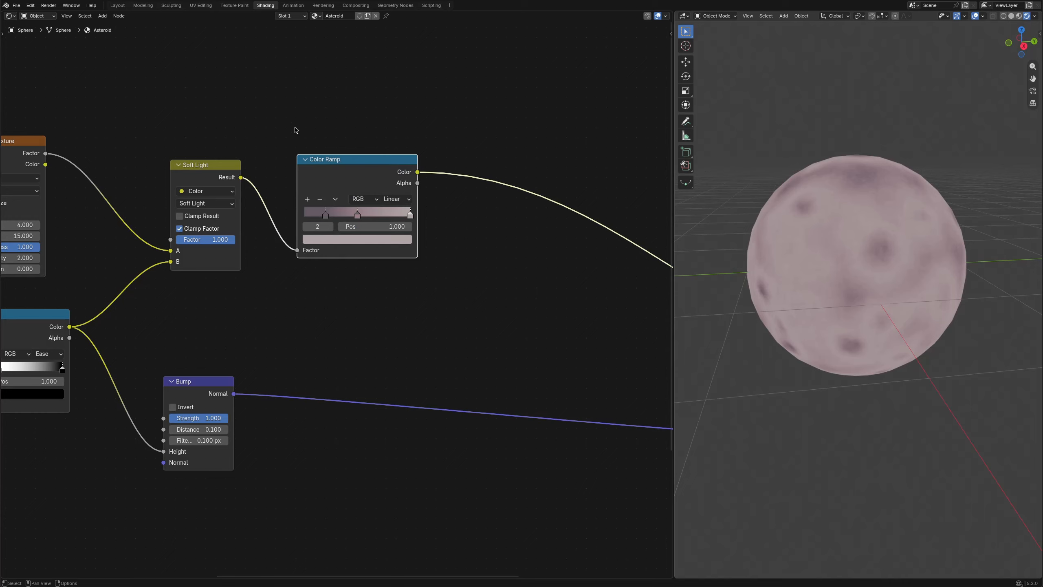
- Add a Color Ramp fed by the Soft Light Result and place it above the pinkish Color Ramp
{"action": "middle_click_drag", "start_coordinate": [294, 129], "coordinate": [351, 181]}
{"action": "left_click_drag", "start_coordinate": [297, 228], "coordinate": [353, 149]}
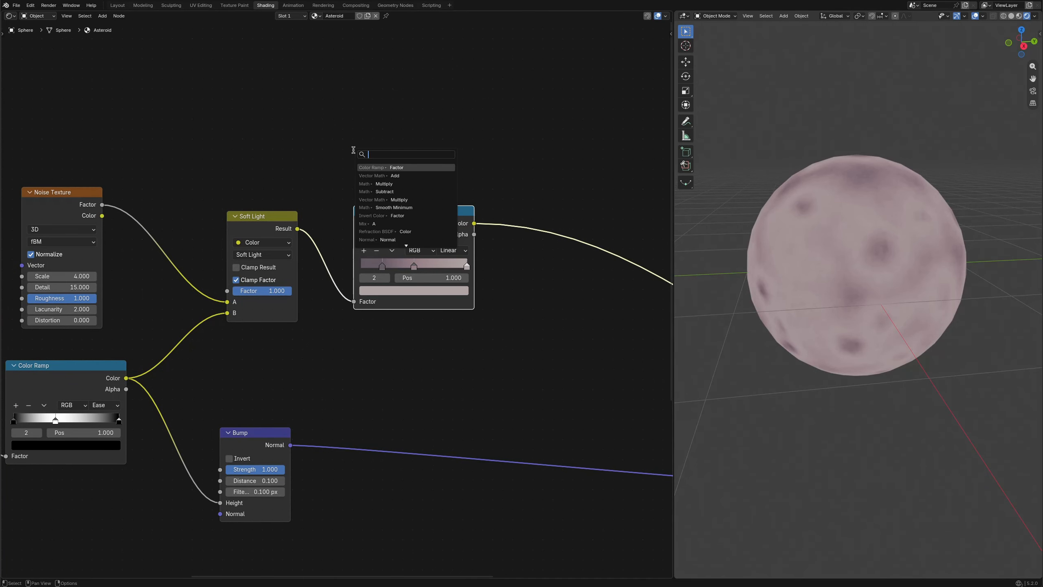
{"action": "type", "text": "color r"}
{"action": "key", "text": "Down"}
{"action": "key", "text": "Return"}
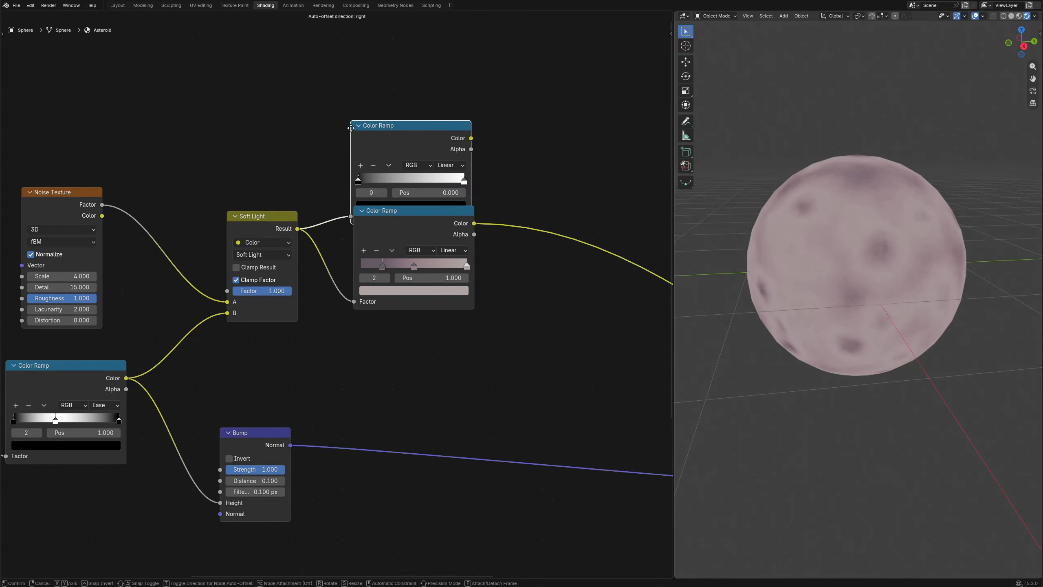
{"action": "left_click", "coordinate": [357, 91]}
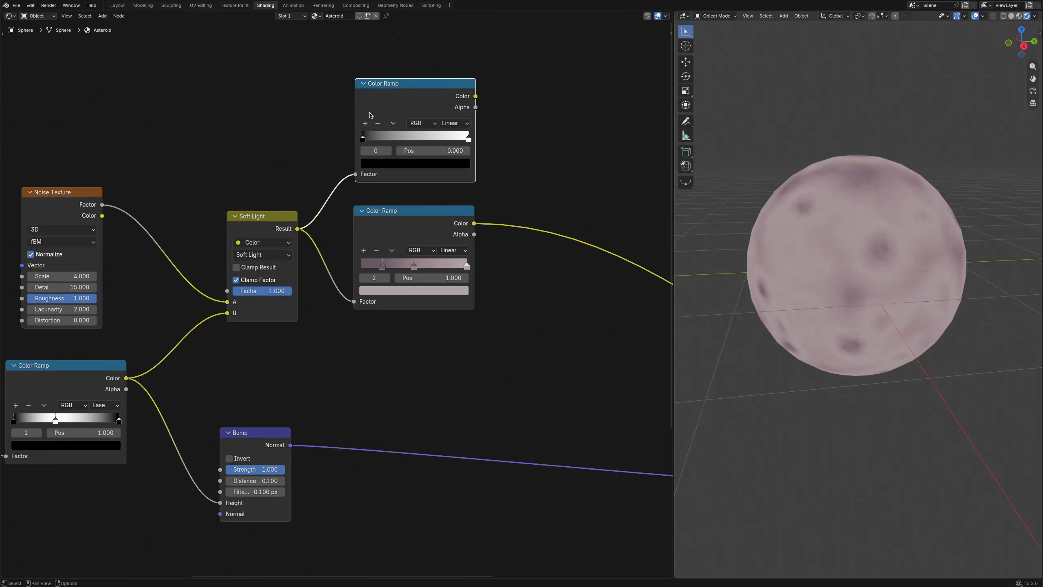
- Set the new Color Ramp's black stop to position 0.6 and white stop to 0.7, and preview the node
{"action": "left_click", "coordinate": [436, 151]}
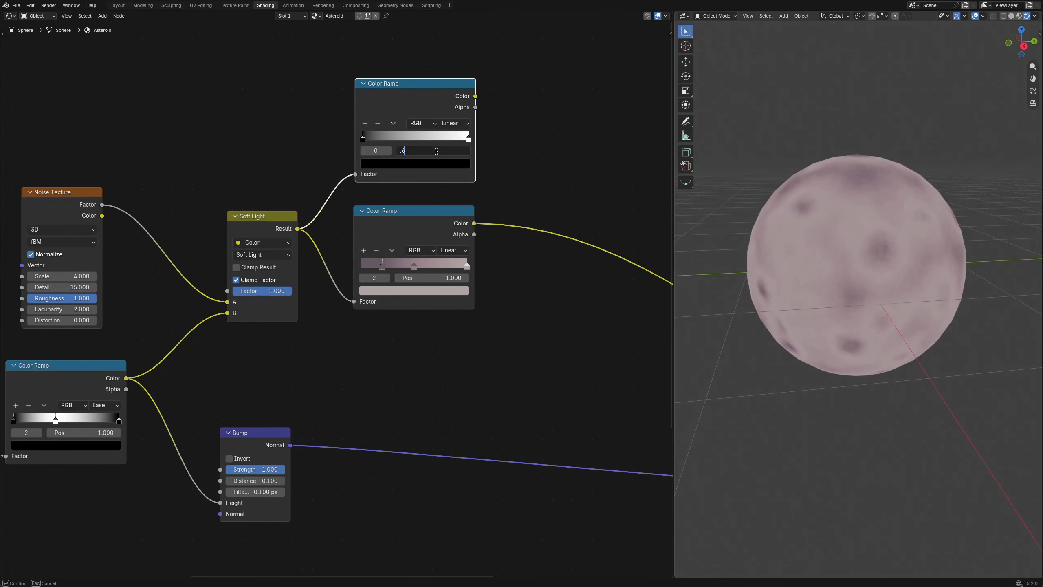
{"action": "type", "text": ".6"}
{"action": "key", "text": "Return"}
{"action": "left_click", "coordinate": [469, 139]}
{"action": "left_click", "coordinate": [459, 150]}
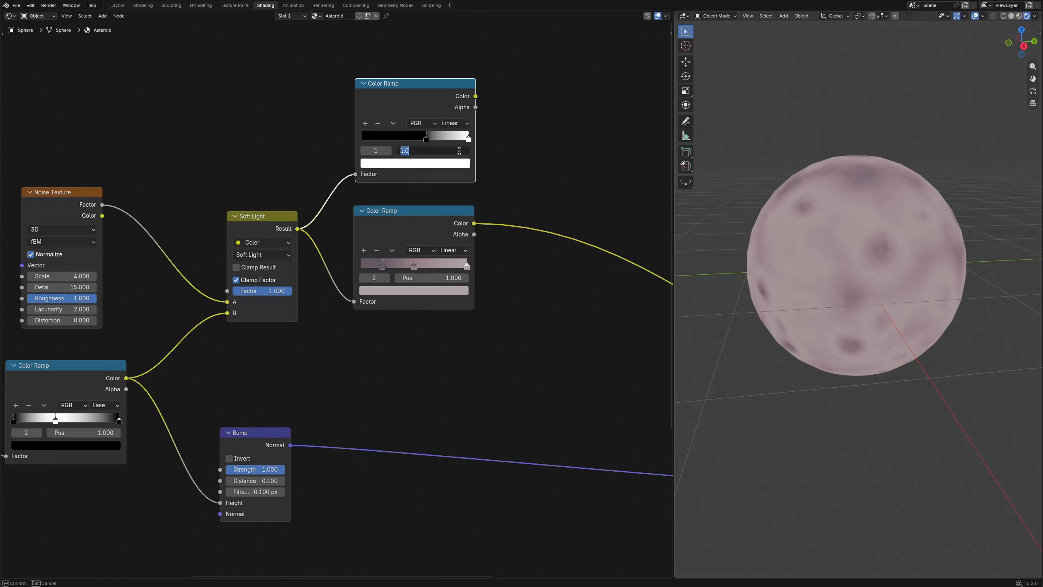
{"action": "key", "text": "Return"}
{"action": "left_click", "coordinate": [431, 88], "text": "ctrl+shift"}
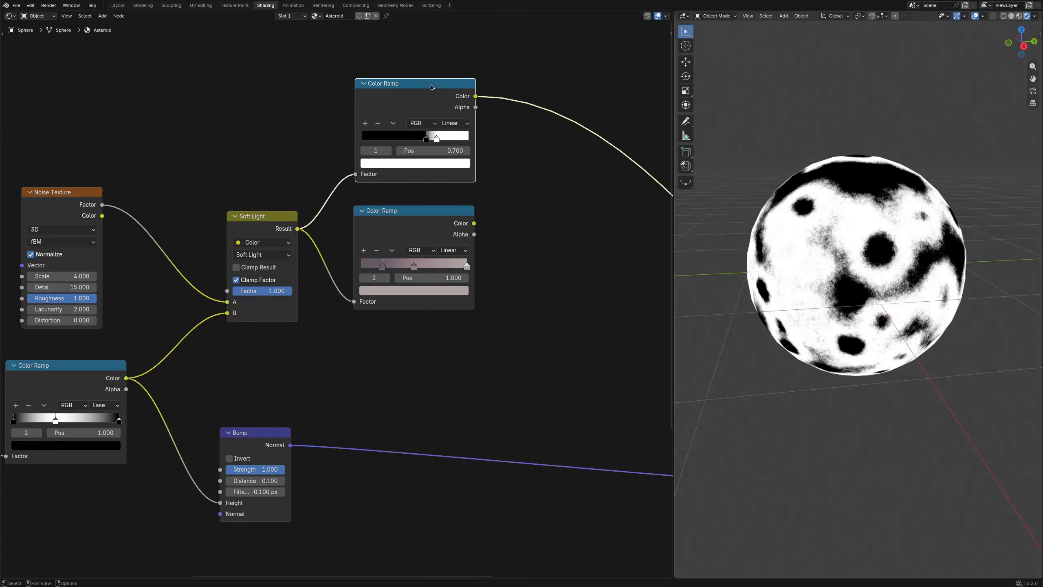
- Insert a Math Fraction node after the upper black-and-white Color Ramp
{"action": "middle_click_drag", "start_coordinate": [564, 157], "coordinate": [413, 170]}
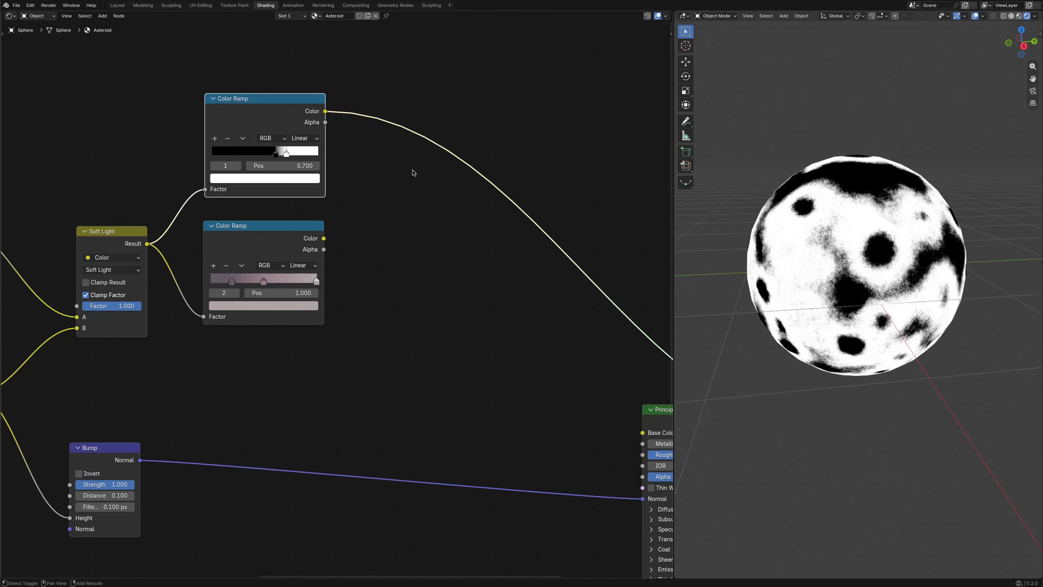
{"action": "key", "text": "shift+a"}
{"action": "type", "text": "fract"}
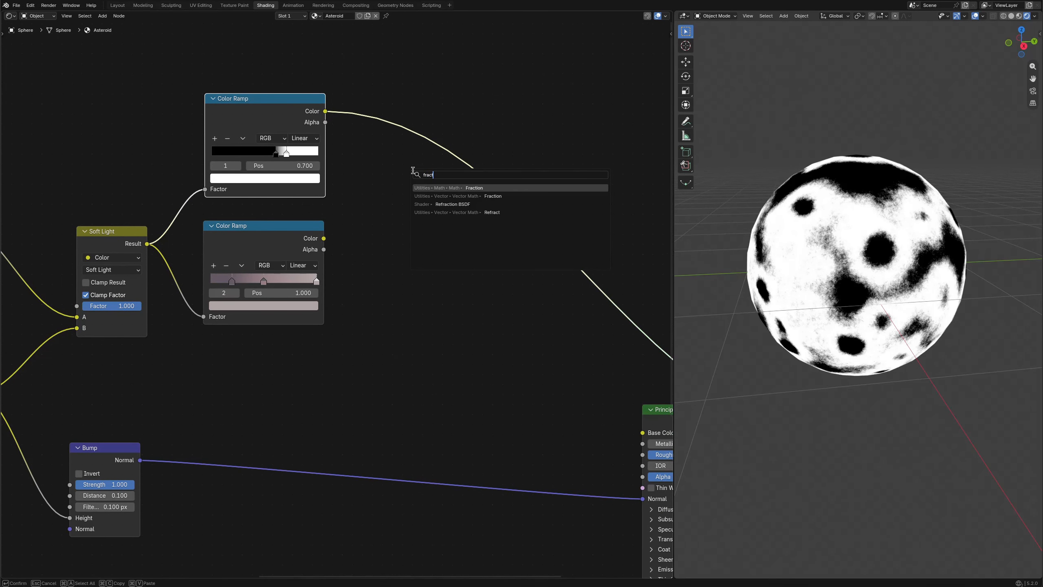
{"action": "key", "text": "Return"}
{"action": "left_click", "coordinate": [395, 103]}
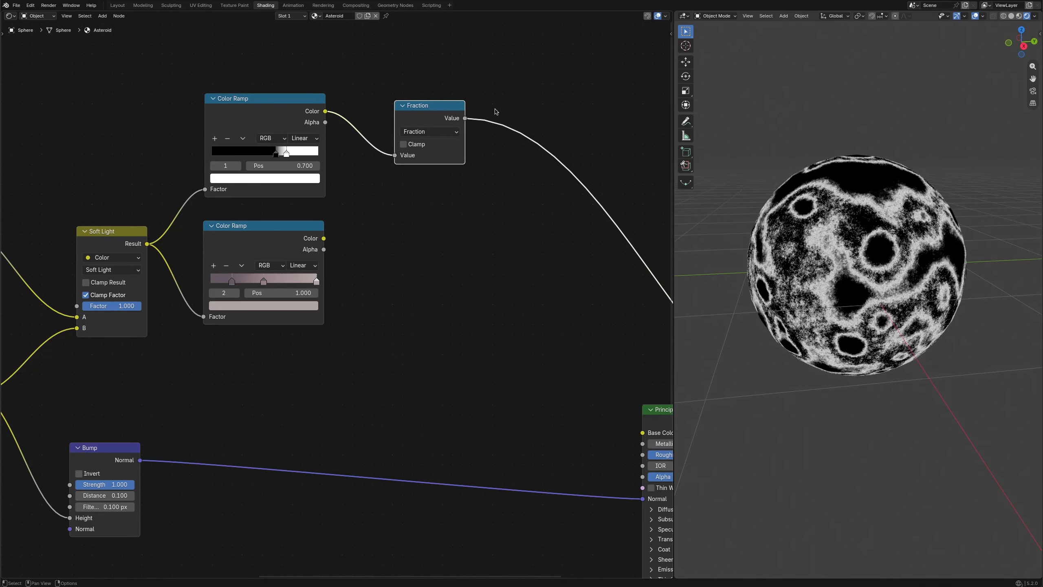
- Insert another Color Ramp on the connection after the Fraction node
{"action": "middle_click_drag", "start_coordinate": [494, 111], "coordinate": [354, 120]}
{"action": "key", "text": "shift+a"}
{"action": "type", "text": "col"}
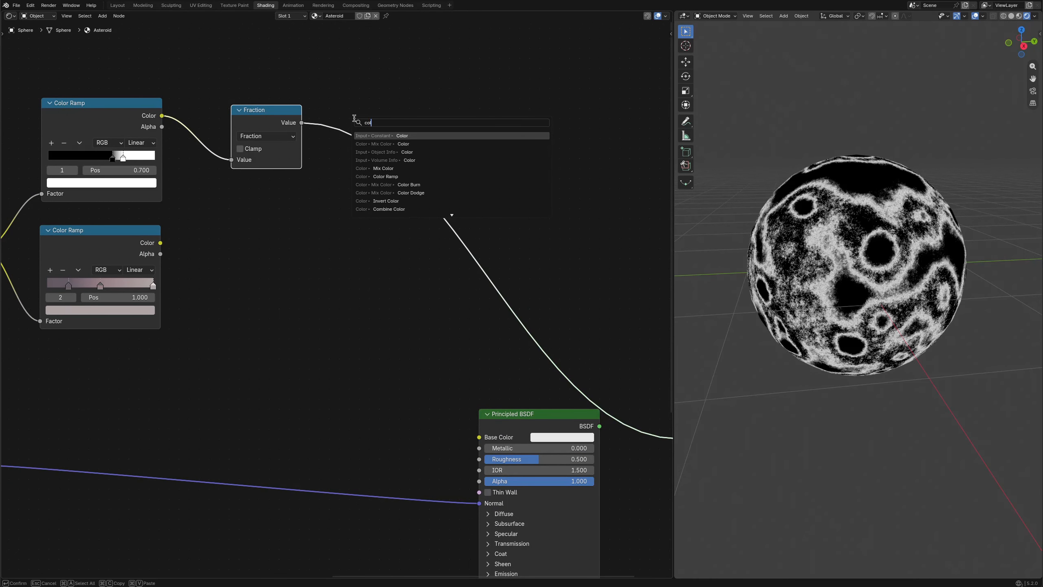
{"action": "type", "text": "or"}
{"action": "left_click", "coordinate": [385, 176]}
{"action": "left_click", "coordinate": [349, 116]}
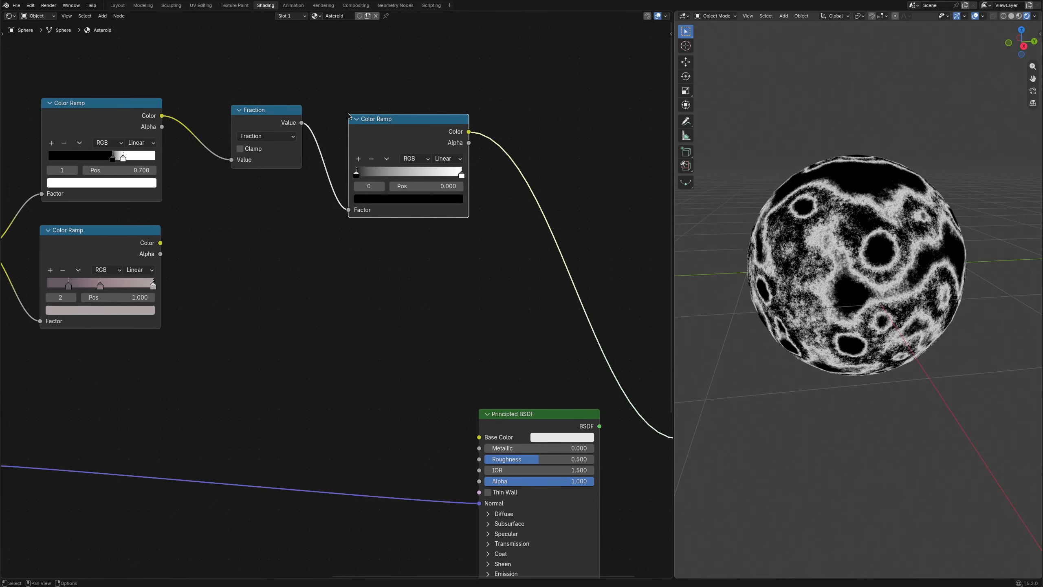
- Set the colour value of this Color Ramp's black stop to 0.5 and its white stop to 0.8
{"action": "left_click", "coordinate": [366, 202]}
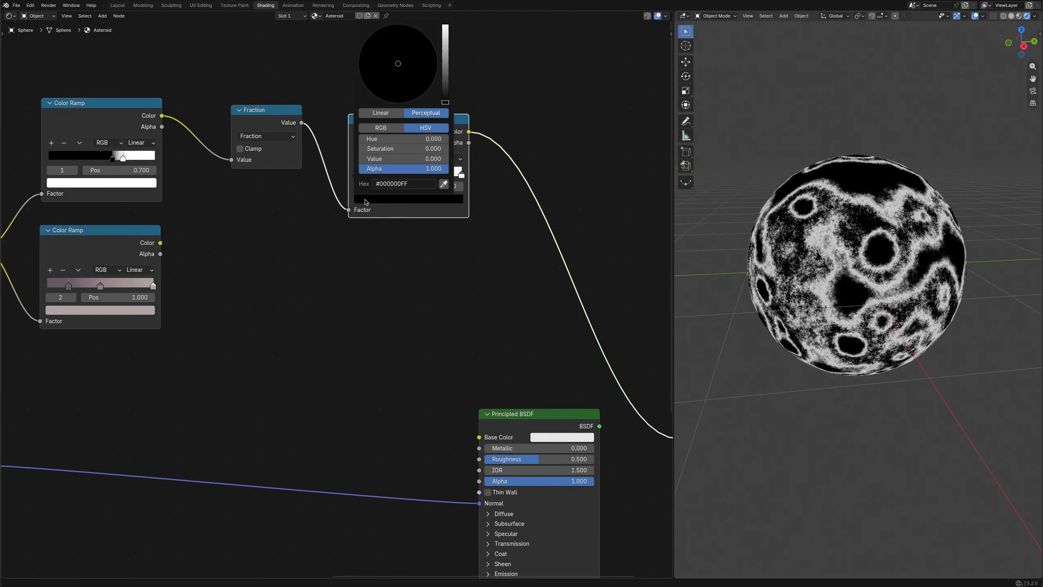
{"action": "left_click", "coordinate": [389, 159]}
{"action": "type", "text": ".5"}
{"action": "key", "text": "Return"}
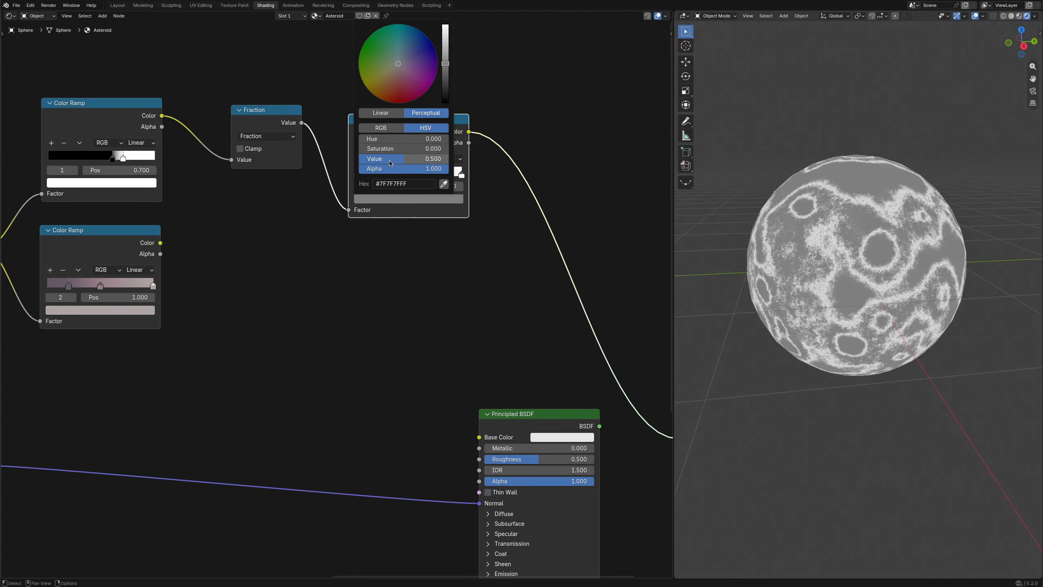
{"action": "left_click", "coordinate": [462, 175]}
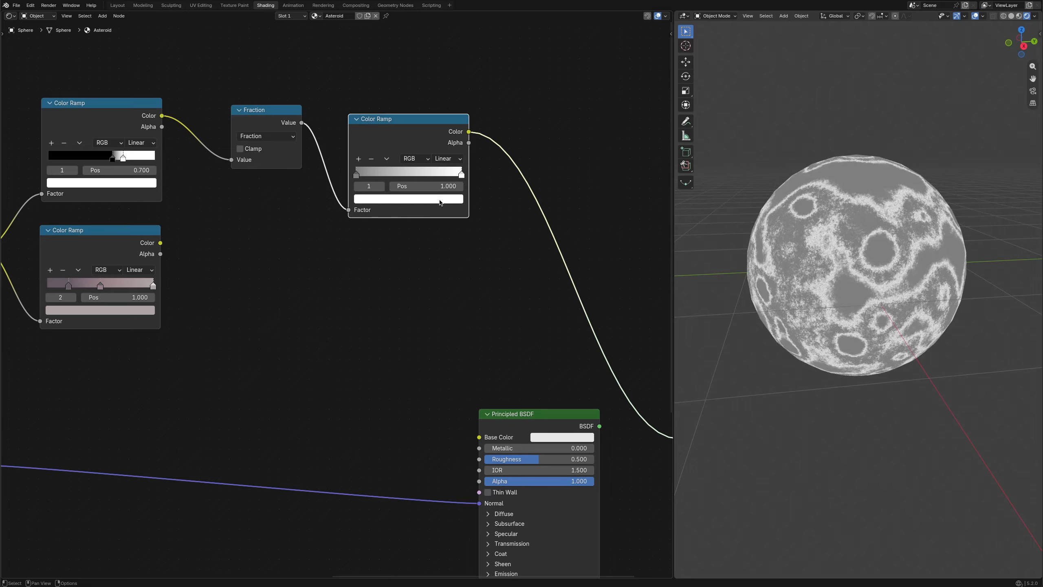
{"action": "left_click", "coordinate": [440, 199]}
{"action": "left_click", "coordinate": [426, 159]}
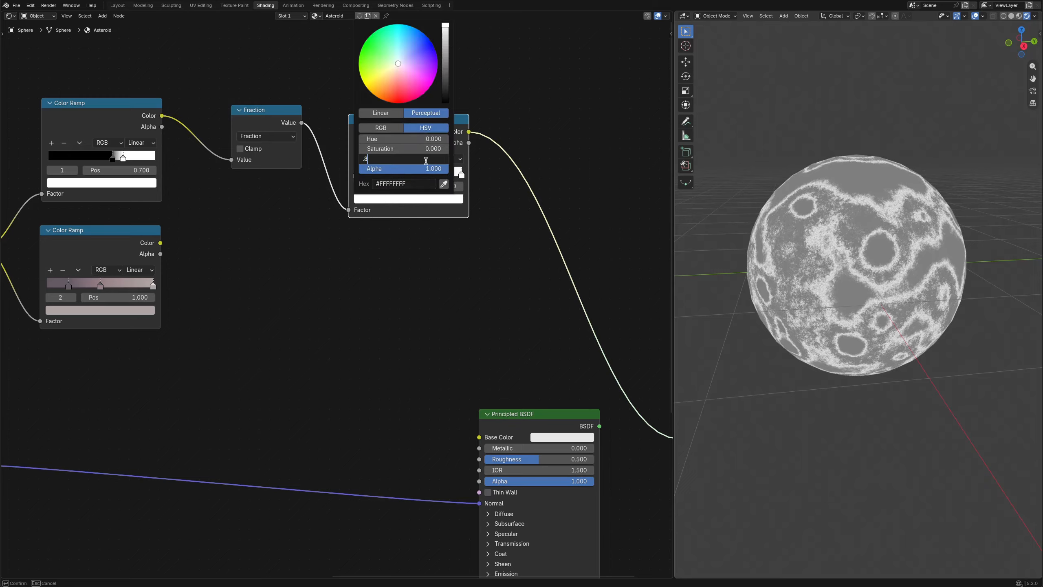
{"action": "type", "text": ".8"}
{"action": "key", "text": "Return"}
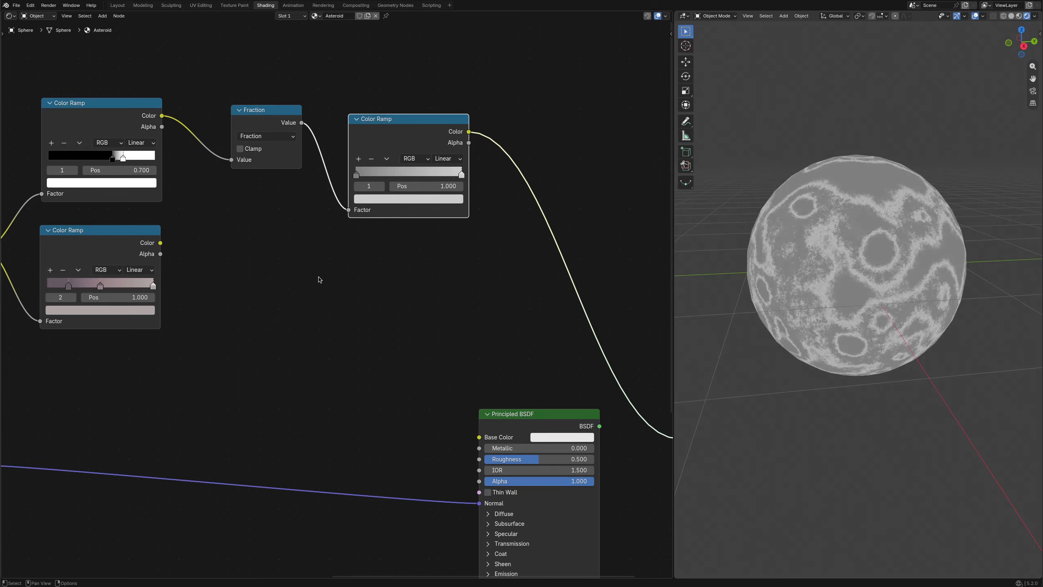
- Insert a Mix Color node after the grey Color Ramp, with the pinkish Color Ramp's Color in B and factor 0.7
{"action": "key", "text": "shift+a"}
{"action": "type", "text": "mix"}
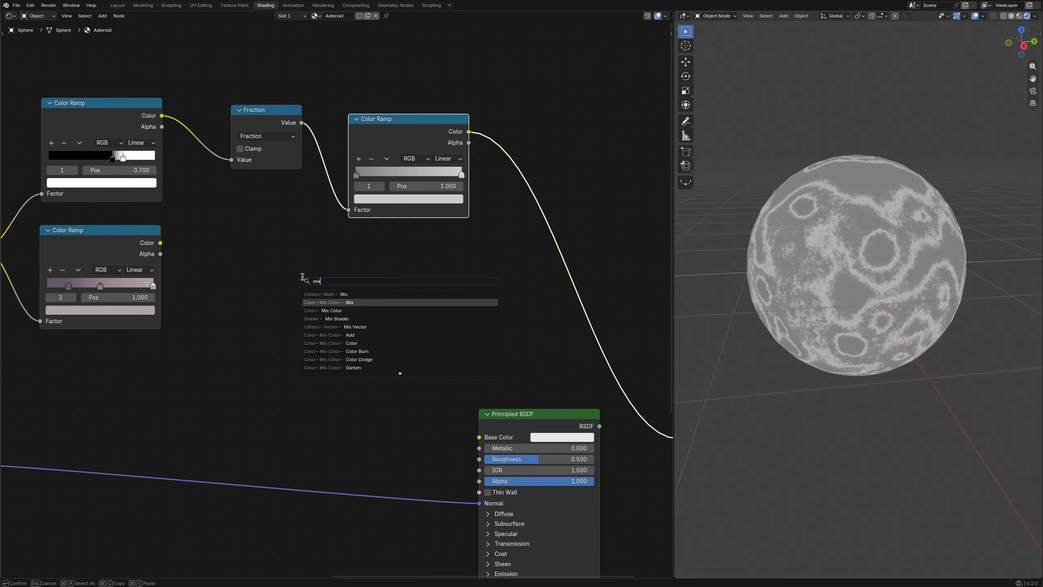
{"action": "key", "text": "Return"}
{"action": "left_click", "coordinate": [527, 162]}
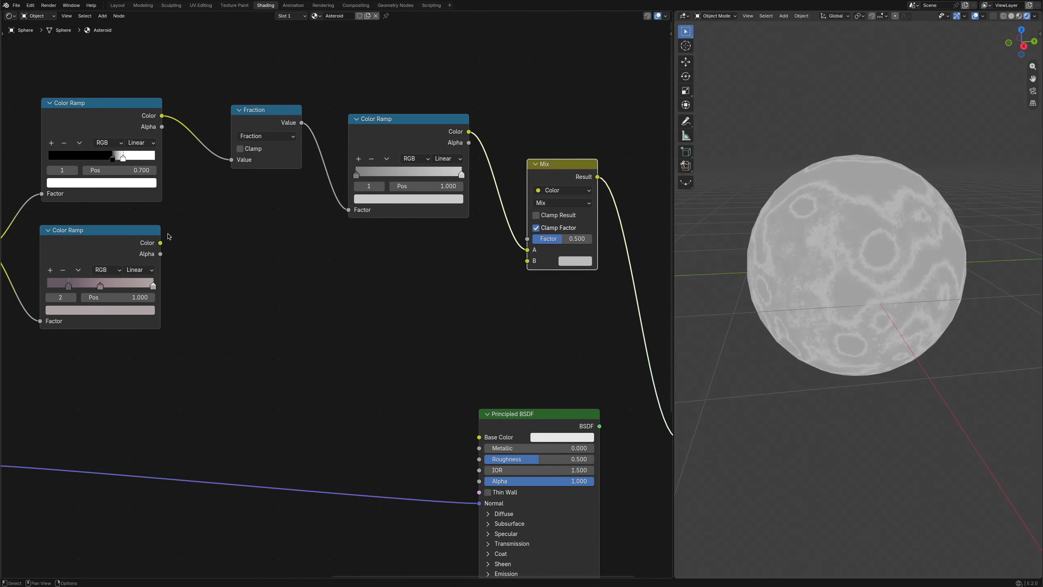
{"action": "left_click_drag", "start_coordinate": [160, 242], "coordinate": [520, 266]}
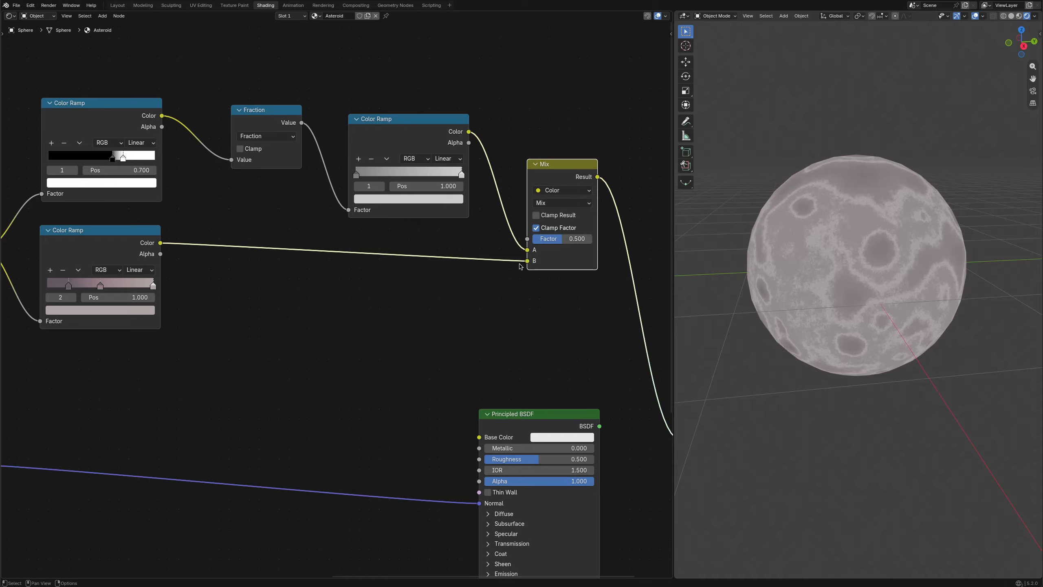
{"action": "left_click", "coordinate": [563, 241]}
{"action": "type", "text": "0.7"}
{"action": "key", "text": "Return"}
- Move the Principled BSDF and Material Output beyond the Mix node, and route the Mix Result through Base Color to the output
{"action": "scroll", "coordinate": [563, 242], "scroll_direction": "down", "scroll_amount": 1}
{"action": "middle_click_drag", "start_coordinate": [580, 291], "coordinate": [449, 251]}
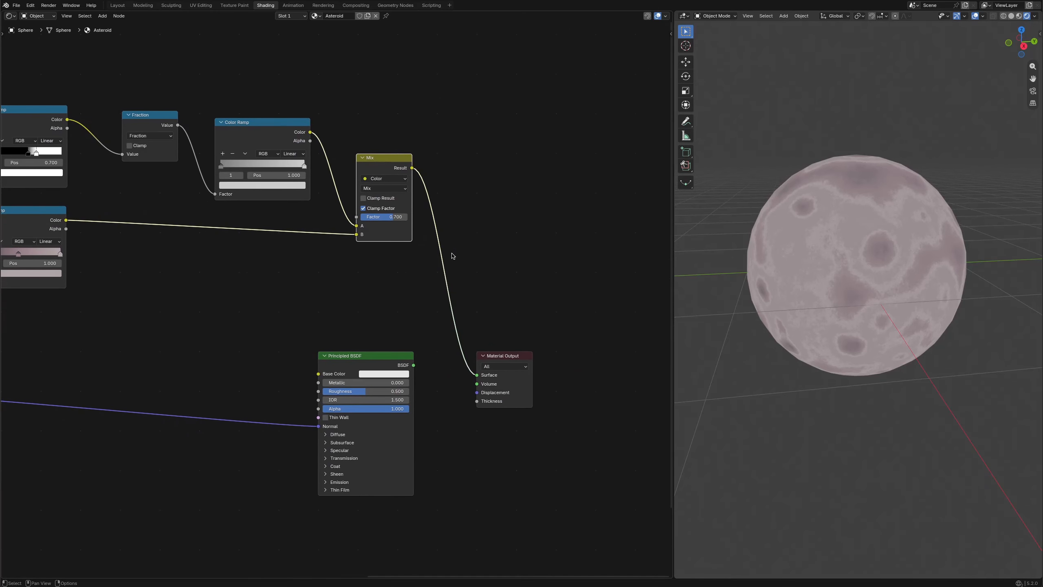
{"action": "left_click_drag", "start_coordinate": [514, 443], "coordinate": [357, 353]}
{"action": "key", "text": "g"}
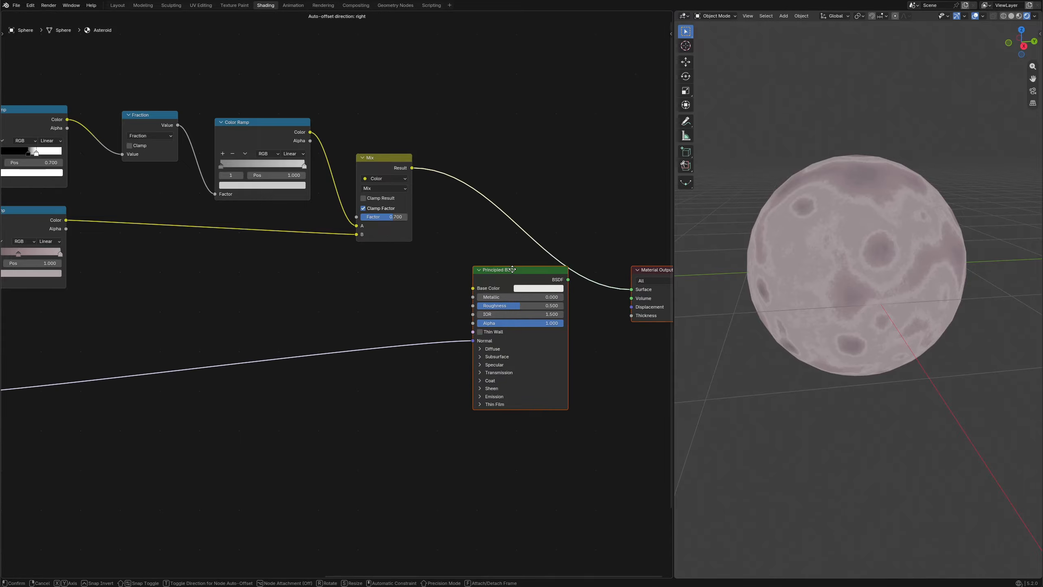
{"action": "left_click", "coordinate": [512, 267]}
{"action": "left_click_drag", "start_coordinate": [412, 168], "coordinate": [473, 288]}
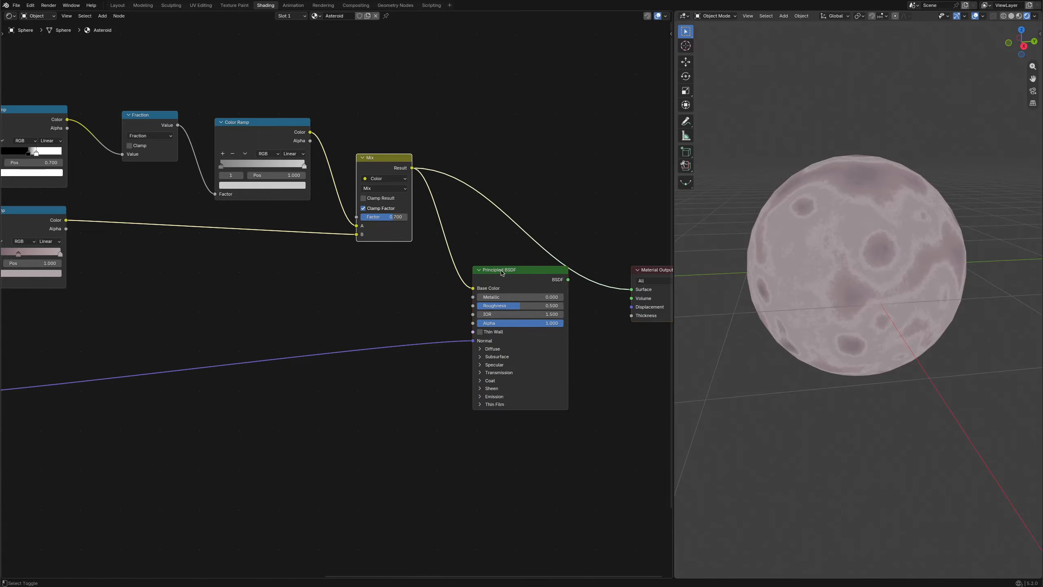
{"action": "left_click", "coordinate": [501, 271], "text": "ctrl+shift"}
- Add a Color Ramp fed by the Fraction Value and place it below the grey Color Ramp
{"action": "middle_click_drag", "start_coordinate": [283, 274], "coordinate": [297, 273]}
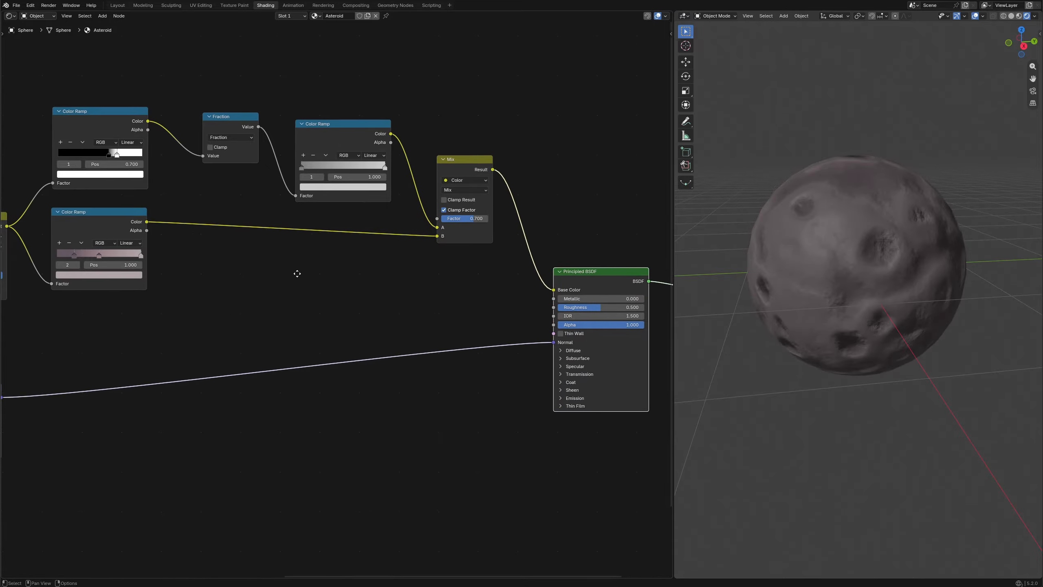
{"action": "left_click_drag", "start_coordinate": [259, 127], "coordinate": [322, 288]}
{"action": "type", "text": "color ram"}
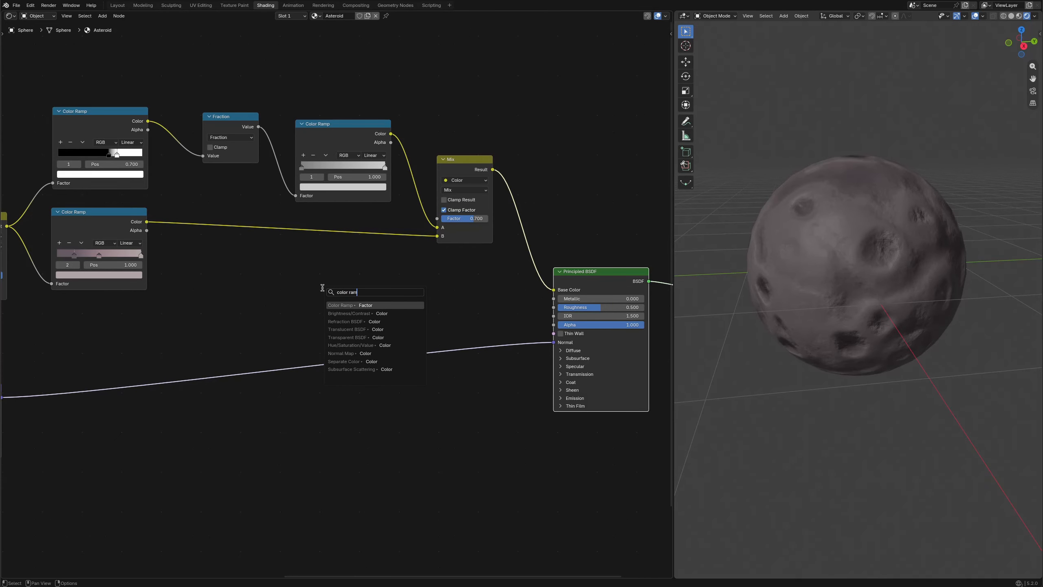
{"action": "key", "text": "Return"}
{"action": "left_click", "coordinate": [317, 292]}
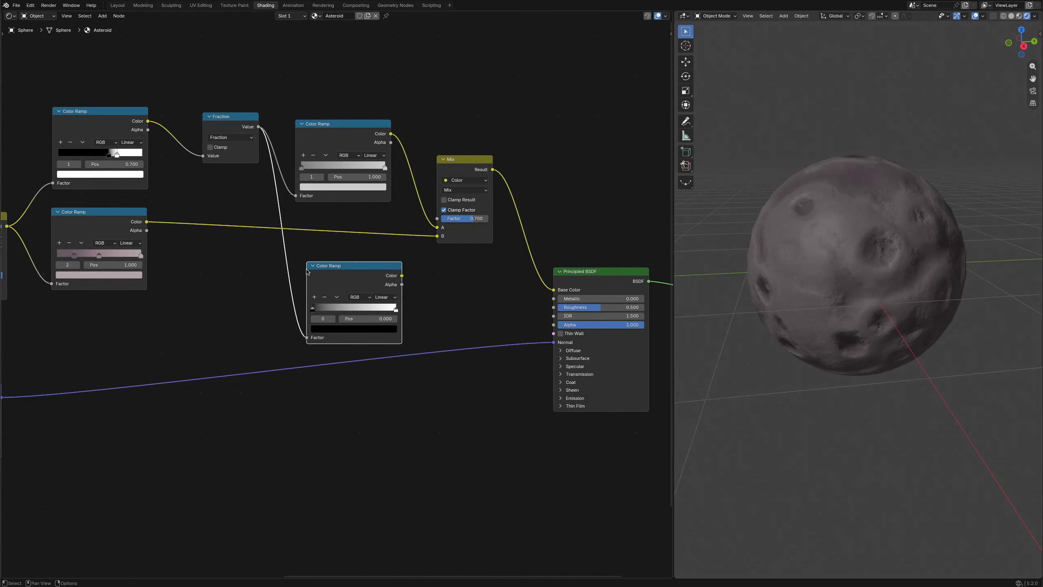
- Make the new Color Ramp's first stop white and set its last stop's colour value to 0.6
{"action": "scroll", "coordinate": [319, 294], "scroll_direction": "up", "scroll_amount": 2}
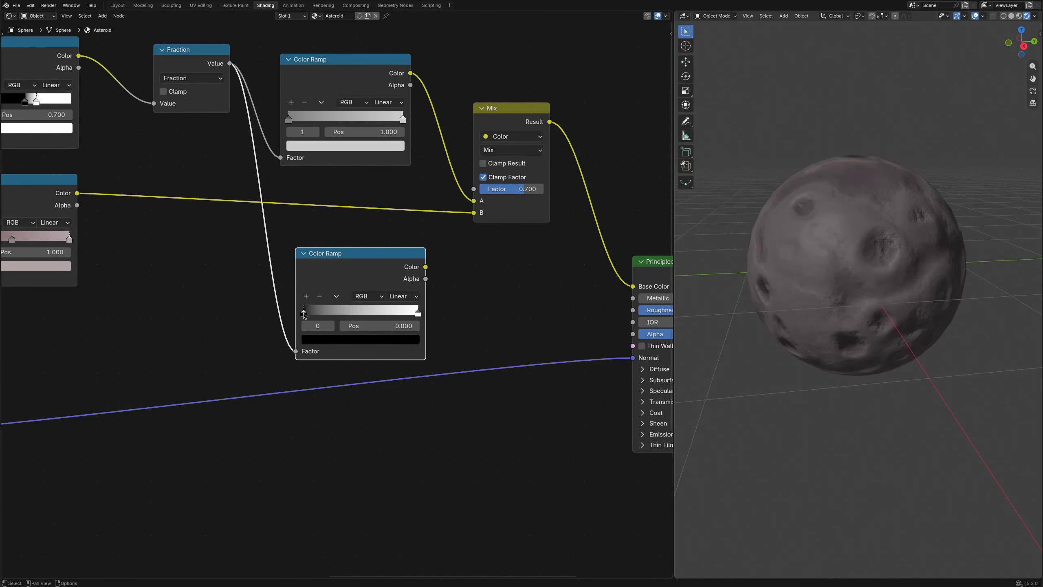
{"action": "left_click", "coordinate": [312, 341]}
{"action": "left_click_drag", "start_coordinate": [398, 237], "coordinate": [400, 154]}
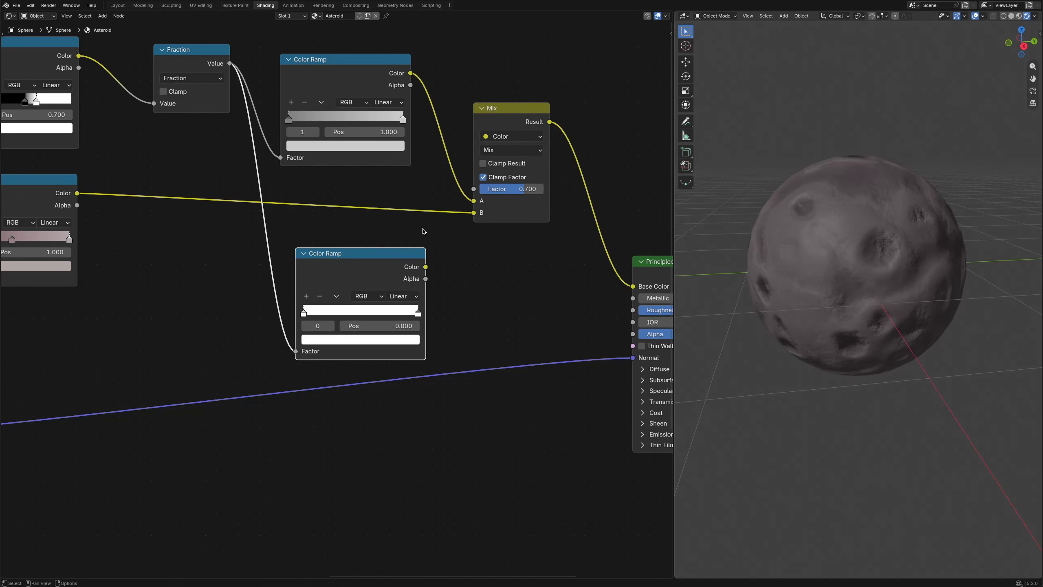
{"action": "left_click", "coordinate": [401, 342]}
{"action": "left_click", "coordinate": [378, 296]}
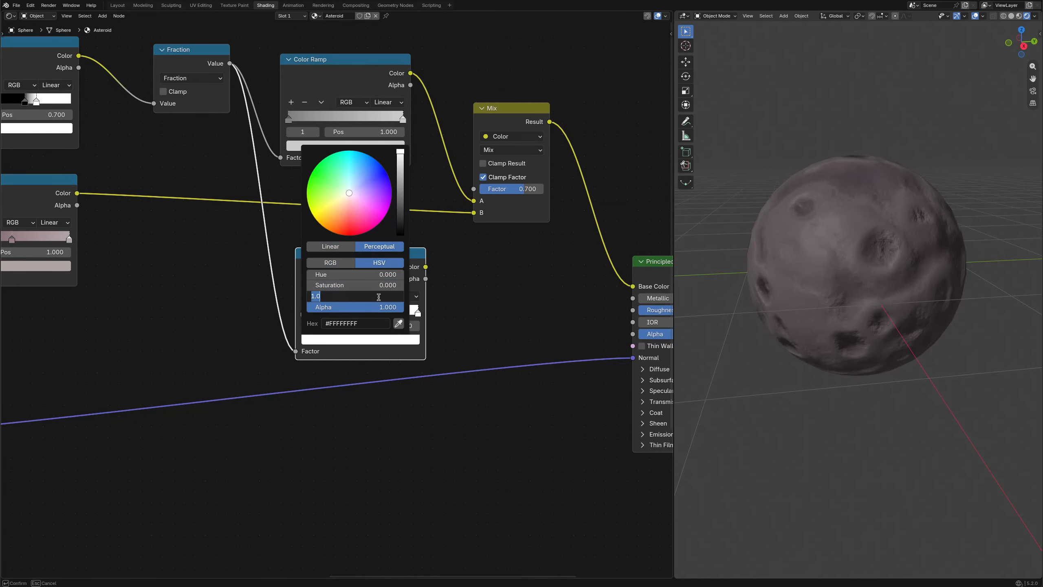
{"action": "type", "text": "0.6"}
{"action": "key", "text": "Return"}
{"action": "middle_click_drag", "start_coordinate": [476, 287], "coordinate": [281, 286]}
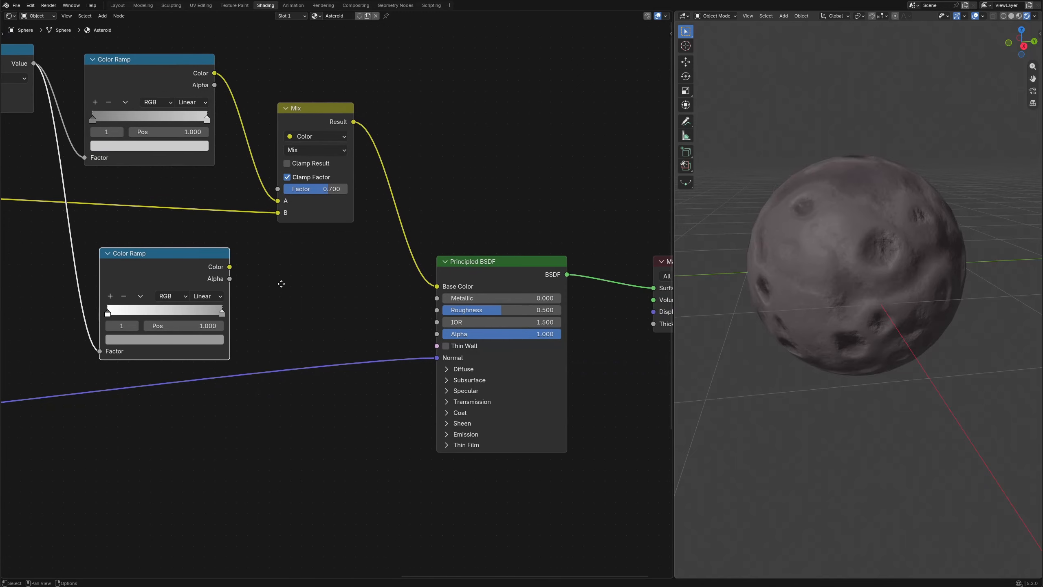
- Connect the lower Color Ramp's Color output to the Principled BSDF's Roughness, and widen the 3D viewport for checking the asteroid
{"action": "left_click_drag", "start_coordinate": [234, 270], "coordinate": [434, 310]}
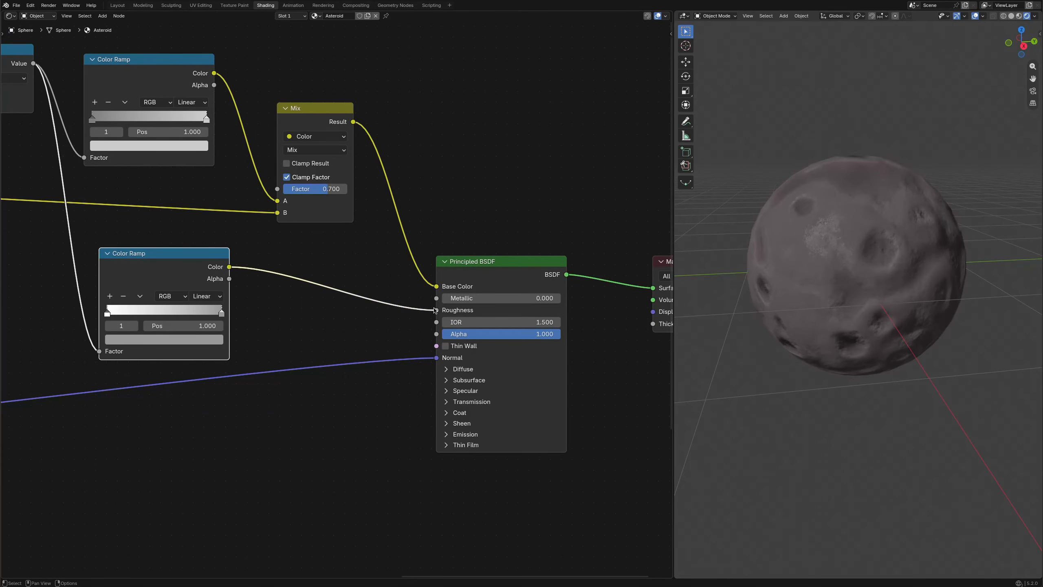
{"action": "left_click_drag", "start_coordinate": [673, 222], "coordinate": [514, 222]}
{"action": "middle_click_drag", "start_coordinate": [762, 230], "coordinate": [759, 274]}
{"action": "middle_click_drag", "start_coordinate": [760, 274], "coordinate": [630, 305]}
{"action": "scroll", "coordinate": [708, 298], "scroll_direction": "up", "scroll_amount": 2}
{"action": "scroll", "coordinate": [710, 298], "scroll_direction": "down", "scroll_amount": 3}
{"action": "middle_click_drag", "start_coordinate": [779, 312], "coordinate": [744, 280]}
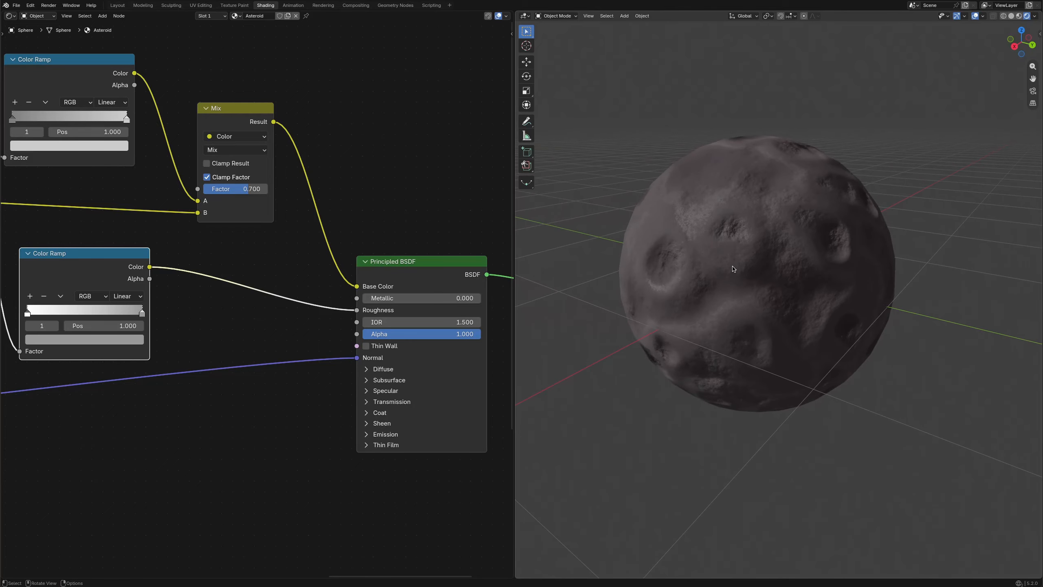
{"action": "scroll", "coordinate": [734, 269], "scroll_direction": "down", "scroll_amount": 2}
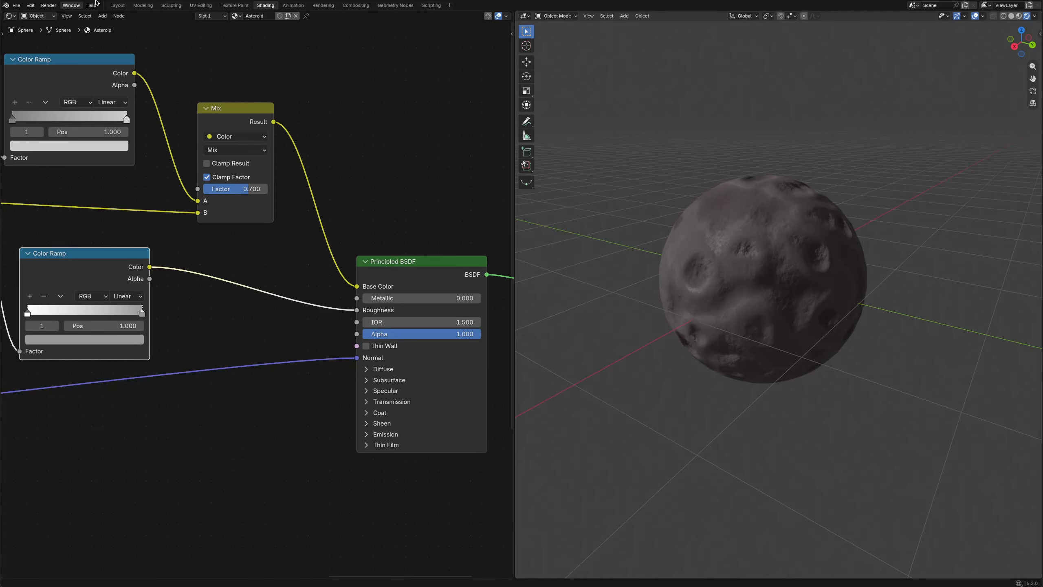
- Switch to the Layout workspace, show the sphere in rendered shading and activate the Select Box tool
{"action": "left_click", "coordinate": [117, 4]}
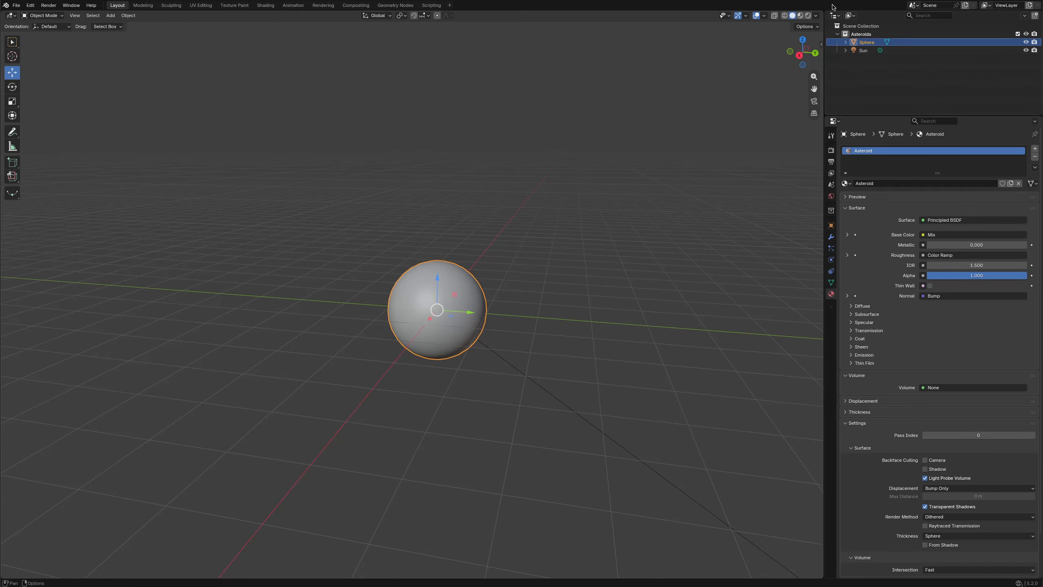
{"action": "left_click", "coordinate": [807, 16]}
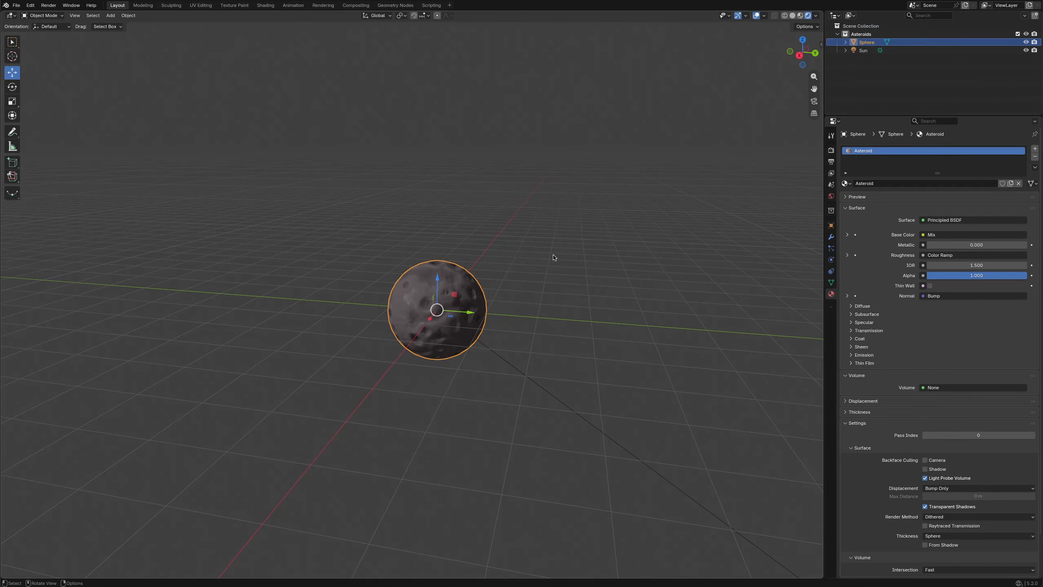
{"action": "scroll", "coordinate": [552, 257], "scroll_direction": "up", "scroll_amount": 2}
{"action": "left_click", "coordinate": [12, 42]}
{"action": "middle_click_drag", "start_coordinate": [451, 156], "coordinate": [473, 144]}
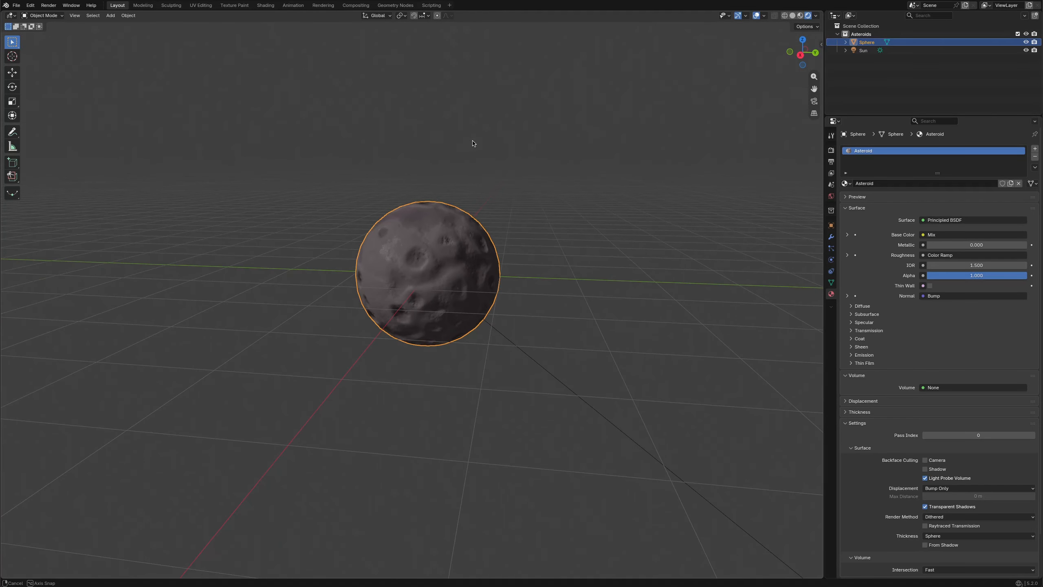
- Add a Geometry Nodes modifier to the sphere with a new node group named Asteroids
{"action": "left_click", "coordinate": [831, 238]}
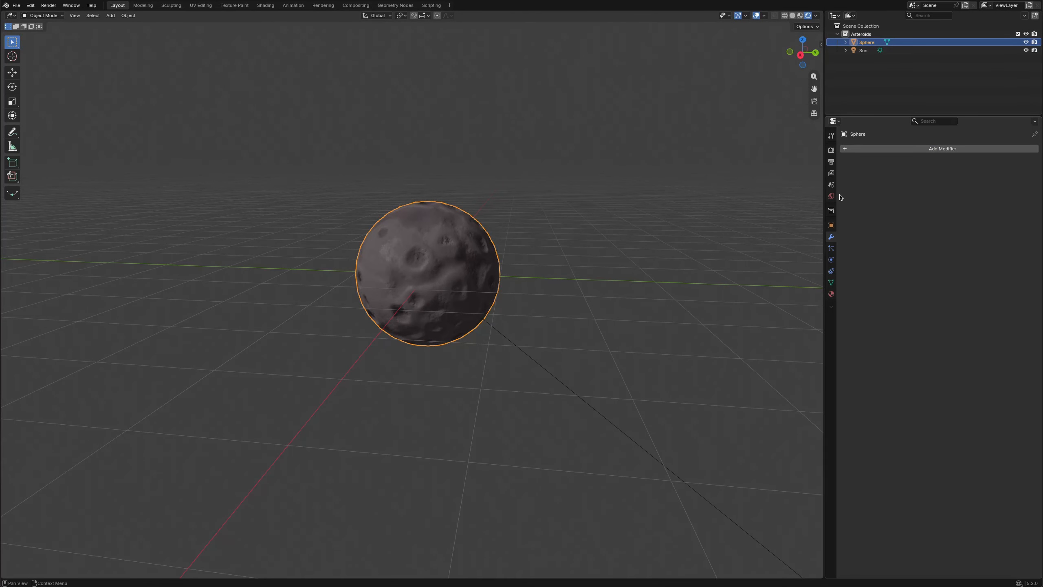
{"action": "left_click", "coordinate": [889, 150]}
{"action": "type", "text": "geo"}
{"action": "key", "text": "Return"}
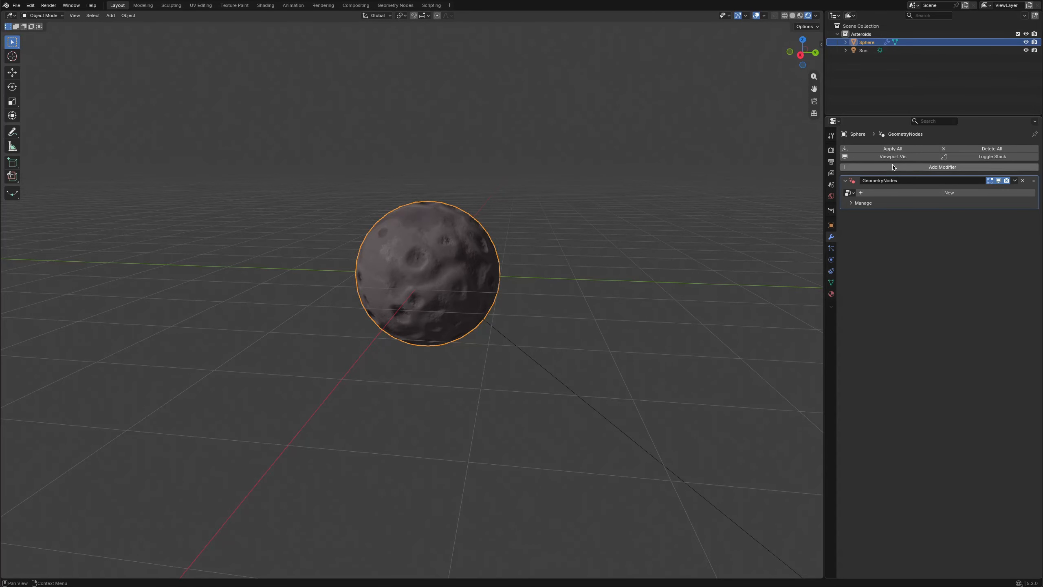
{"action": "left_click", "coordinate": [883, 197]}
{"action": "double_click", "coordinate": [868, 193]}
{"action": "type", "text": "Asteroi"}
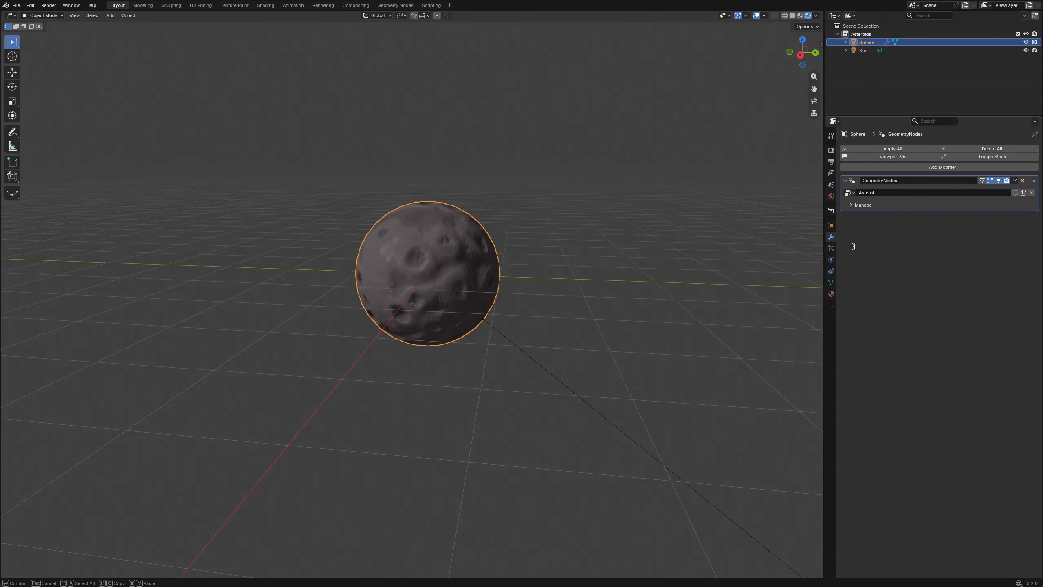
{"action": "type", "text": "ds"}
{"action": "key", "text": "Return"}
- In the Geometry Nodes workspace, add a Voronoi Texture below the Group Input and set its Scale to 1.4
{"action": "left_click", "coordinate": [396, 5]}
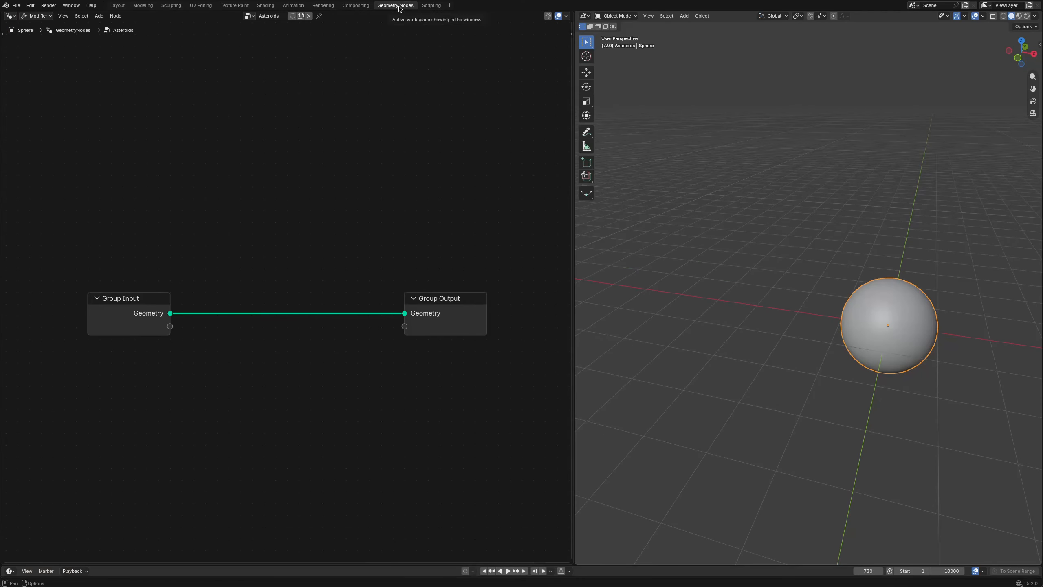
{"action": "middle_click_drag", "start_coordinate": [163, 361], "coordinate": [205, 246]}
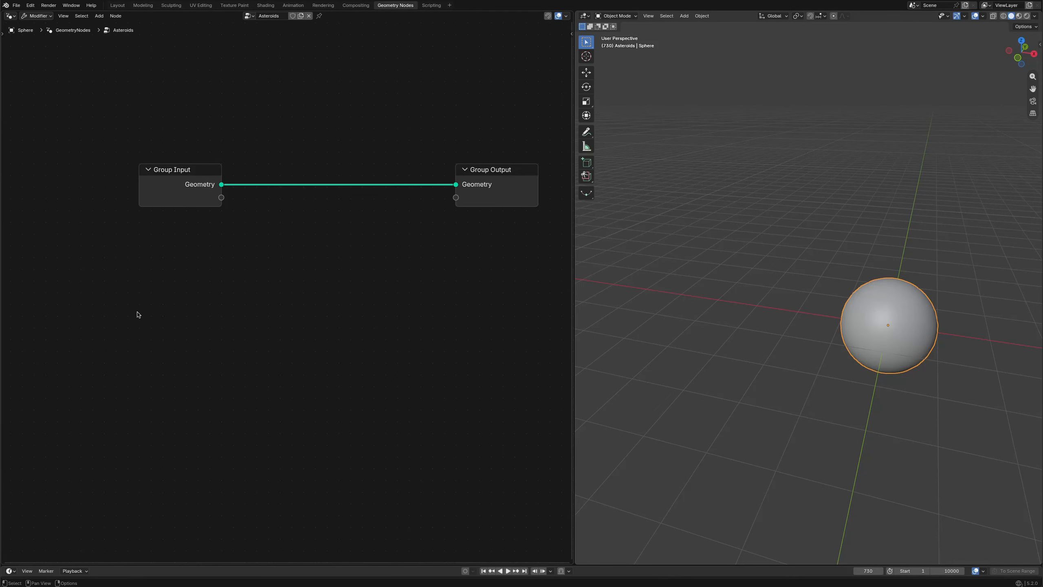
{"action": "key", "text": "shift+a"}
{"action": "type", "text": "voro"}
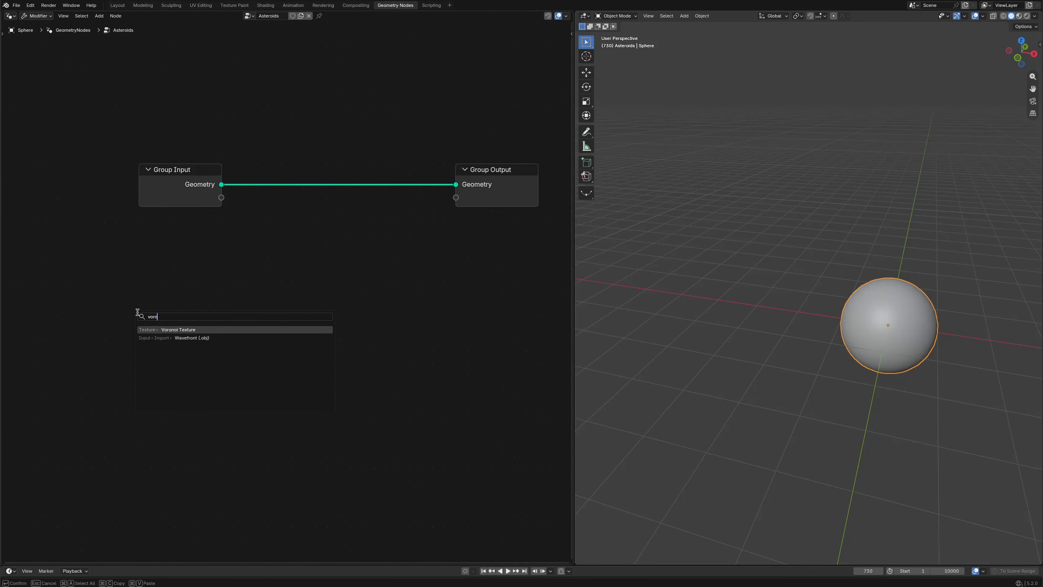
{"action": "key", "text": "Return"}
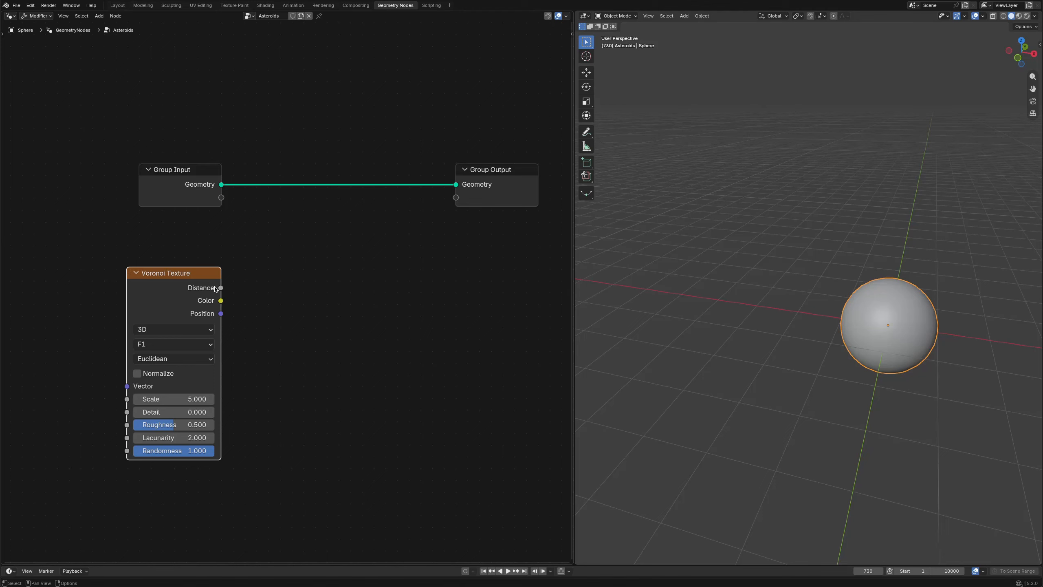
{"action": "left_click", "coordinate": [200, 398]}
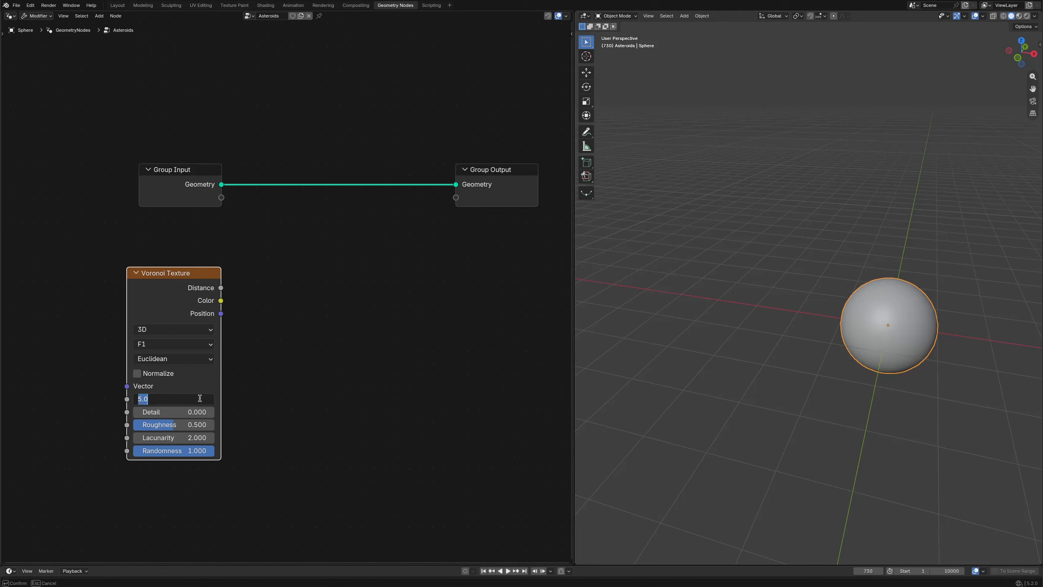
{"action": "key", "text": "Return"}
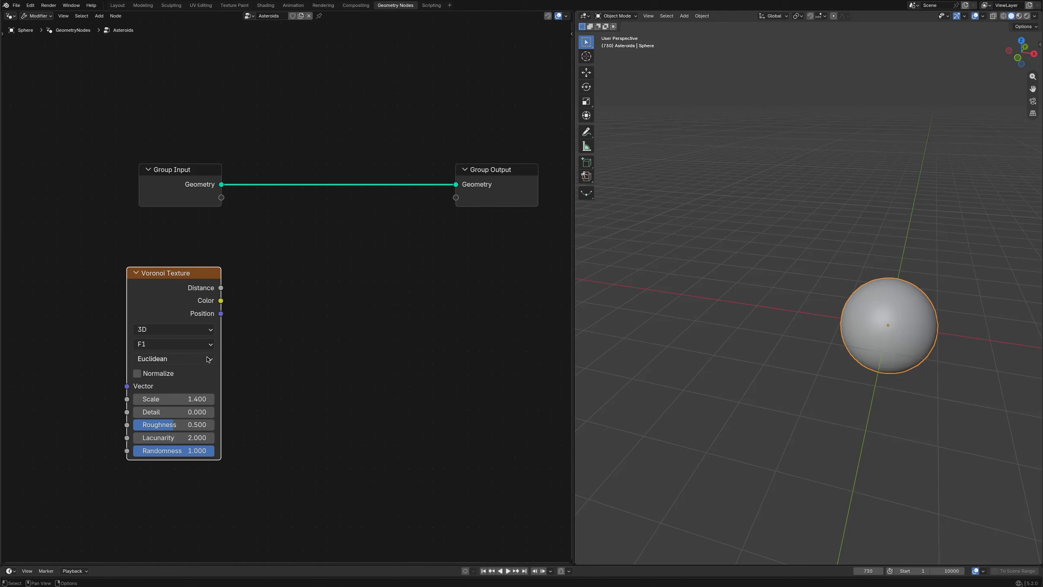
- Add a Math Subtract node fed by the Voronoi Distance, with its second value set to 0.5
{"action": "left_click_drag", "start_coordinate": [221, 287], "coordinate": [252, 315]}
{"action": "type", "text": "sub"}
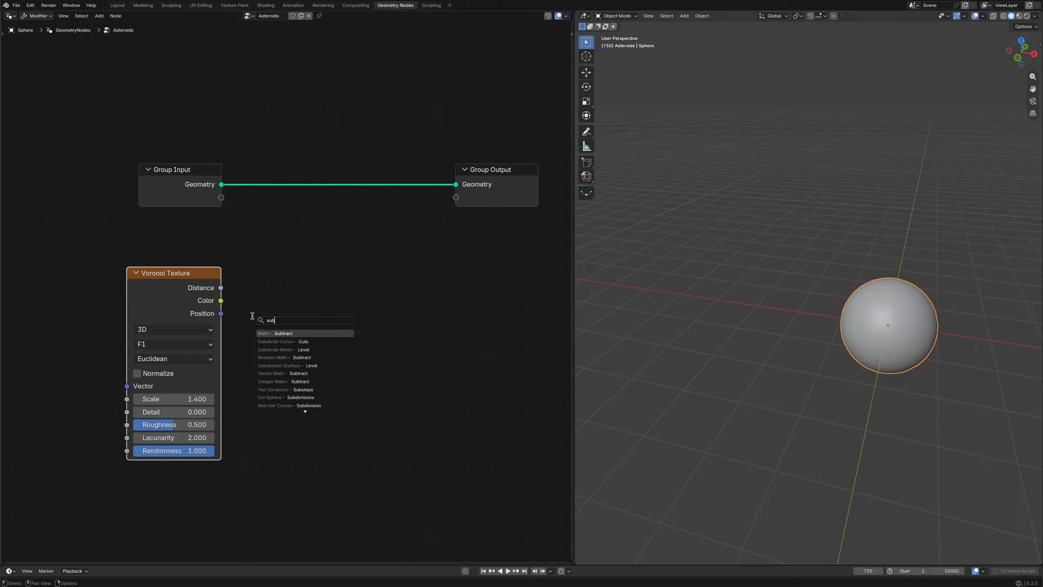
{"action": "key", "text": "Return"}
{"action": "left_click", "coordinate": [252, 315]}
{"action": "left_click", "coordinate": [298, 379]}
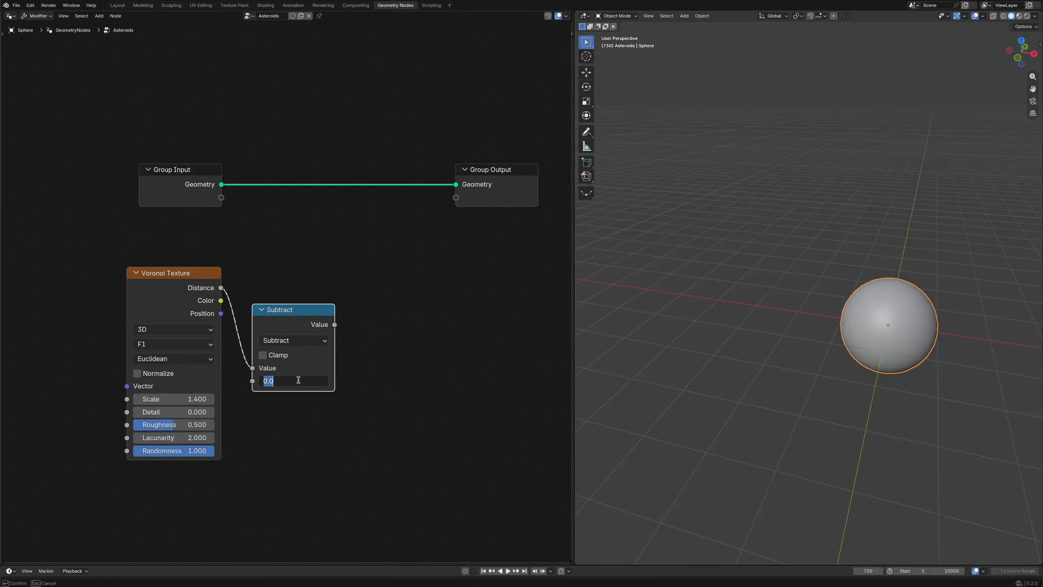
{"action": "key", "text": "Return"}
- Add a Math Multiply node fed by the Subtract Value, with its second value set to 1.2
{"action": "left_click_drag", "start_coordinate": [334, 324], "coordinate": [360, 343]}
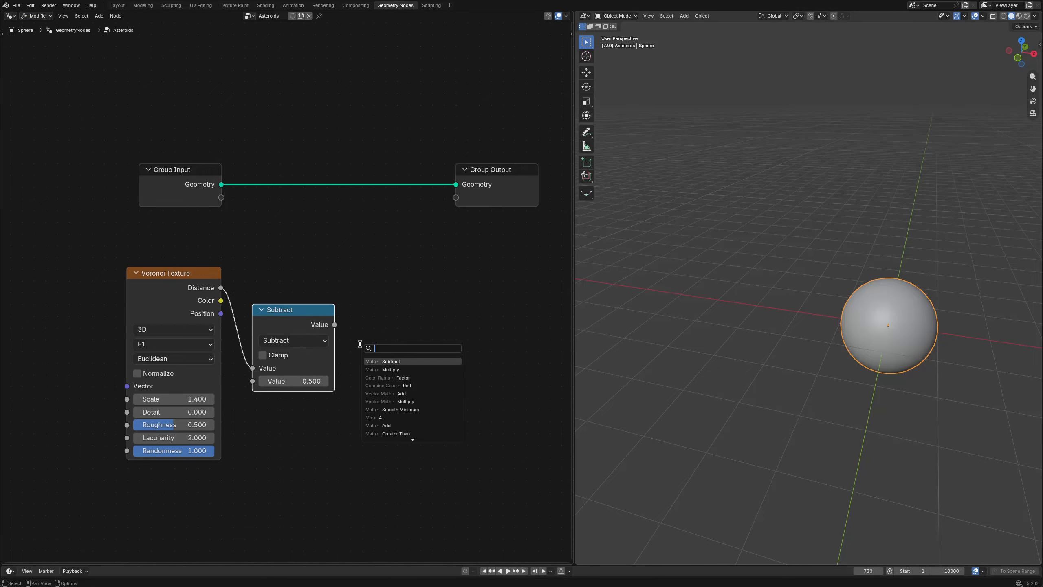
{"action": "type", "text": "mul"}
{"action": "key", "text": "Return"}
{"action": "left_click", "coordinate": [359, 343]}
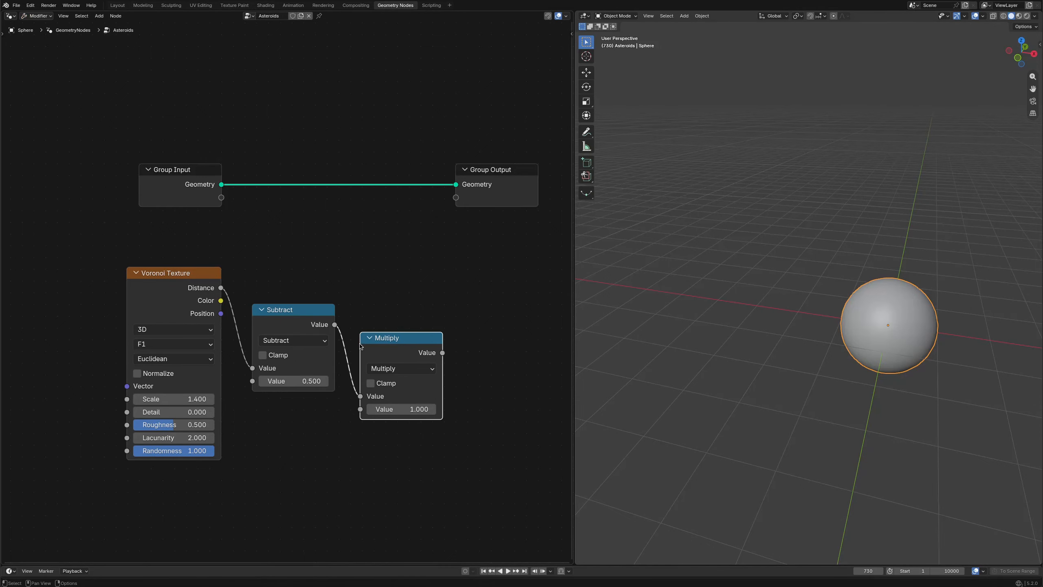
{"action": "left_click", "coordinate": [403, 412]}
{"action": "key", "text": "Return"}
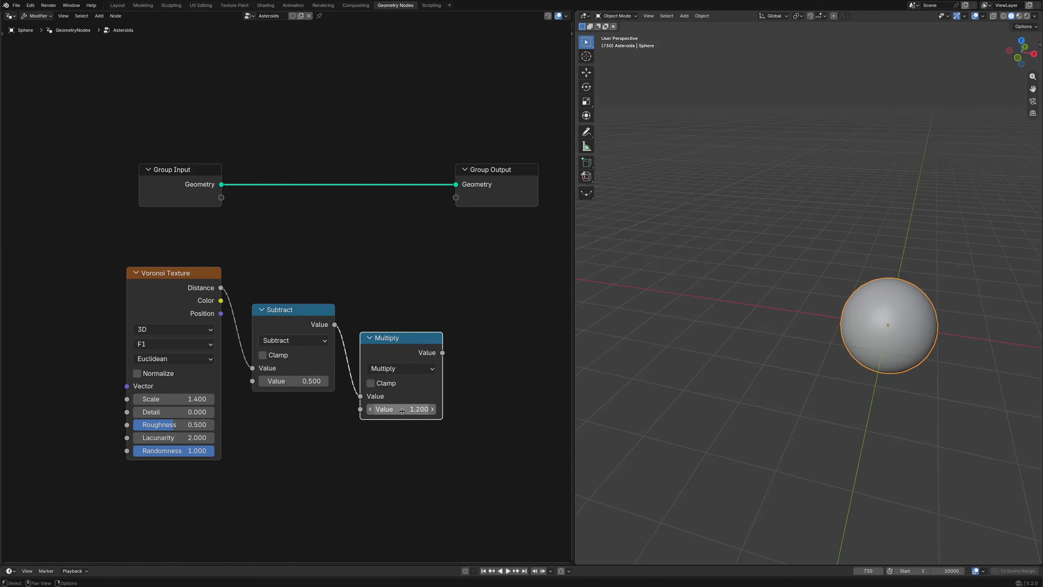
- Add a Vector Math Multiply node and feed its first Vector from the Math Multiply Value
{"action": "middle_click_drag", "start_coordinate": [510, 400], "coordinate": [421, 363]}
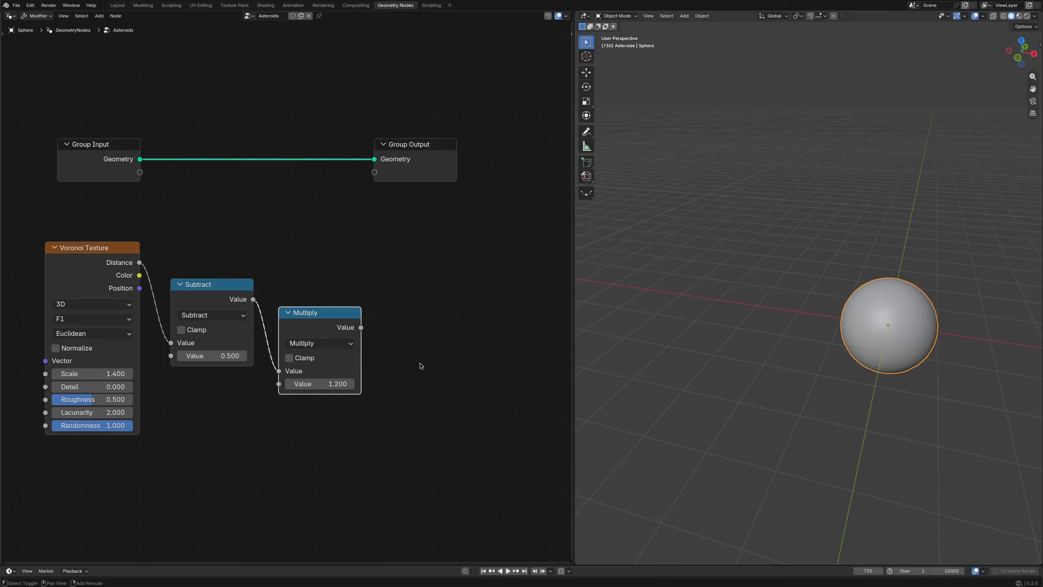
{"action": "key", "text": "shift+a"}
{"action": "type", "text": "mu"}
{"action": "left_click", "coordinate": [452, 397]}
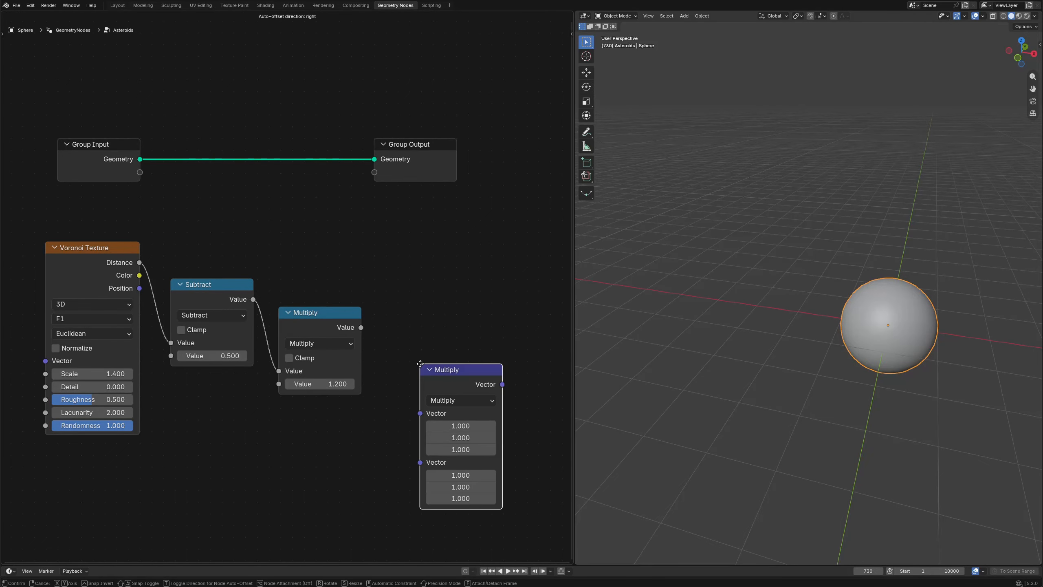
{"action": "left_click", "coordinate": [456, 385]}
{"action": "left_click_drag", "start_coordinate": [361, 328], "coordinate": [418, 401]}
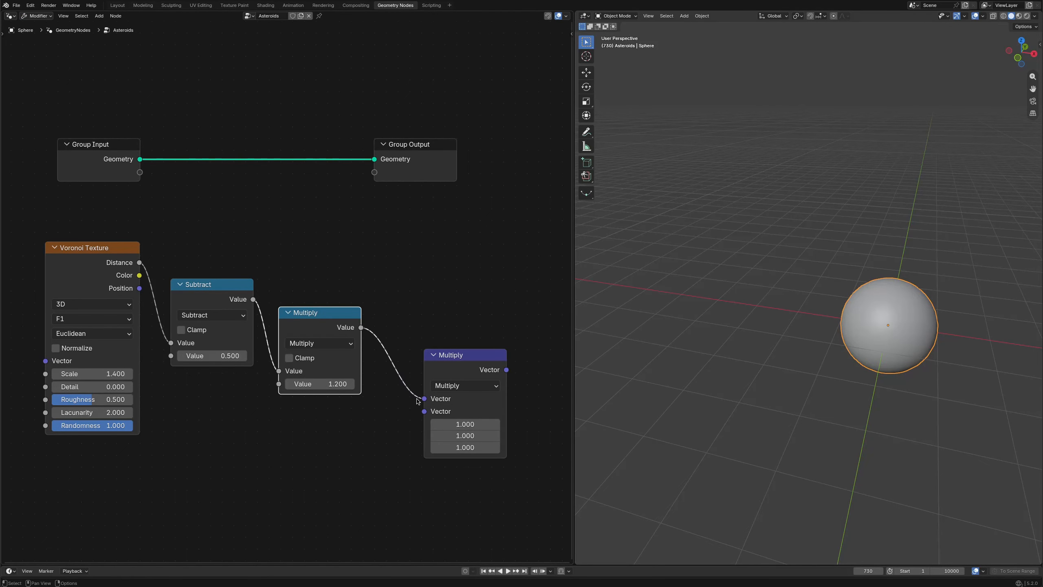
- Add a Normal node below the Math Multiply and connect its Normal to the vector Multiply's second Vector
{"action": "key", "text": "shift+a"}
{"action": "type", "text": "normal"}
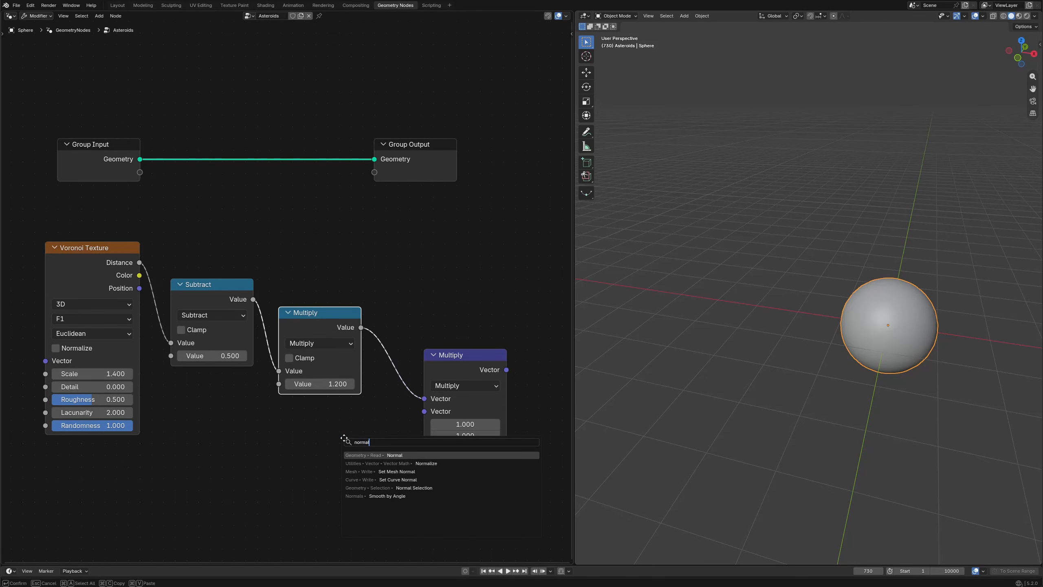
{"action": "key", "text": "Return"}
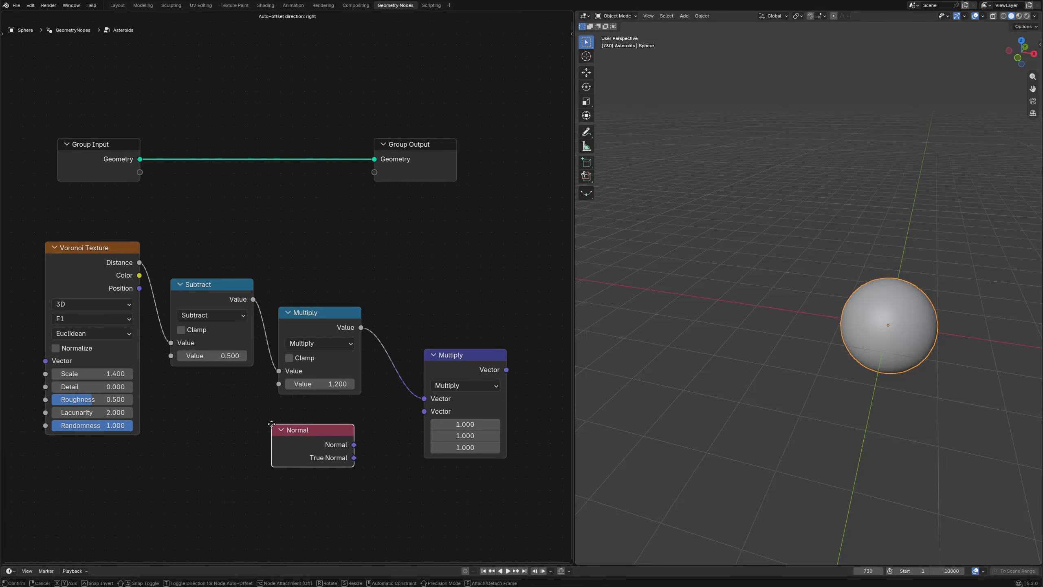
{"action": "left_click", "coordinate": [275, 425]}
{"action": "left_click_drag", "start_coordinate": [356, 444], "coordinate": [426, 411]}
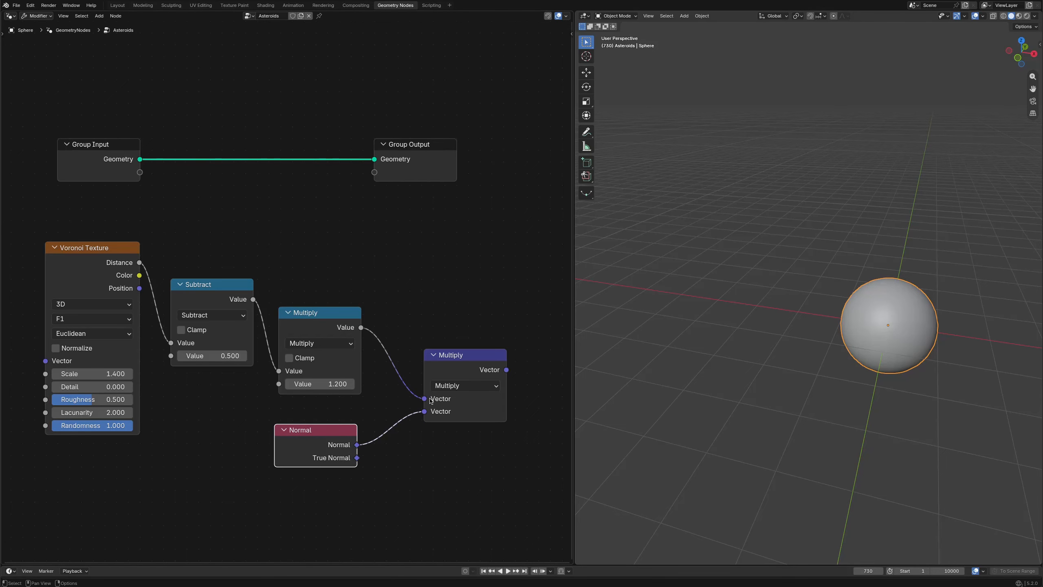
- Duplicate the vector Multiply, feed the copy's first Vector from the original, and set its second Vector to -0.6 on all axes
{"action": "middle_click_drag", "start_coordinate": [454, 434], "coordinate": [342, 420]}
{"action": "left_click", "coordinate": [344, 348]}
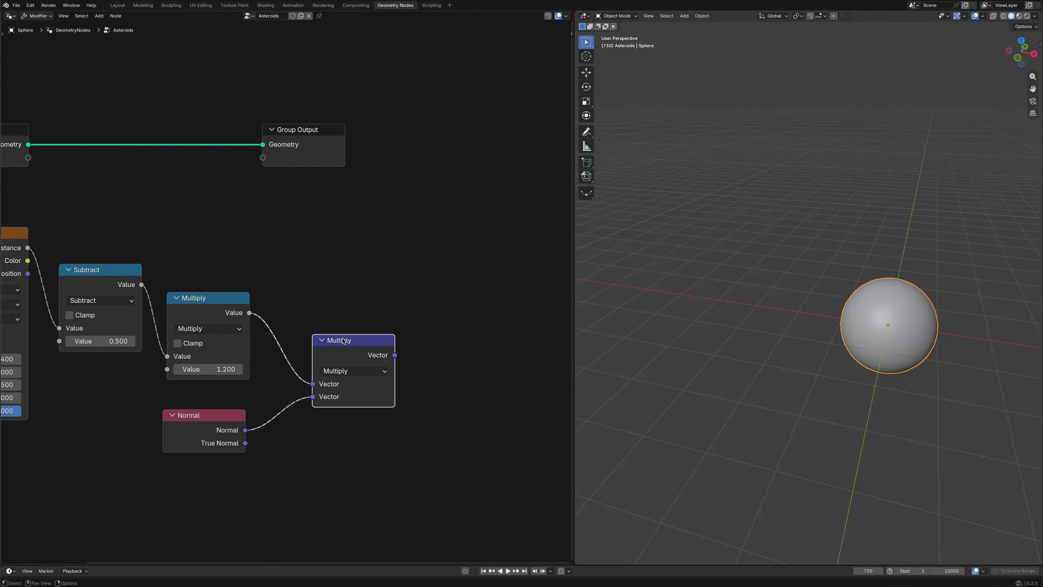
{"action": "key", "text": "shift+d"}
{"action": "left_click", "coordinate": [465, 334]}
{"action": "left_click_drag", "start_coordinate": [395, 355], "coordinate": [479, 402]}
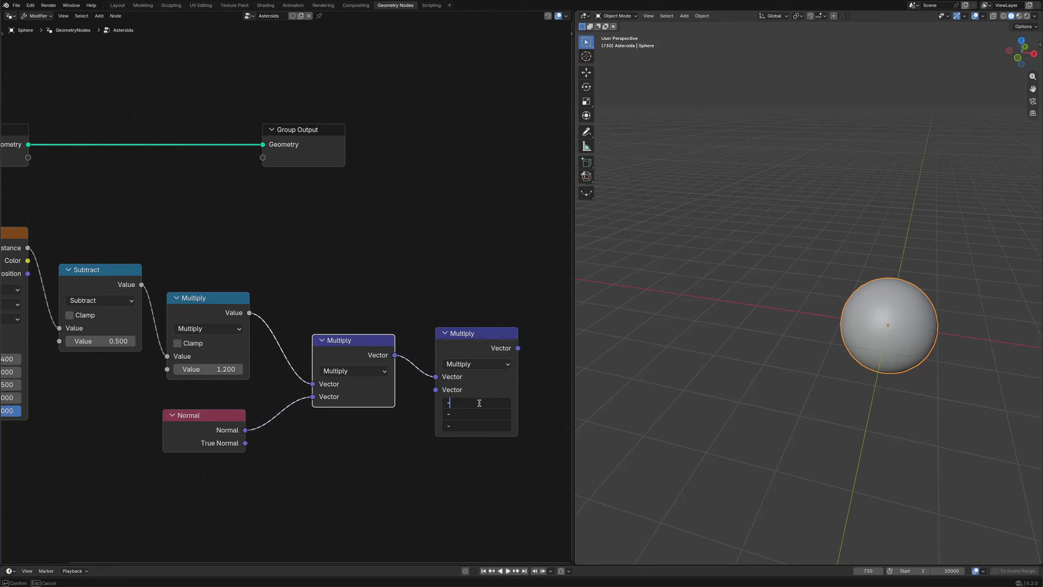
{"action": "type", "text": "-0.6"}
{"action": "key", "text": "Return"}
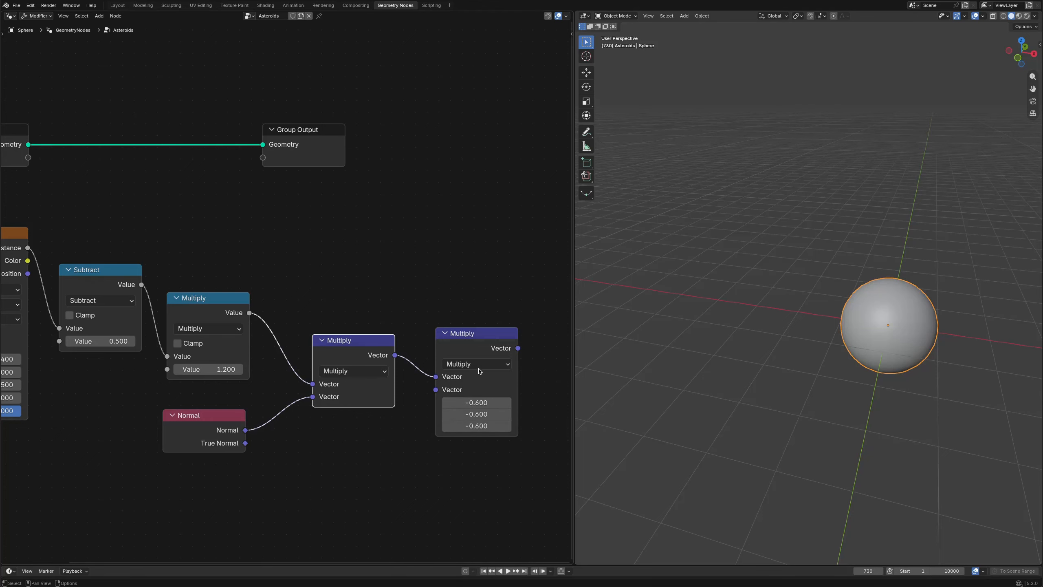
- Add a UV Sphere node and place it below the Geometry link, near the Group Output
{"action": "middle_click_drag", "start_coordinate": [488, 292], "coordinate": [382, 302]}
{"action": "key", "text": "shift+a"}
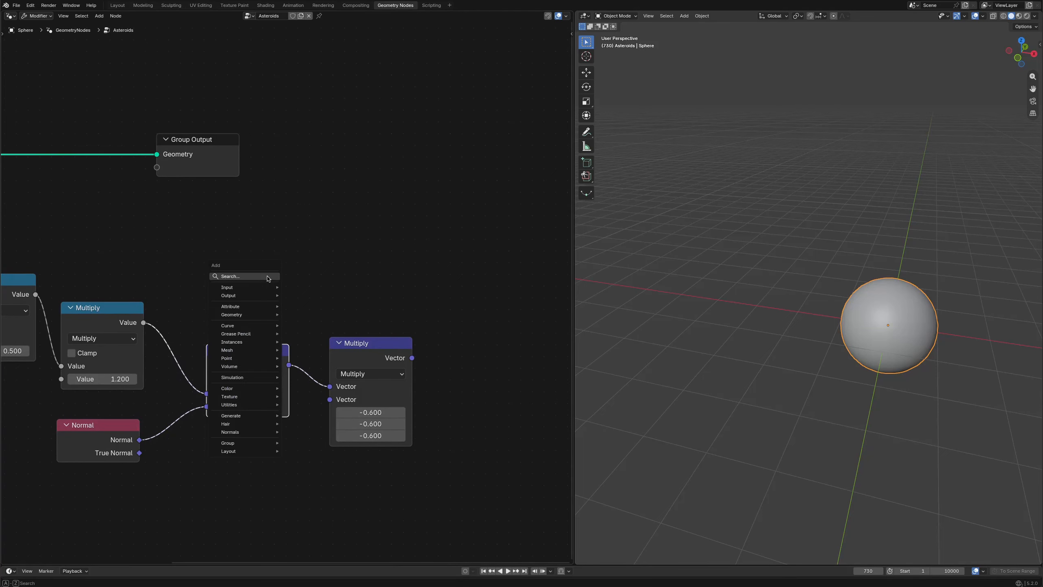
{"action": "type", "text": "spher"}
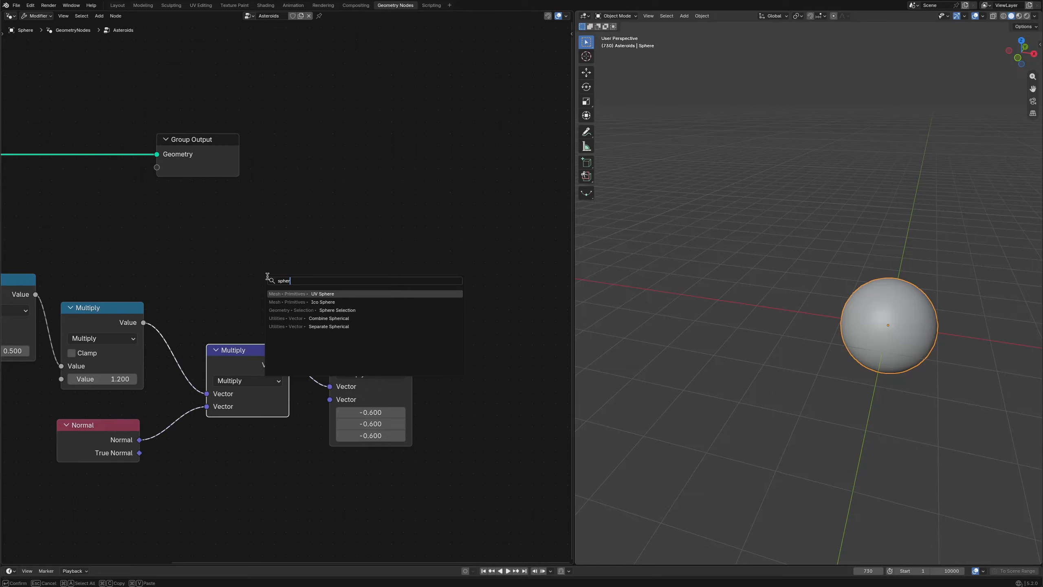
{"action": "key", "text": "Return"}
{"action": "left_click", "coordinate": [72, 198]}
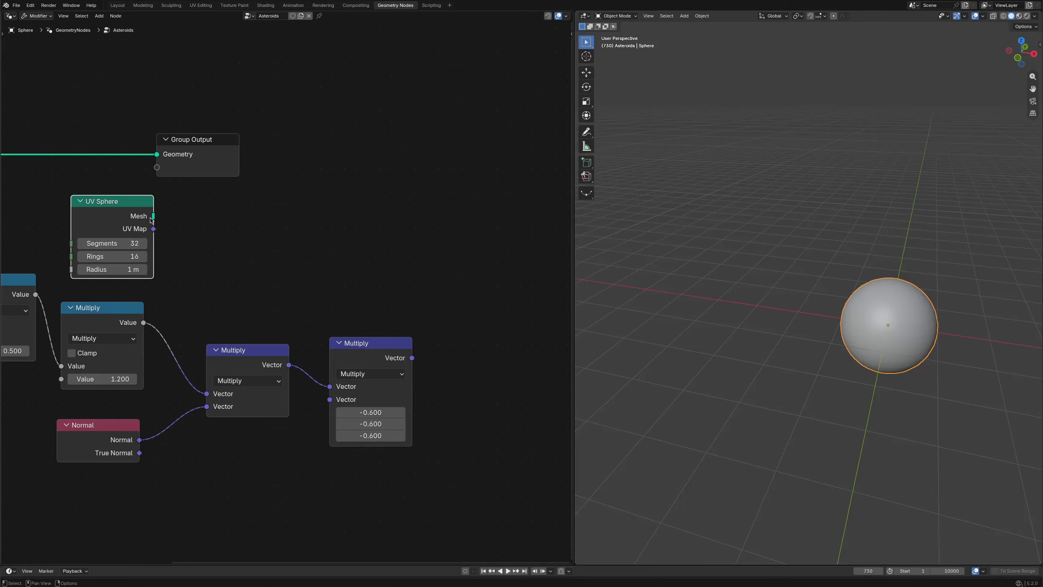
- Add a Set Material node fed by the UV Sphere's Mesh and assign the Asteroid material
{"action": "left_click_drag", "start_coordinate": [152, 216], "coordinate": [203, 228]}
{"action": "type", "text": "set ma"}
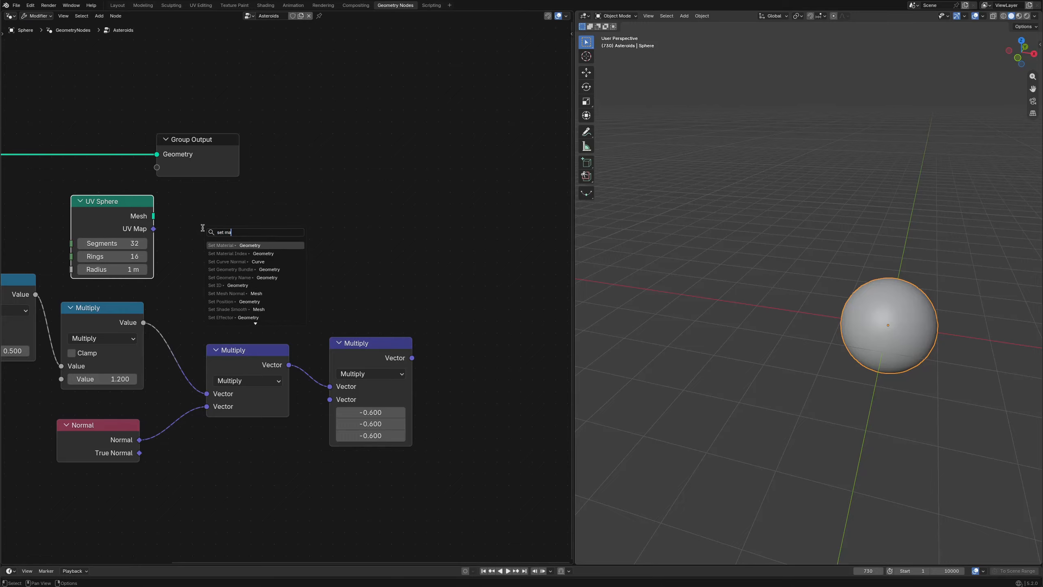
{"action": "key", "text": "Return"}
{"action": "left_click", "coordinate": [237, 258]}
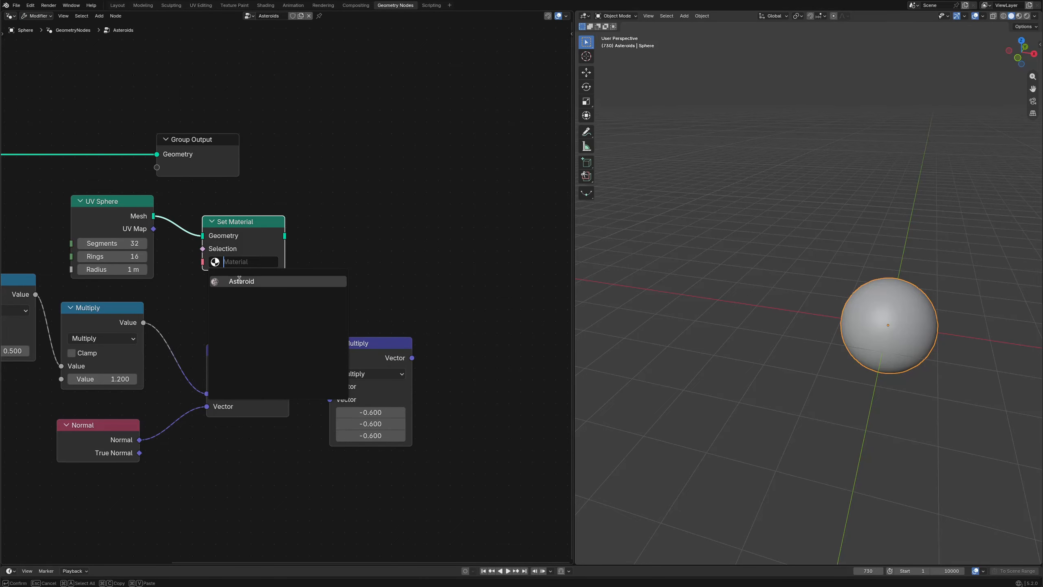
{"action": "left_click", "coordinate": [240, 282]}
- Add a Set Shade Smooth node fed by the Set Material node's Geometry output
{"action": "left_click_drag", "start_coordinate": [284, 246], "coordinate": [309, 245]}
{"action": "type", "text": "set sh"}
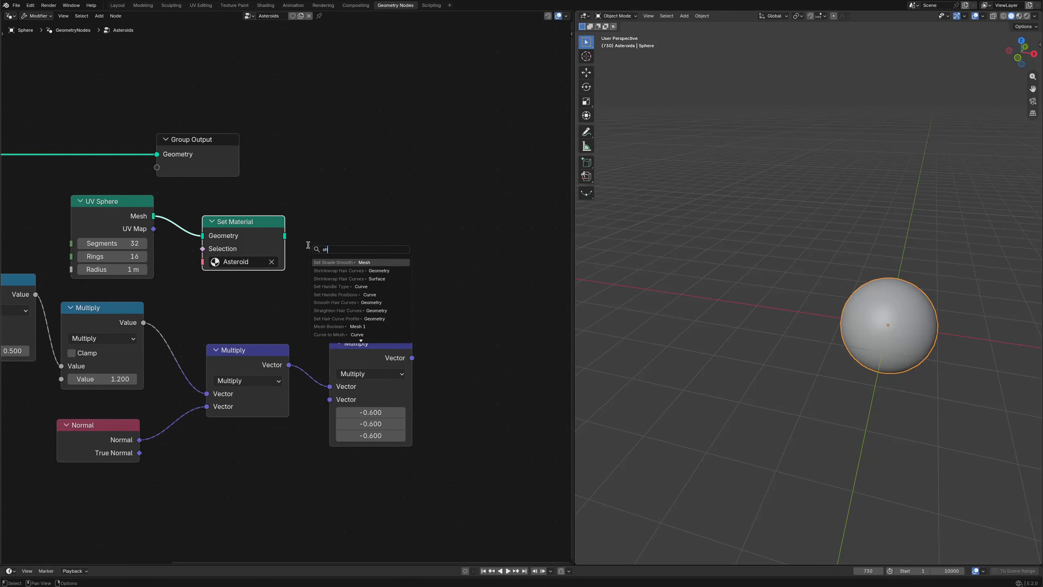
{"action": "key", "text": "Return"}
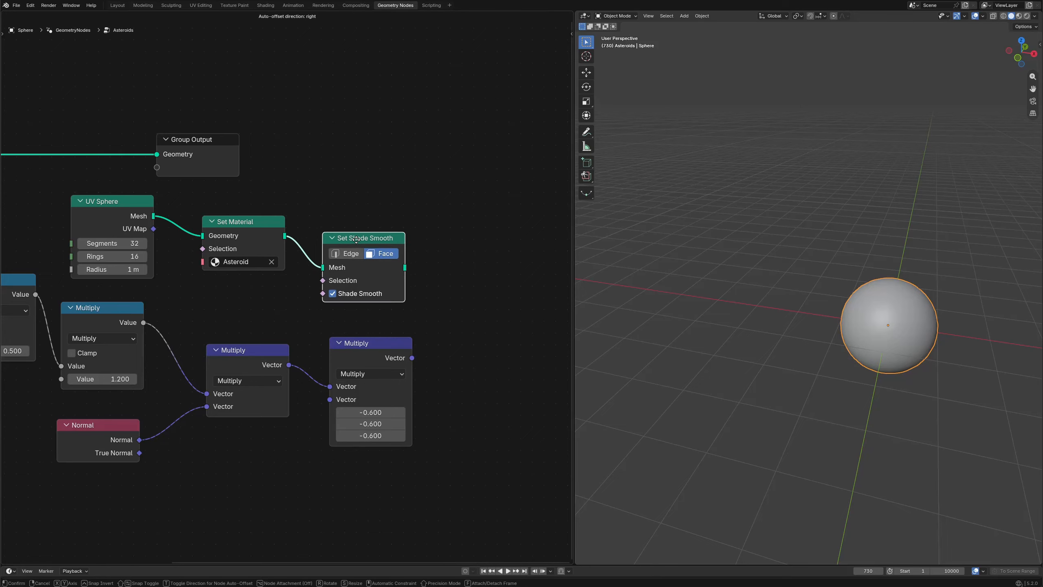
{"action": "left_click", "coordinate": [327, 244]}
- Add a Set Position node after Set Shade Smooth and connect the -0.6 Multiply's Vector to its Offset
{"action": "middle_click_drag", "start_coordinate": [453, 266], "coordinate": [370, 261]}
{"action": "left_click_drag", "start_coordinate": [326, 261], "coordinate": [380, 273]}
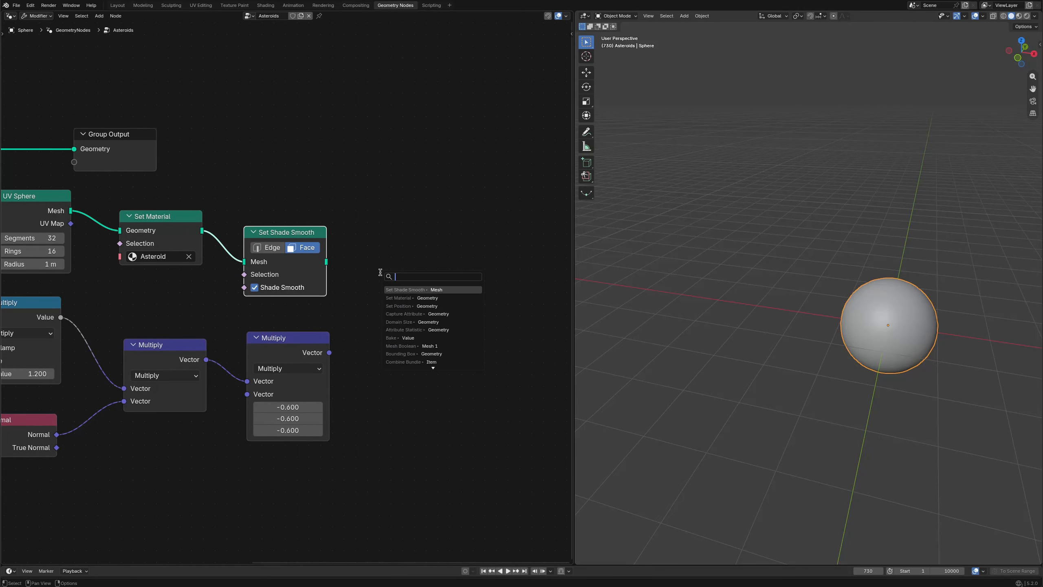
{"action": "type", "text": "positi"}
{"action": "key", "text": "Return"}
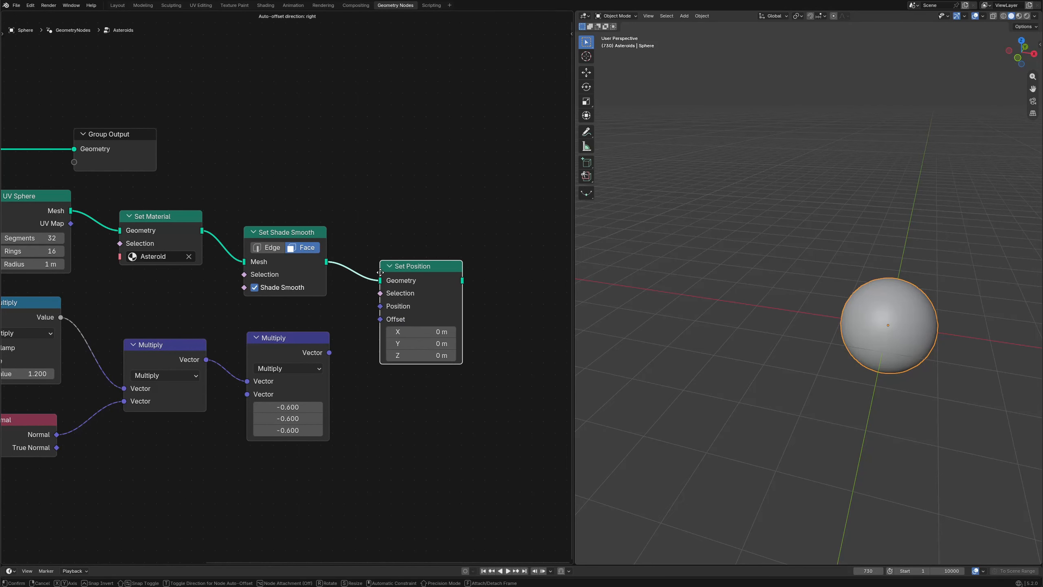
{"action": "left_click", "coordinate": [392, 284]}
{"action": "left_click_drag", "start_coordinate": [329, 351], "coordinate": [394, 335]}
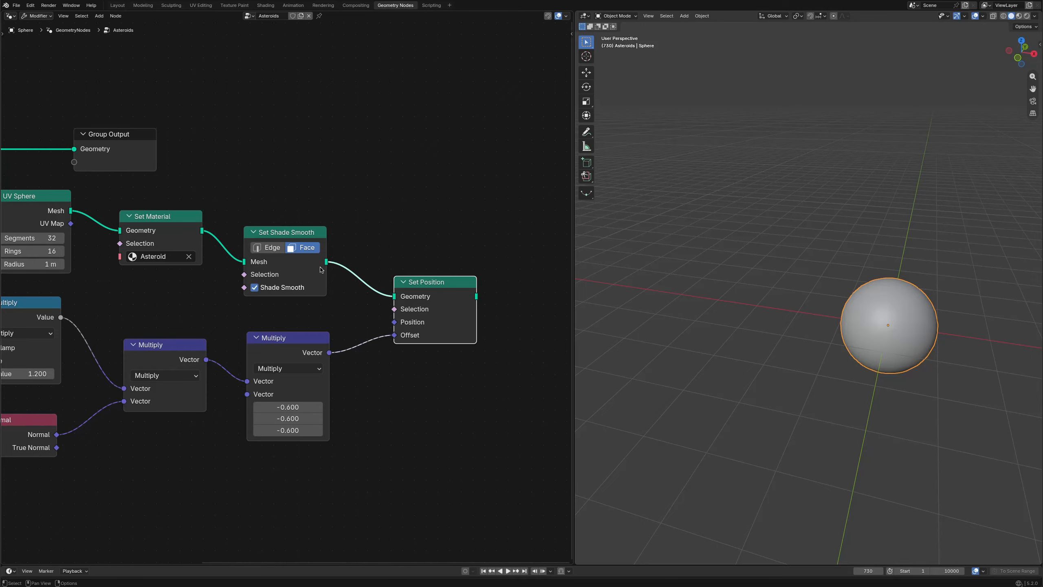
- Move the Group Output beside Set Position and feed its Geometry from Set Position instead of the Group Input
{"action": "left_click_drag", "start_coordinate": [102, 132], "coordinate": [526, 241]}
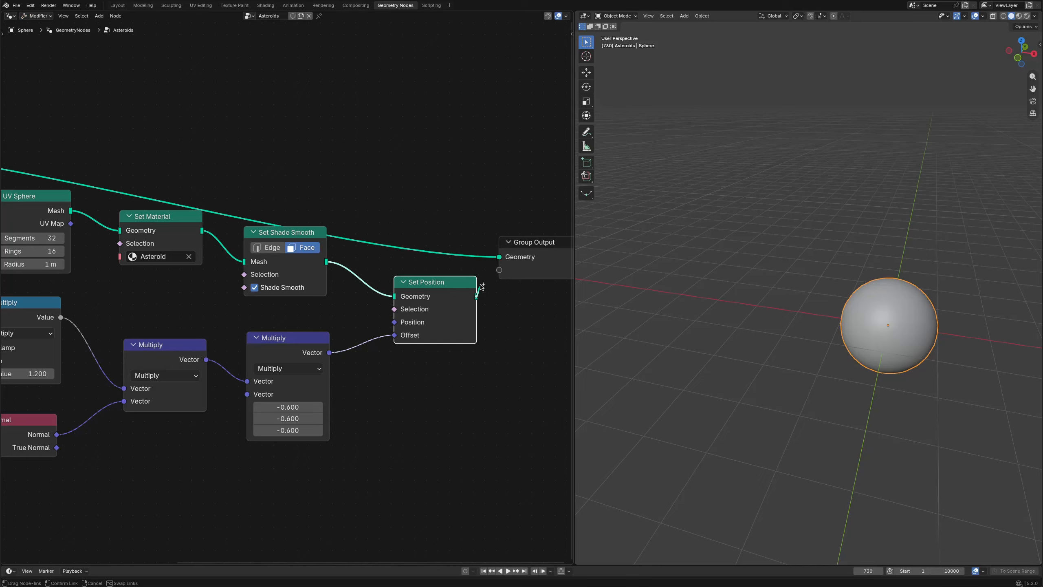
{"action": "left_click_drag", "start_coordinate": [477, 296], "coordinate": [535, 269]}
{"action": "middle_click_drag", "start_coordinate": [517, 357], "coordinate": [371, 357]}
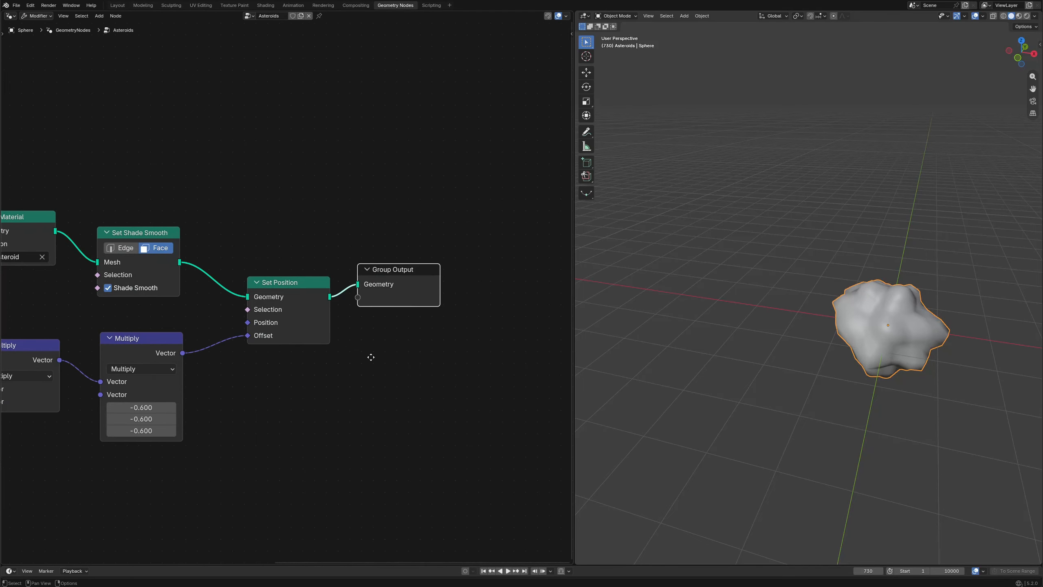
{"action": "left_click_drag", "start_coordinate": [385, 273], "coordinate": [399, 277]}
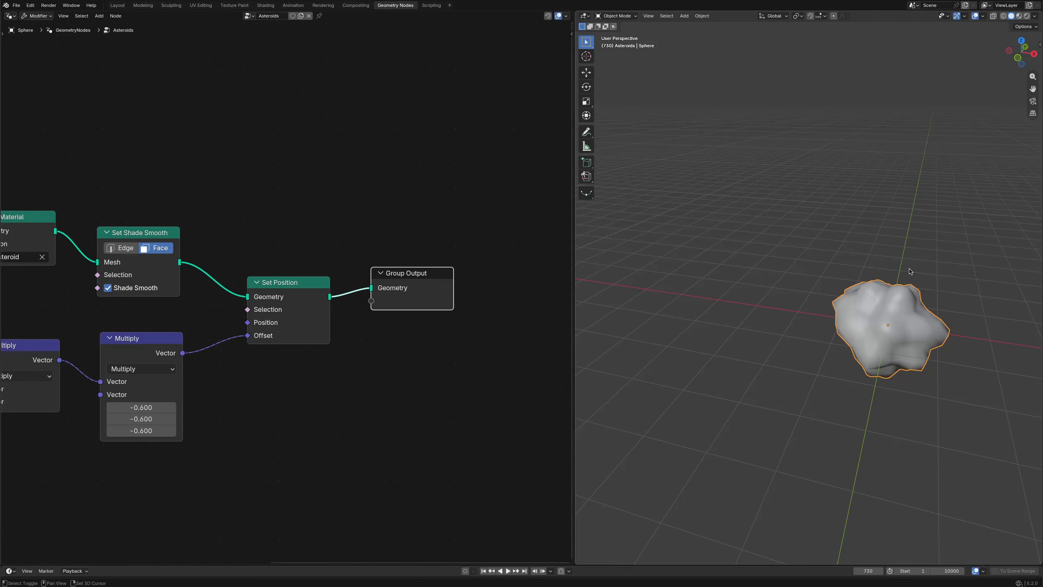
{"action": "middle_click_drag", "start_coordinate": [910, 271], "coordinate": [734, 213]}
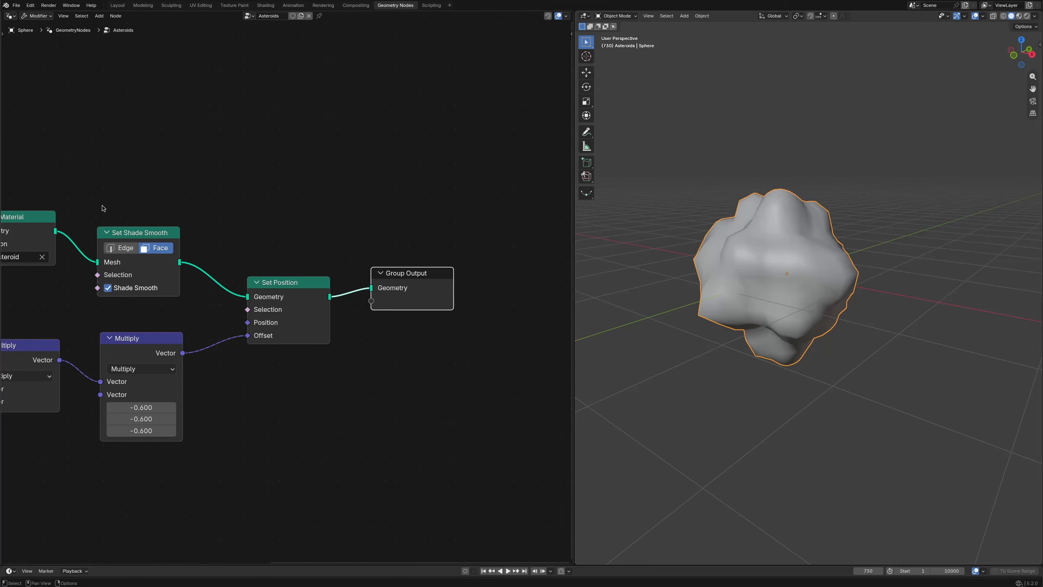
- Combine all nodes from the Voronoi Texture through Set Position into one node group
{"action": "scroll", "coordinate": [64, 190], "scroll_direction": "down", "scroll_amount": 5}
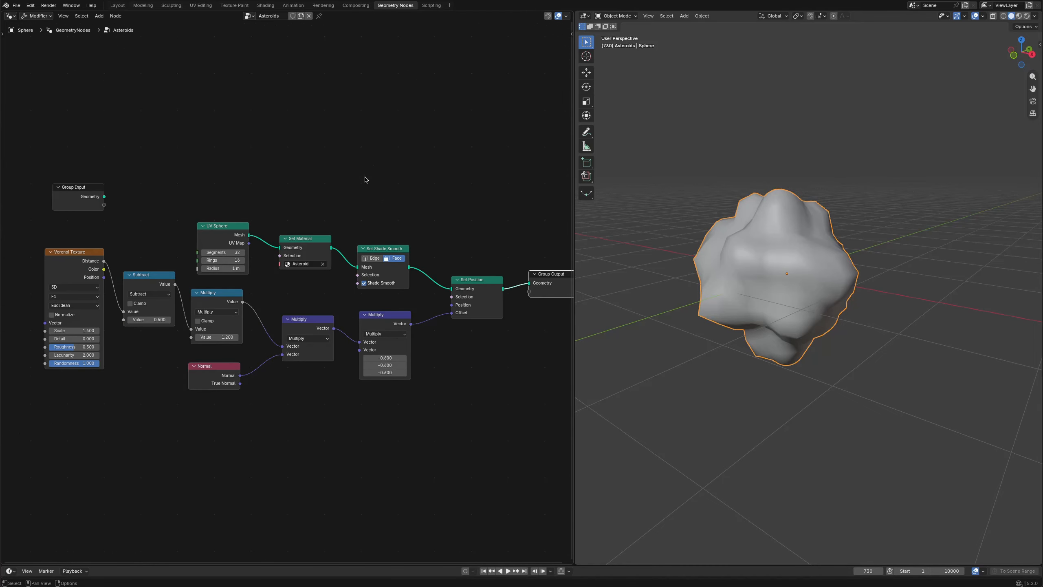
{"action": "left_click_drag", "start_coordinate": [508, 439], "coordinate": [70, 238]}
{"action": "key", "text": "ctrl+g"}
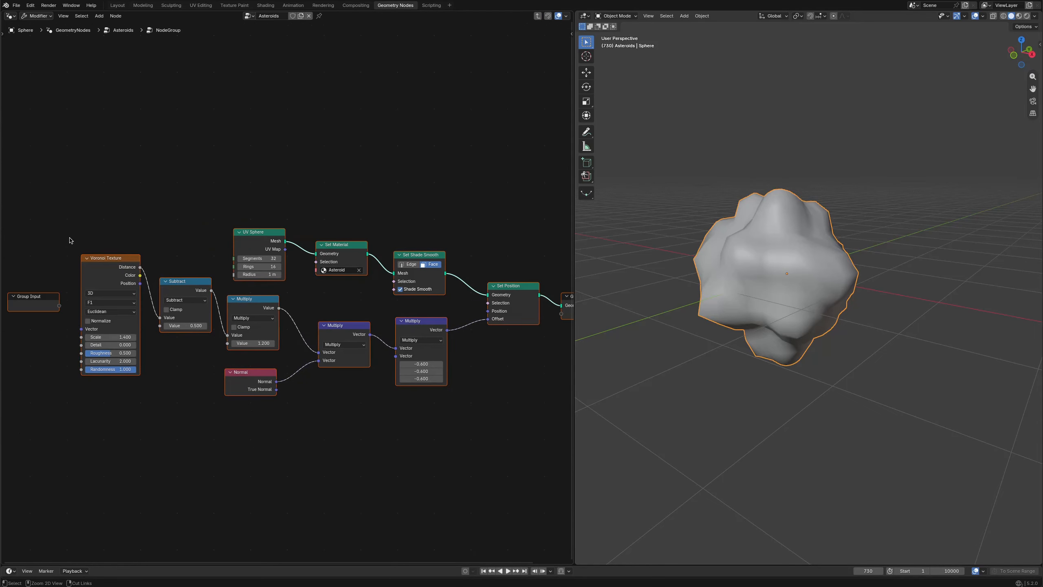
- Add a Float input named Seed to the node group's sockets
{"action": "key", "text": "n"}
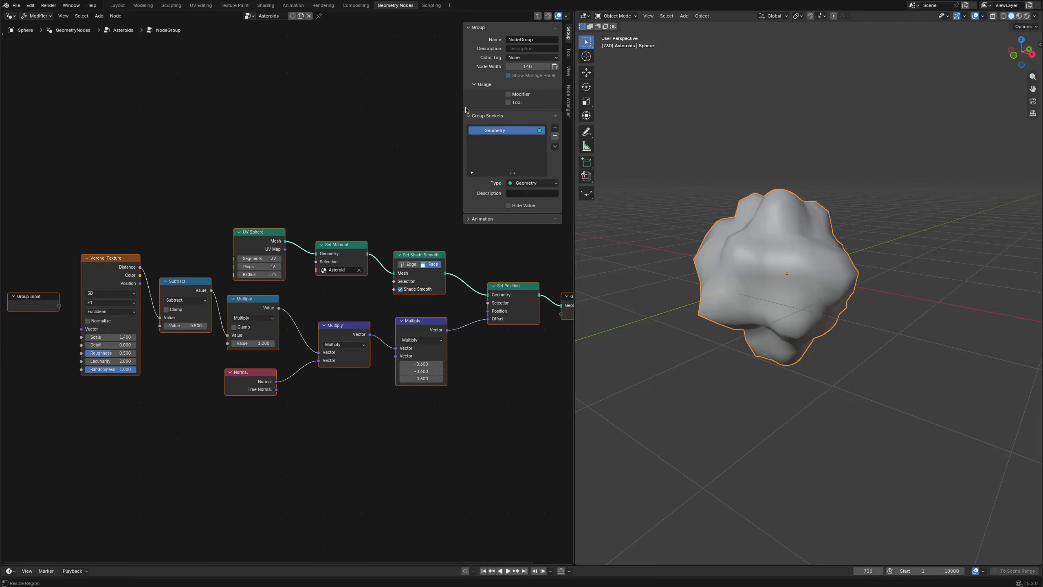
{"action": "left_click", "coordinate": [556, 128]}
{"action": "left_click", "coordinate": [570, 137]}
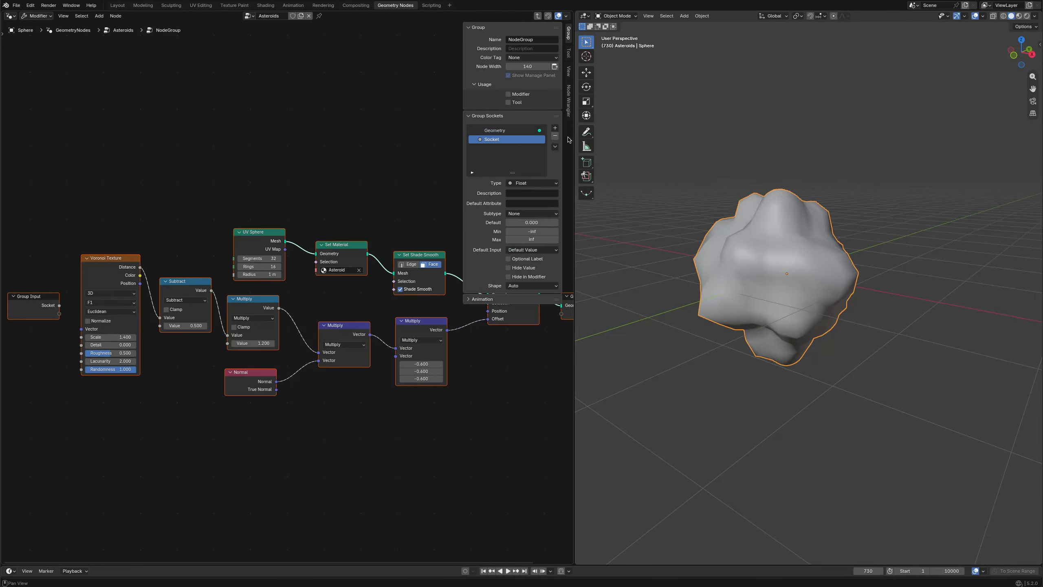
{"action": "double_click", "coordinate": [499, 140]}
{"action": "type", "text": "Seed"}
{"action": "key", "text": "Return"}
- Switch the Voronoi Texture to 4D, connect Seed to its W, and place the Group Input lower beside it
{"action": "middle_click_drag", "start_coordinate": [67, 214], "coordinate": [299, 214]}
{"action": "scroll", "coordinate": [290, 280], "scroll_direction": "up", "scroll_amount": 8}
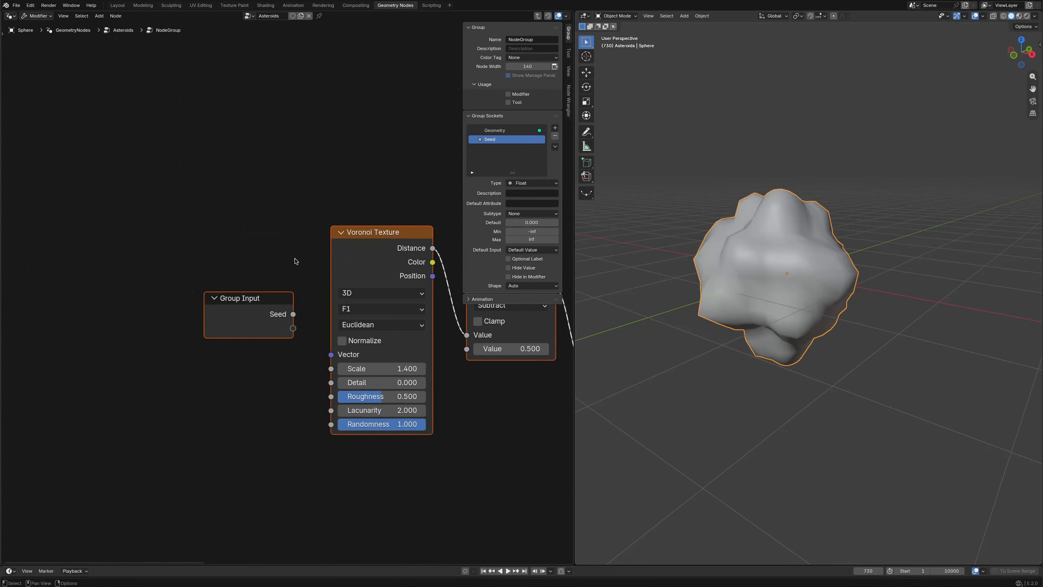
{"action": "middle_click_drag", "start_coordinate": [316, 250], "coordinate": [254, 216]}
{"action": "left_click", "coordinate": [295, 259]}
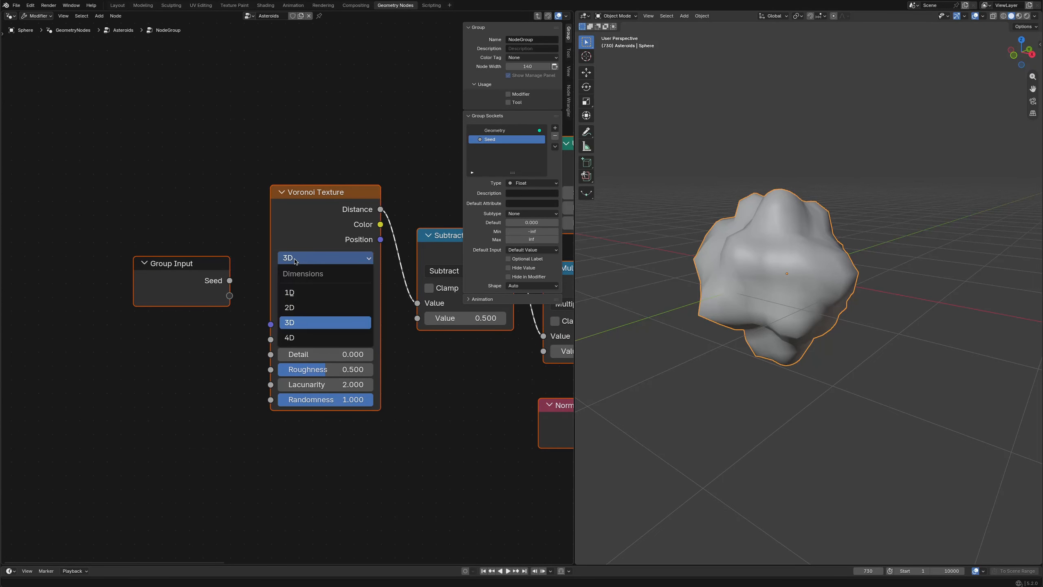
{"action": "left_click", "coordinate": [294, 336]}
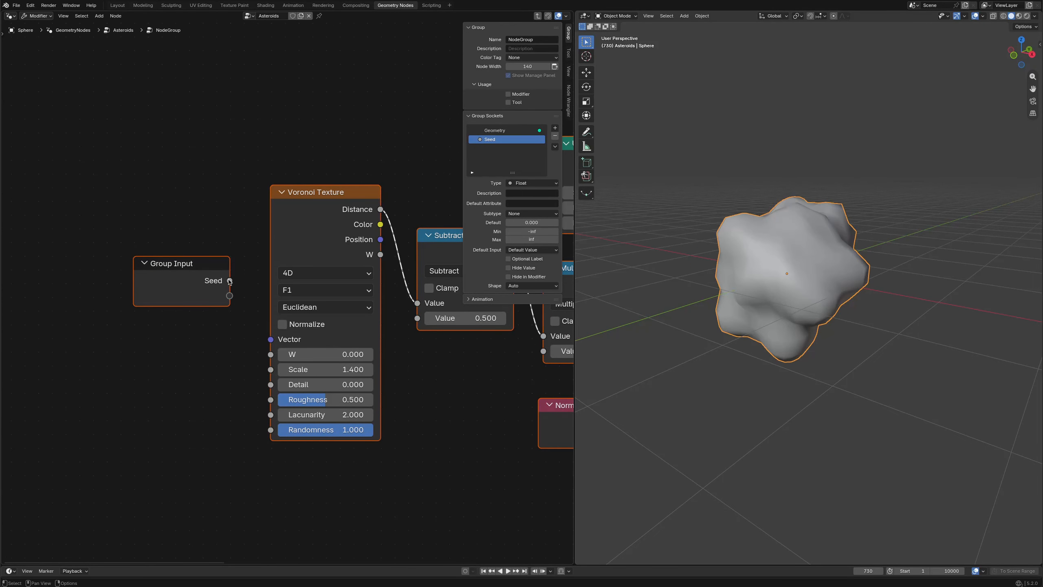
{"action": "left_click_drag", "start_coordinate": [229, 281], "coordinate": [270, 354]}
{"action": "left_click_drag", "start_coordinate": [184, 266], "coordinate": [138, 348]}
{"action": "left_click", "coordinate": [169, 284]}
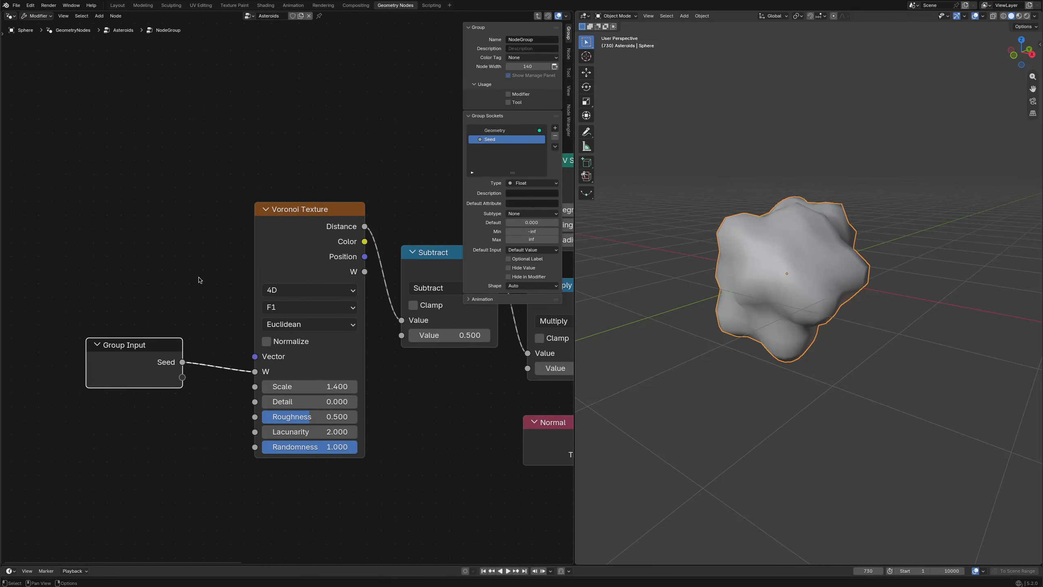
- Add a group input named TextureScale with default 1.4 and connect it to the Voronoi Texture's Scale
{"action": "left_click", "coordinate": [555, 129]}
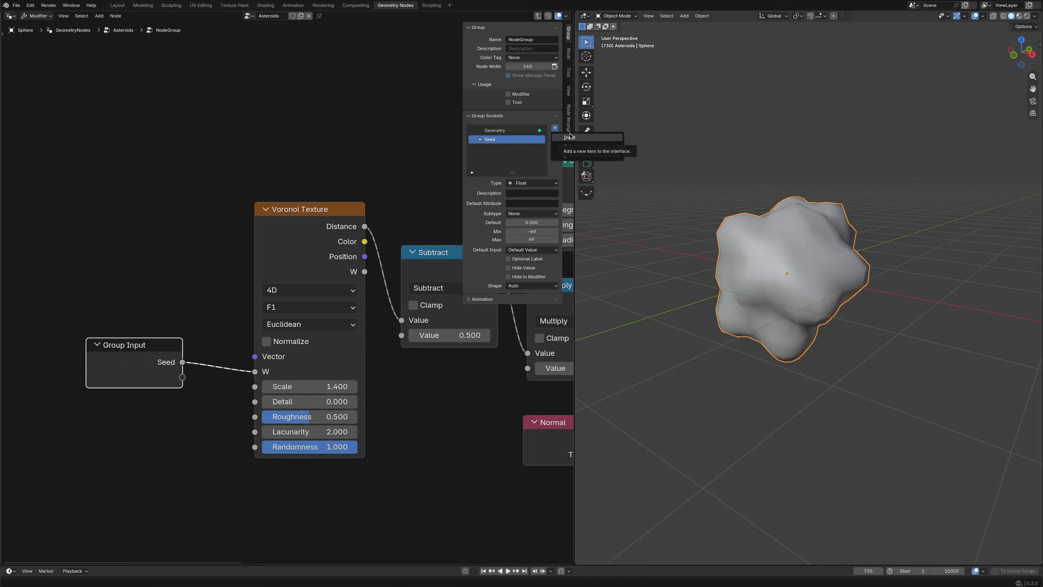
{"action": "left_click", "coordinate": [569, 137]}
{"action": "double_click", "coordinate": [496, 148]}
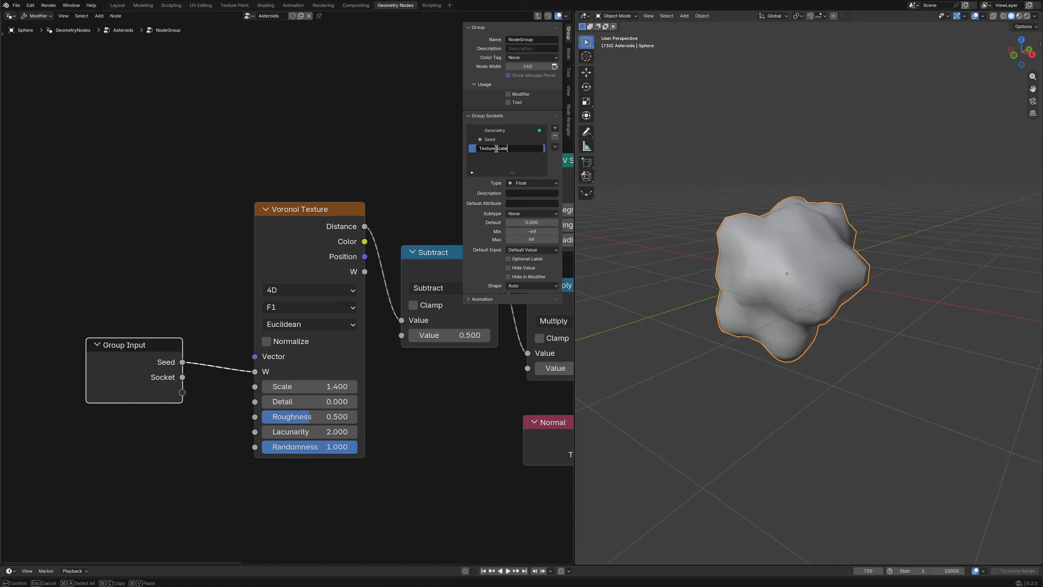
{"action": "type", "text": "TextureScale"}
{"action": "key", "text": "Return"}
{"action": "left_click", "coordinate": [513, 223]}
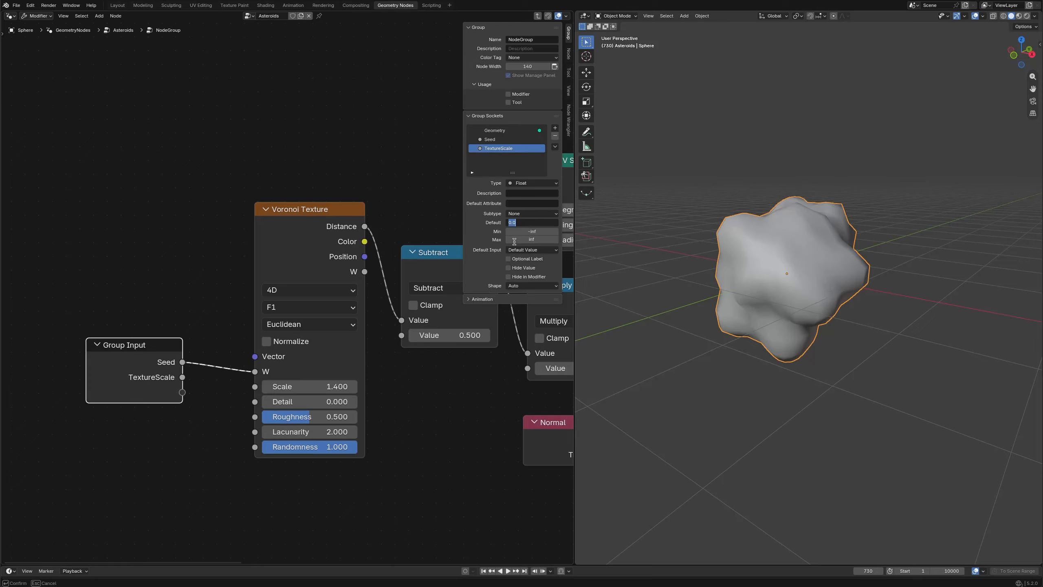
{"action": "type", "text": "1.4"}
{"action": "key", "text": "Return"}
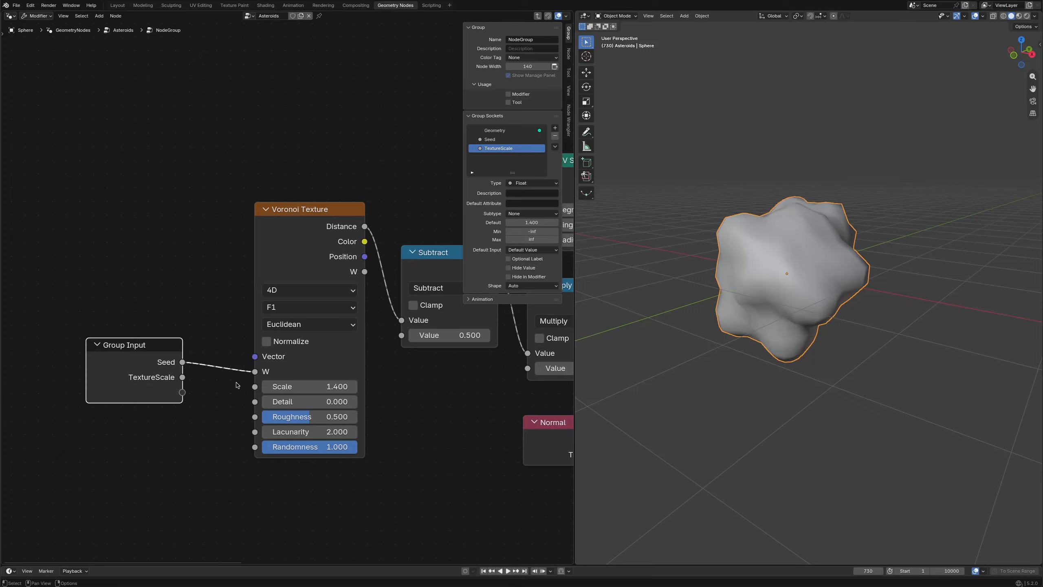
{"action": "left_click_drag", "start_coordinate": [183, 378], "coordinate": [251, 392]}
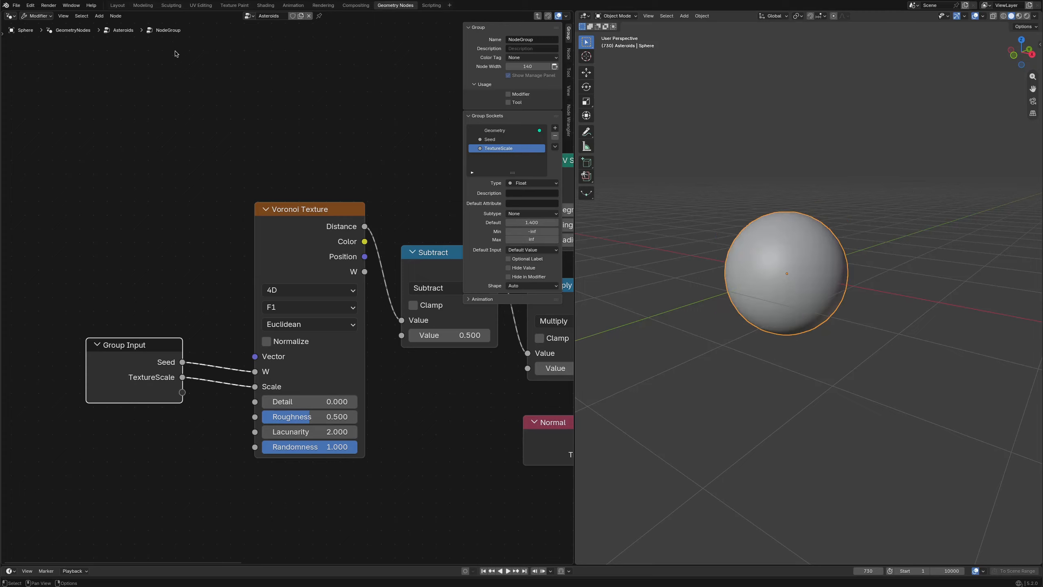
- Rename the node group as Asteroid and return to the parent Asteroids node tree
{"action": "left_click", "coordinate": [542, 40]}
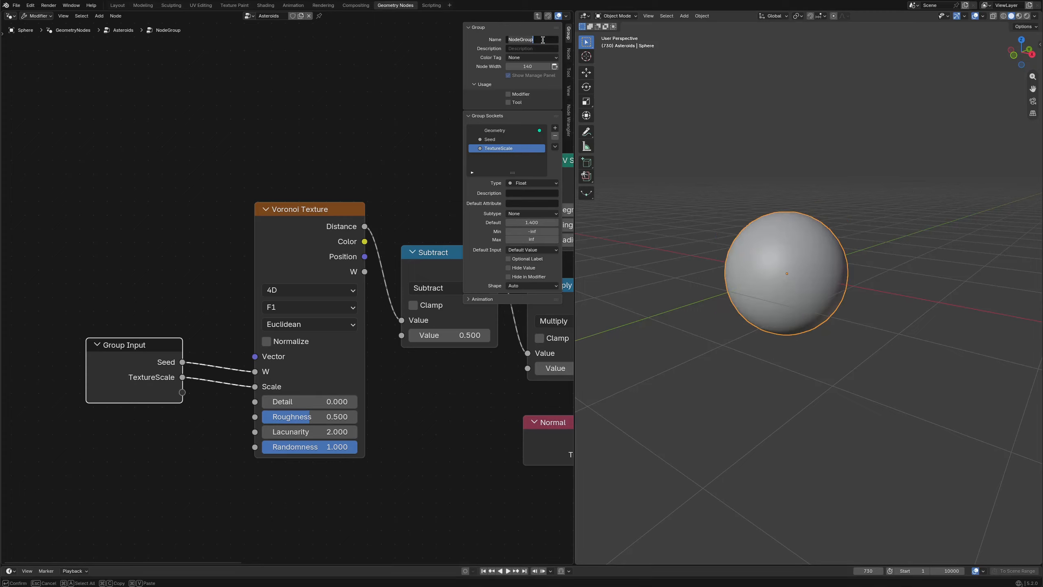
{"action": "key", "text": "Return"}
{"action": "key", "text": "n"}
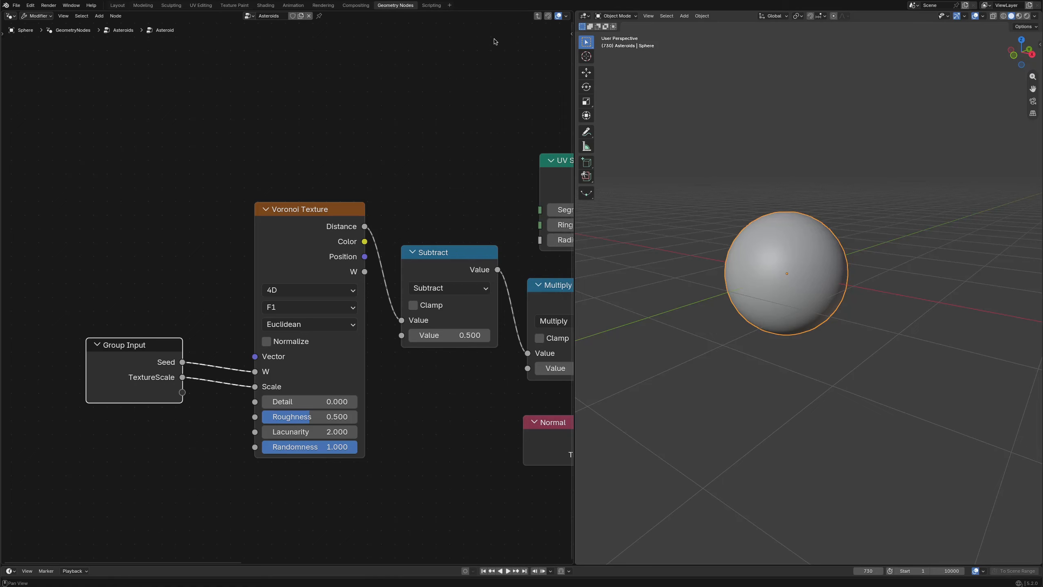
{"action": "left_click", "coordinate": [125, 33]}
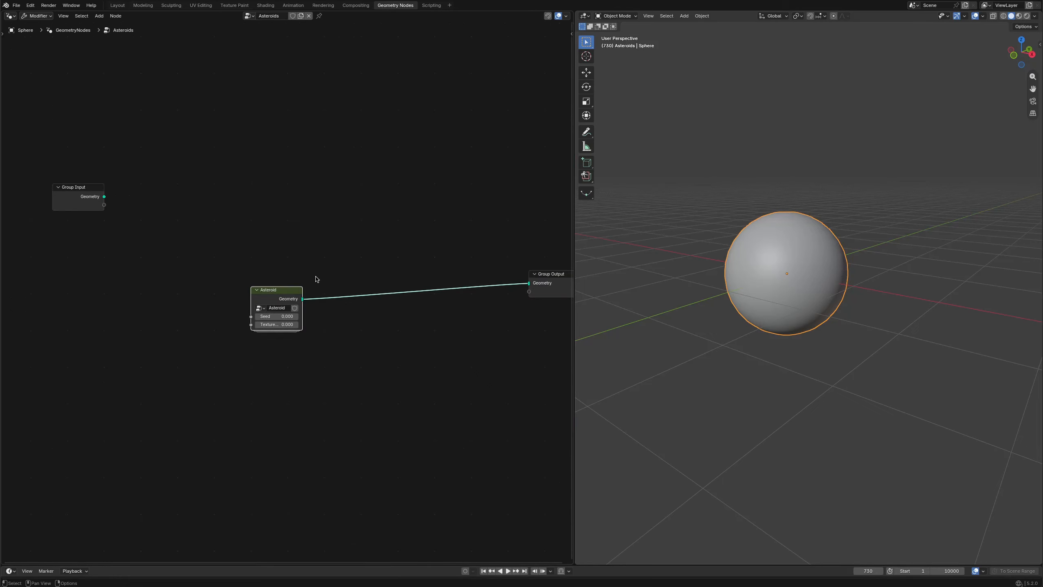
- Set the Asteroid group node's TextureScale to 1.4 and try out different Seed values
{"action": "scroll", "coordinate": [317, 279], "scroll_direction": "up", "scroll_amount": 3}
{"action": "left_click", "coordinate": [275, 349]}
{"action": "type", "text": "1"}
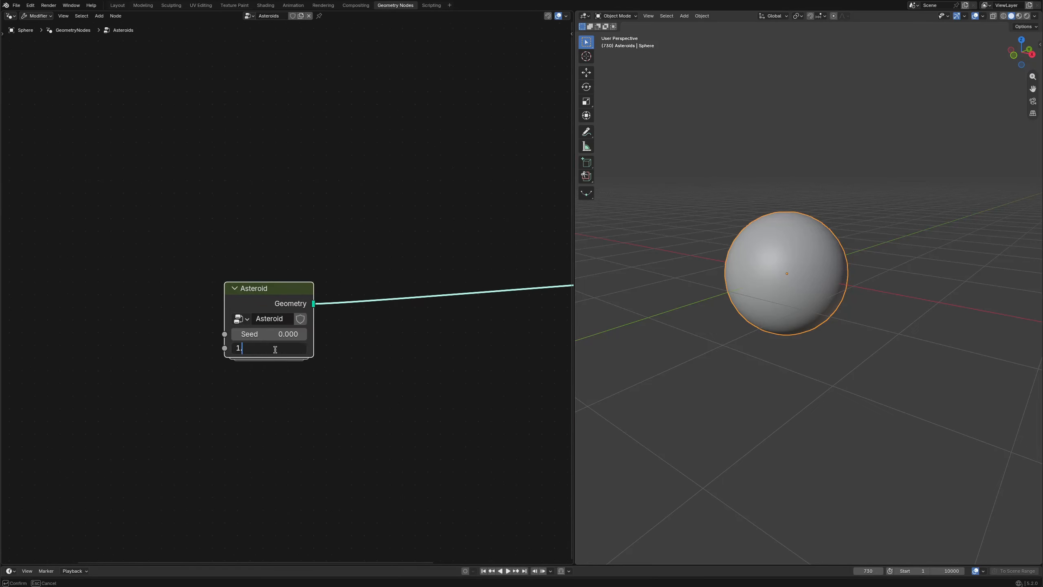
{"action": "type", "text": ".4"}
{"action": "key", "text": "Return"}
{"action": "left_click_drag", "start_coordinate": [287, 334], "coordinate": [267, 349]}
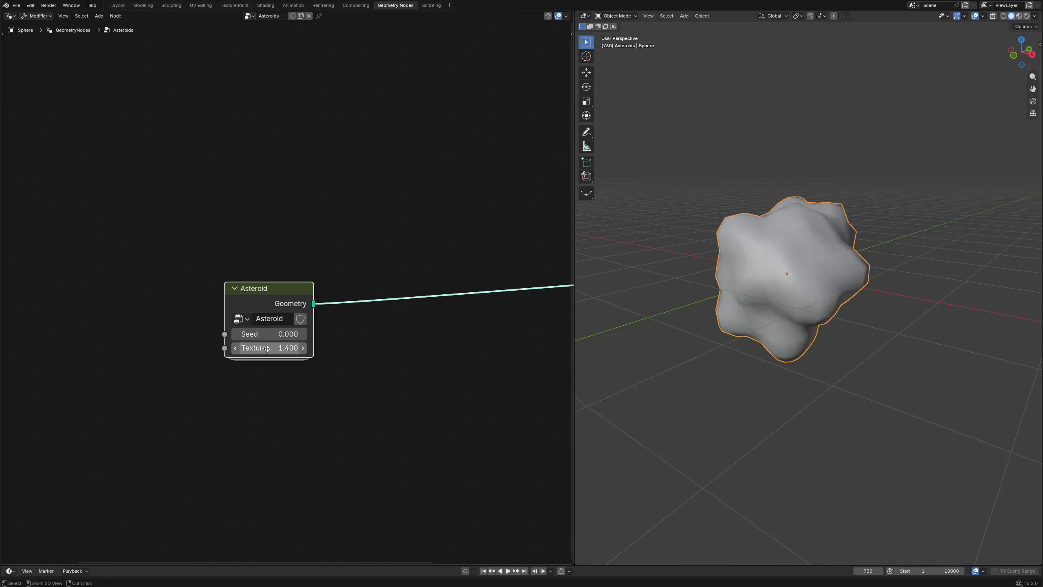
- Return to the Layout workspace and delete the sphere object
{"action": "left_click", "coordinate": [118, 5]}
{"action": "mouse_move", "coordinate": [340, 196]}
{"action": "middle_mouse_down"}
{"action": "mouse_move", "coordinate": [515, 193]}
{"action": "mouse_move", "coordinate": [302, 183]}
{"action": "mouse_move", "coordinate": [295, 195]}
{"action": "mouse_move", "coordinate": [355, 200]}
{"action": "middle_mouse_up"}
{"action": "key", "text": "x"}
{"action": "left_click", "coordinate": [527, 192]}
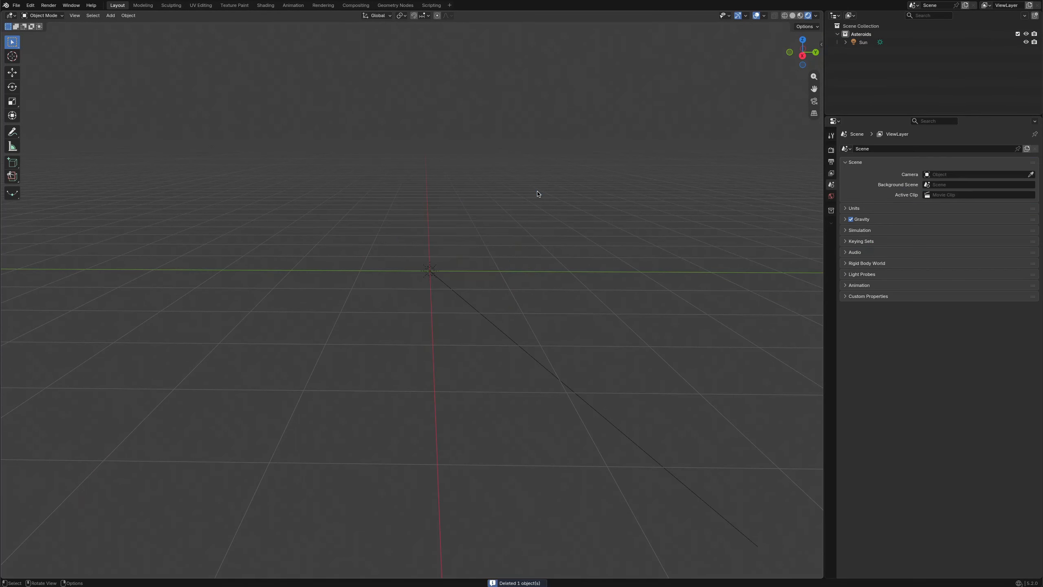
- Add a SuperToroid mesh with its default dimensions at the world origin
{"action": "key", "text": "shift+a"}
{"action": "mouse_move", "coordinate": [533, 202]}
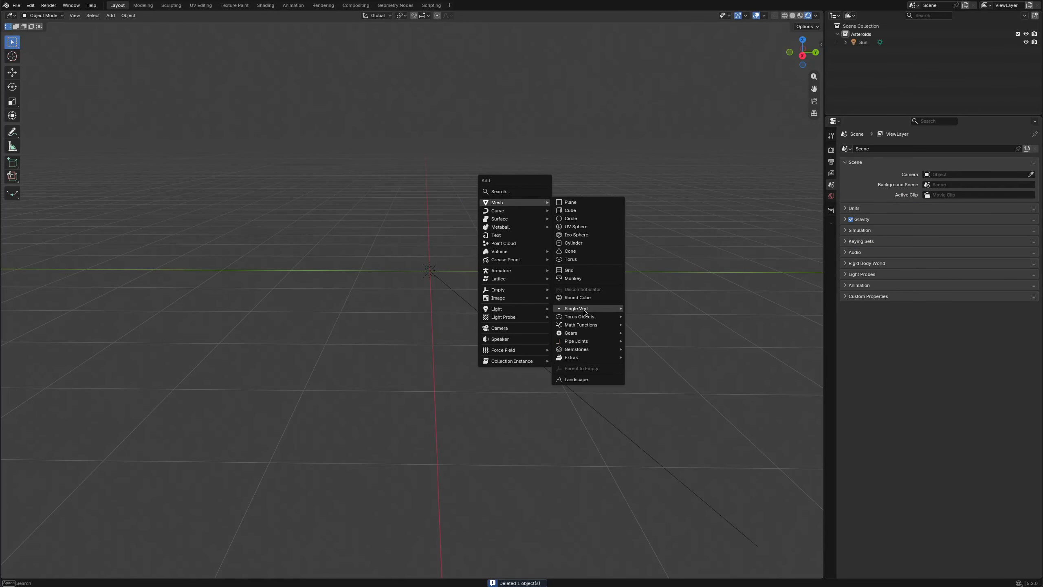
{"action": "mouse_move", "coordinate": [579, 316]}
{"action": "left_click", "coordinate": [653, 326]}
{"action": "scroll", "coordinate": [570, 262], "scroll_direction": "down", "scroll_amount": 6}
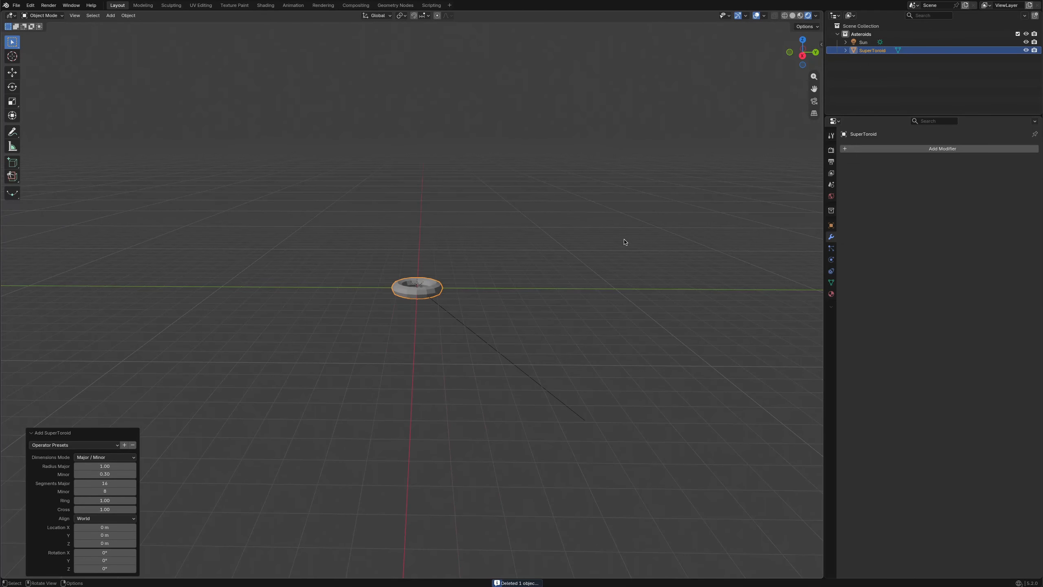
- Set the SuperToroid's scale to 17 on all axes and apply the scale
{"action": "left_click", "coordinate": [831, 225]}
{"action": "left_click", "coordinate": [945, 239]}
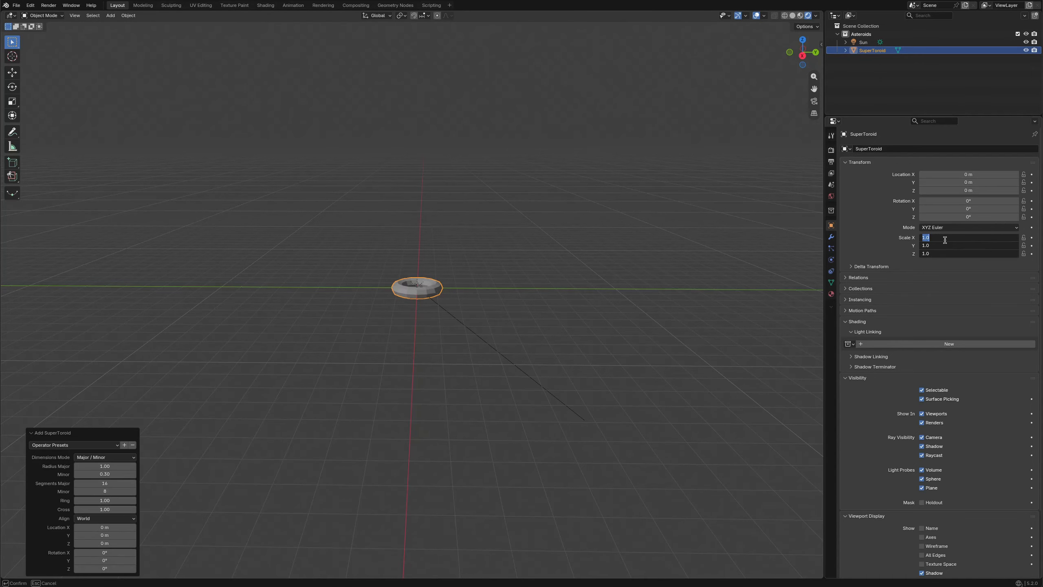
{"action": "type", "text": "17"}
{"action": "key", "text": "Return"}
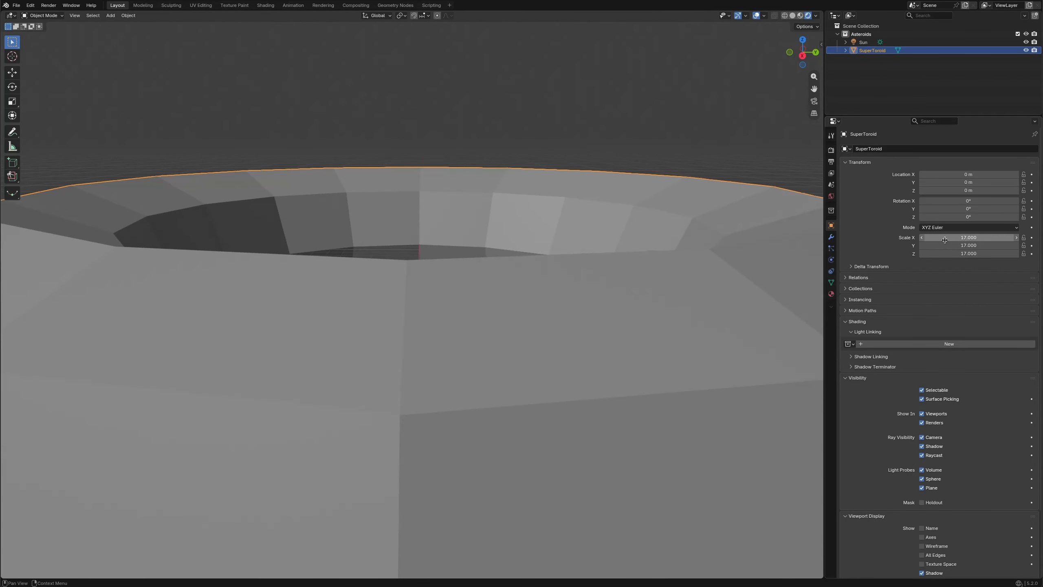
{"action": "scroll", "coordinate": [589, 240], "scroll_direction": "down", "scroll_amount": 8}
{"action": "key", "text": "ctrl+a"}
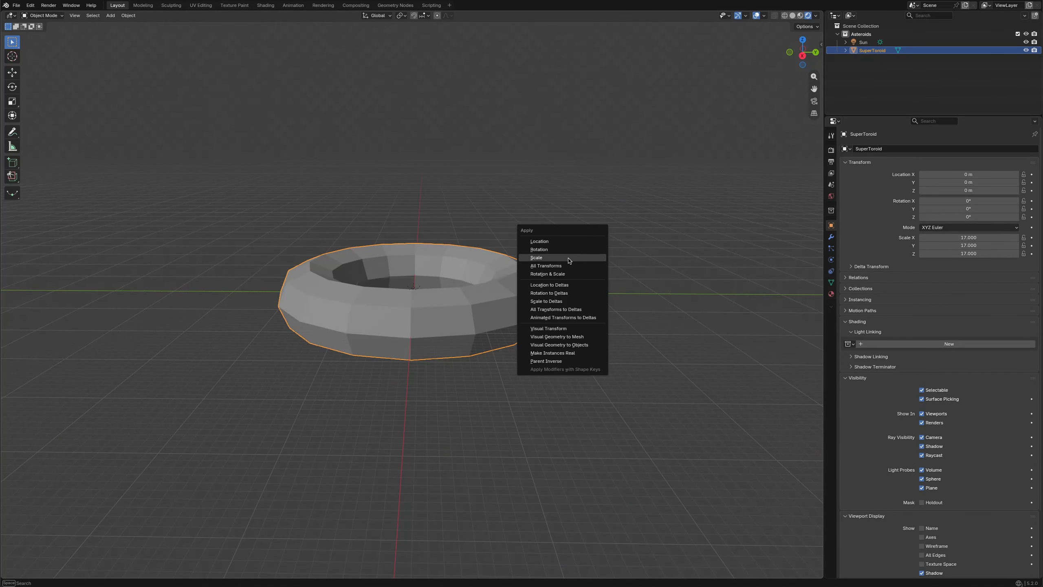
{"action": "left_click", "coordinate": [569, 257]}
- Add a Geometry Nodes modifier to the SuperToroid
{"action": "left_click", "coordinate": [831, 237]}
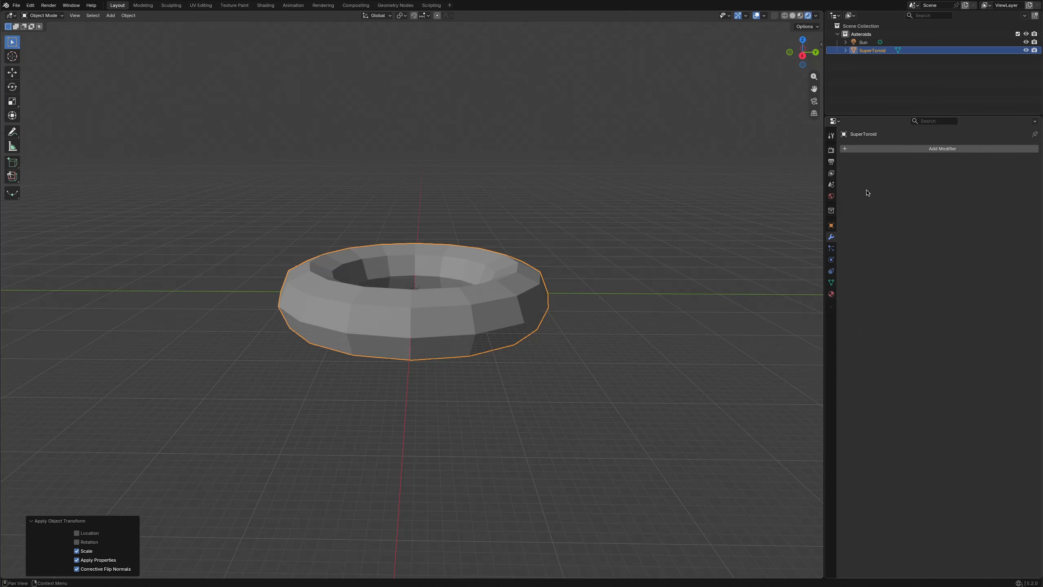
{"action": "left_click", "coordinate": [887, 150]}
{"action": "type", "text": "geom"}
{"action": "left_click", "coordinate": [901, 177]}
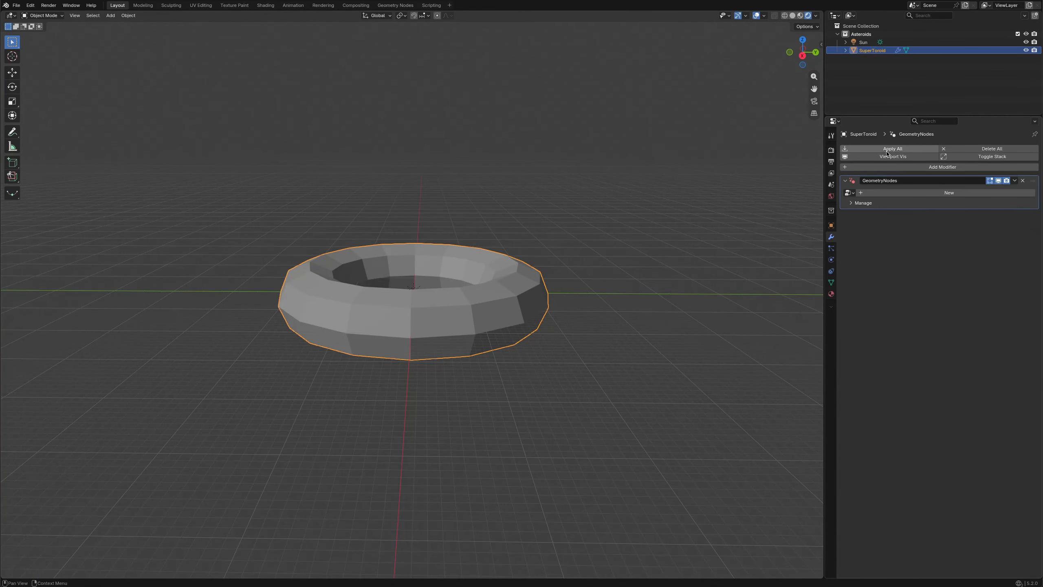
- Assign the existing Asteroids node group to the SuperToroid's modifier and open the Geometry Nodes workspace
{"action": "left_click", "coordinate": [849, 192]}
{"action": "left_click", "coordinate": [857, 205]}
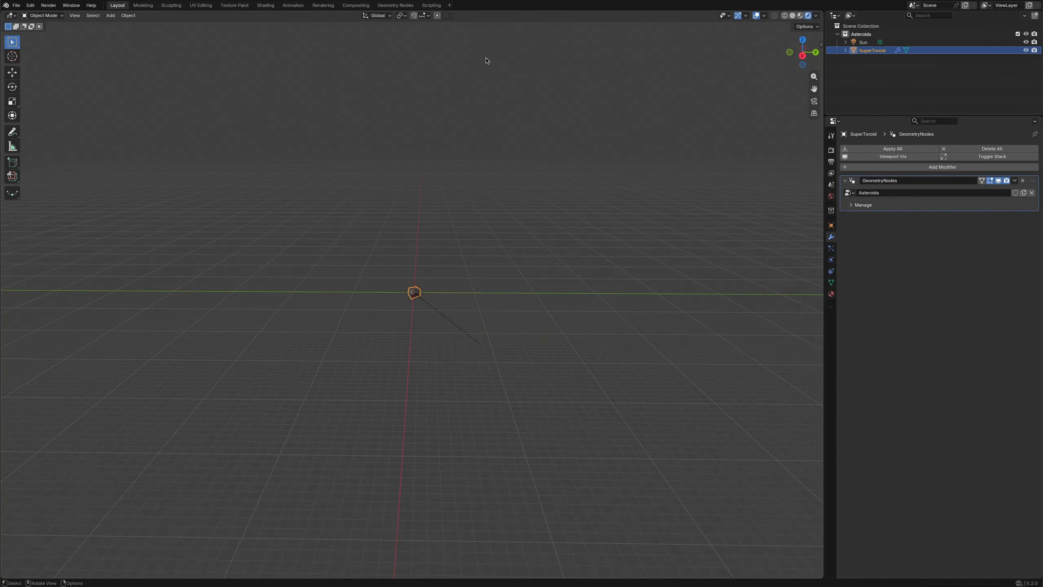
{"action": "left_click", "coordinate": [395, 5]}
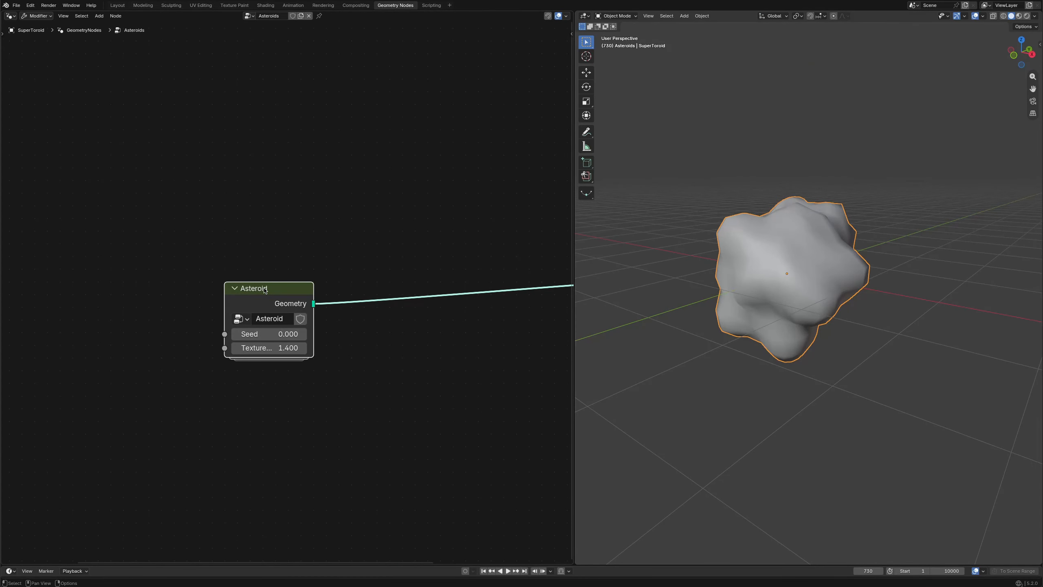
- Duplicate the Asteroid group node twice, placing one copy above and one below the original
{"action": "key", "text": "shift+d"}
{"action": "left_click", "coordinate": [266, 180]}
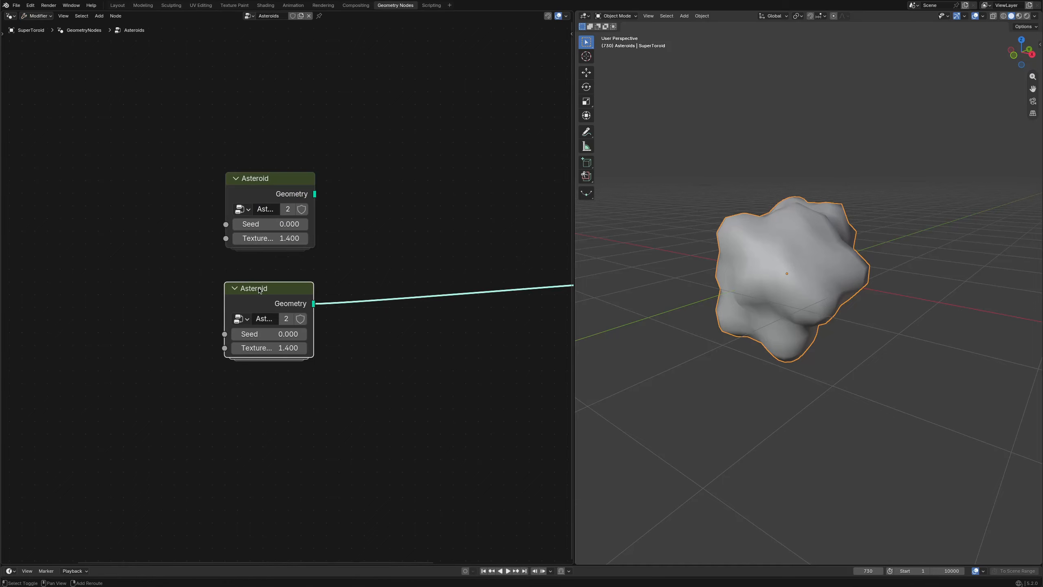
{"action": "key", "text": "shift+d"}
{"action": "left_click", "coordinate": [257, 397]}
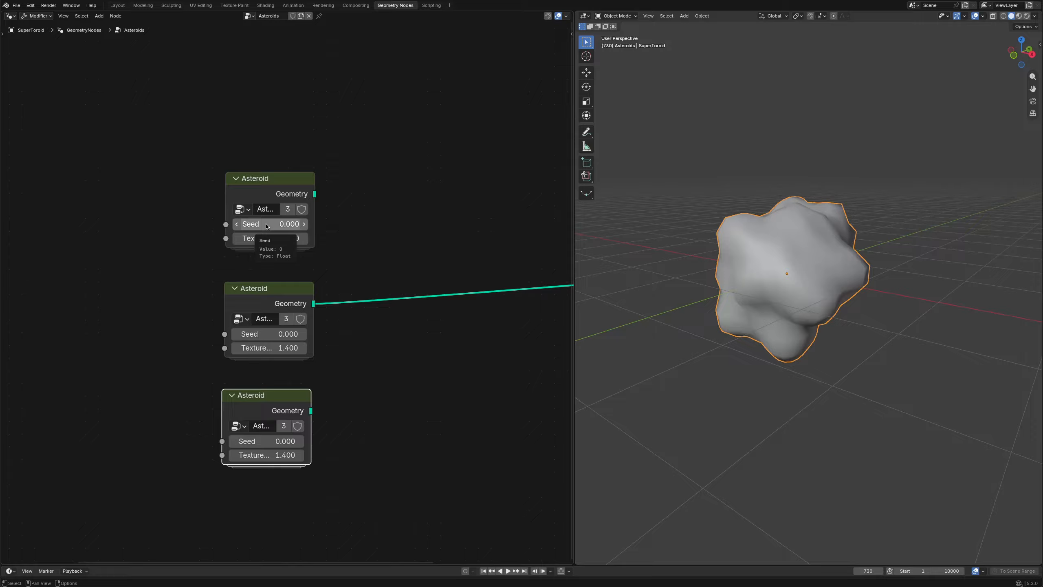
- Vary the Asteroid nodes: upper Texture value 2, middle Seed 1, lower Seed 2 and Texture value 1.8
{"action": "left_click", "coordinate": [262, 239]}
{"action": "type", "text": "2"}
{"action": "key", "text": "Return"}
{"action": "left_click", "coordinate": [263, 334]}
{"action": "type", "text": "1"}
{"action": "key", "text": "Return"}
{"action": "left_click", "coordinate": [261, 441]}
{"action": "type", "text": "2"}
{"action": "key", "text": "Return"}
{"action": "left_click", "coordinate": [263, 455]}
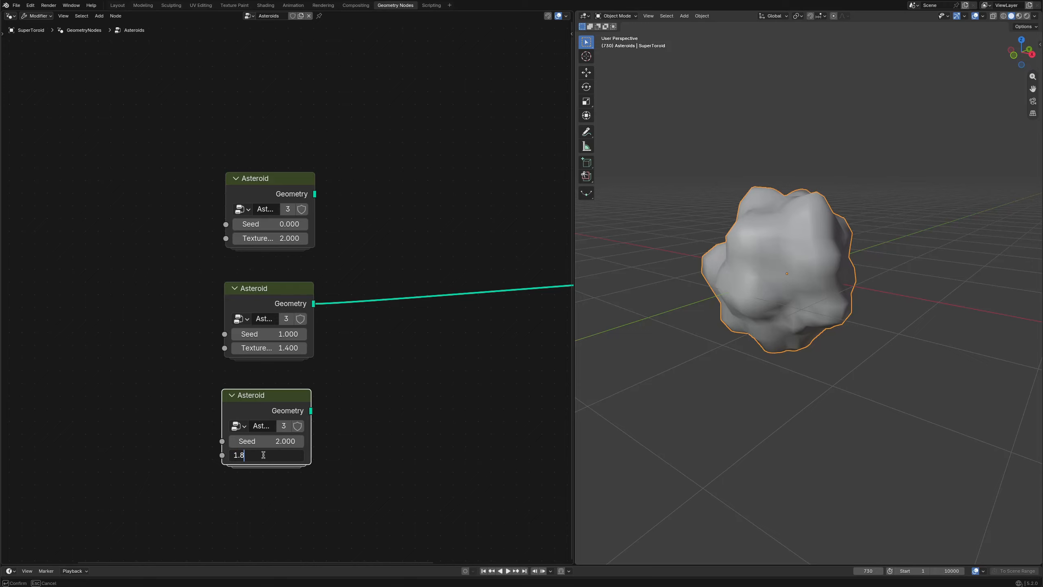
{"action": "key", "text": "Return"}
- Insert a Geometry to Instance node after the middle Asteroid node and connect the other two Asteroid outputs to it
{"action": "key", "text": "shift+a"}
{"action": "type", "text": "geometry to"}
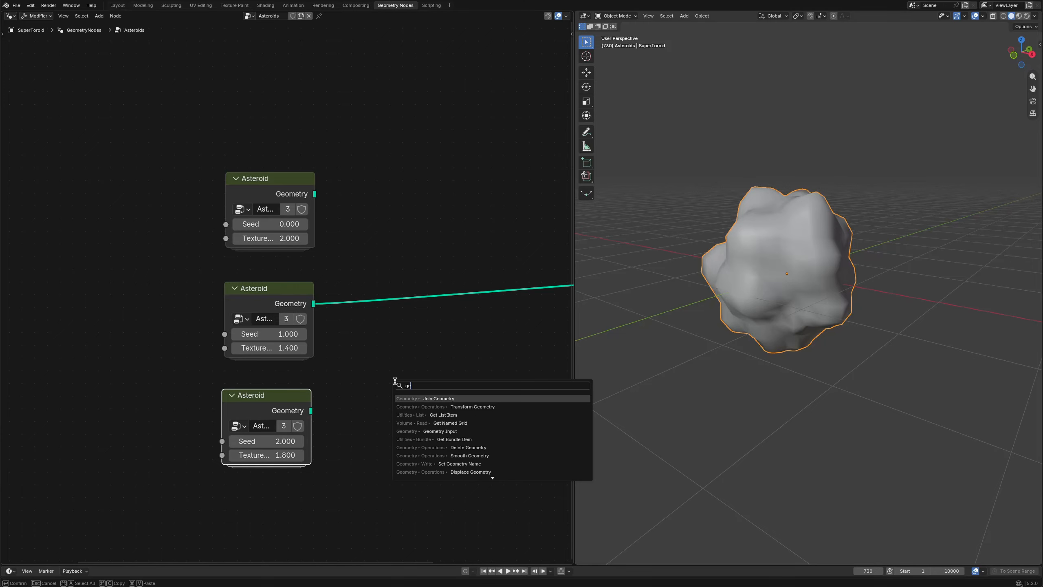
{"action": "key", "text": "Return"}
{"action": "left_click", "coordinate": [390, 274]}
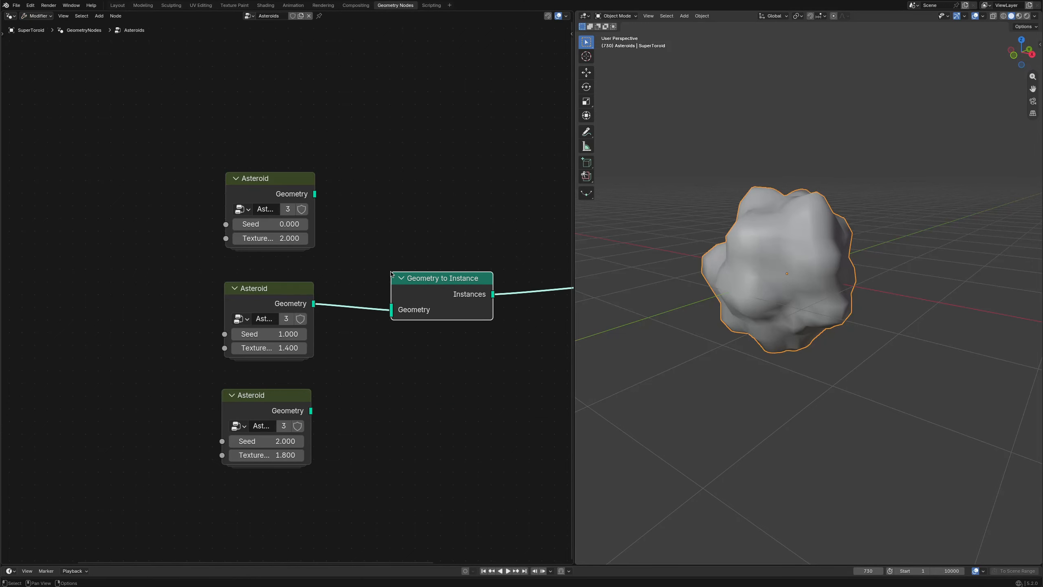
{"action": "left_click_drag", "start_coordinate": [315, 194], "coordinate": [391, 309]}
{"action": "left_click_drag", "start_coordinate": [311, 411], "coordinate": [390, 312]}
- Insert an Instance on Points node before the Group Output and route the Geometry to Instance output into its Instance input
{"action": "middle_click_drag", "start_coordinate": [502, 362], "coordinate": [333, 363]}
{"action": "key", "text": "shift+a"}
{"action": "left_click", "coordinate": [367, 367]}
{"action": "left_click", "coordinate": [386, 228]}
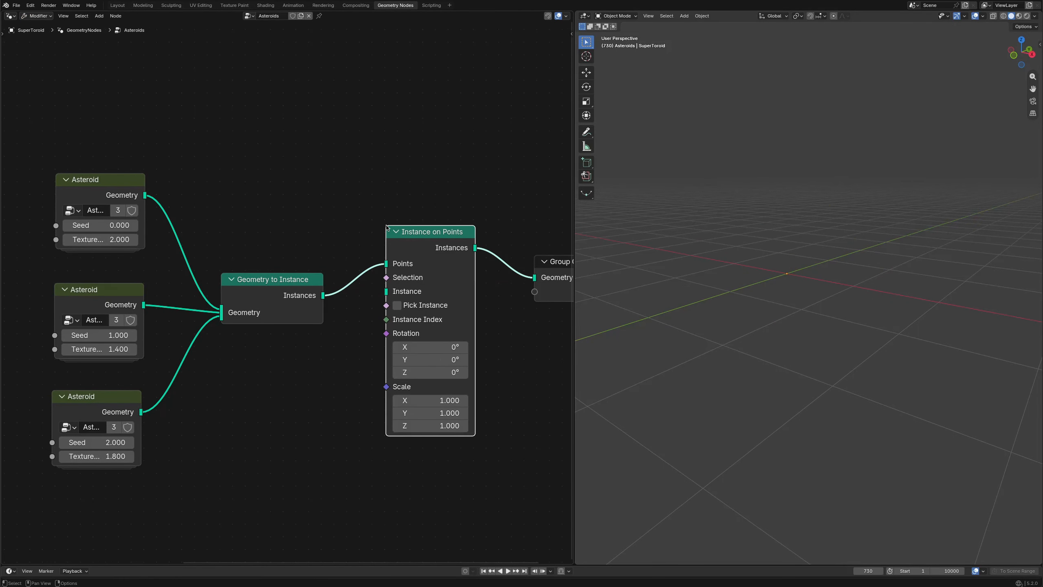
{"action": "left_click_drag", "start_coordinate": [381, 264], "coordinate": [385, 292]}
- Add a Mesh to Volume node fed by the Group Input geometry
{"action": "middle_click_drag", "start_coordinate": [181, 151], "coordinate": [441, 232]}
{"action": "scroll", "coordinate": [286, 236], "scroll_direction": "down", "scroll_amount": 2}
{"action": "left_click_drag", "start_coordinate": [151, 246], "coordinate": [279, 193]}
{"action": "type", "text": "mesh to"}
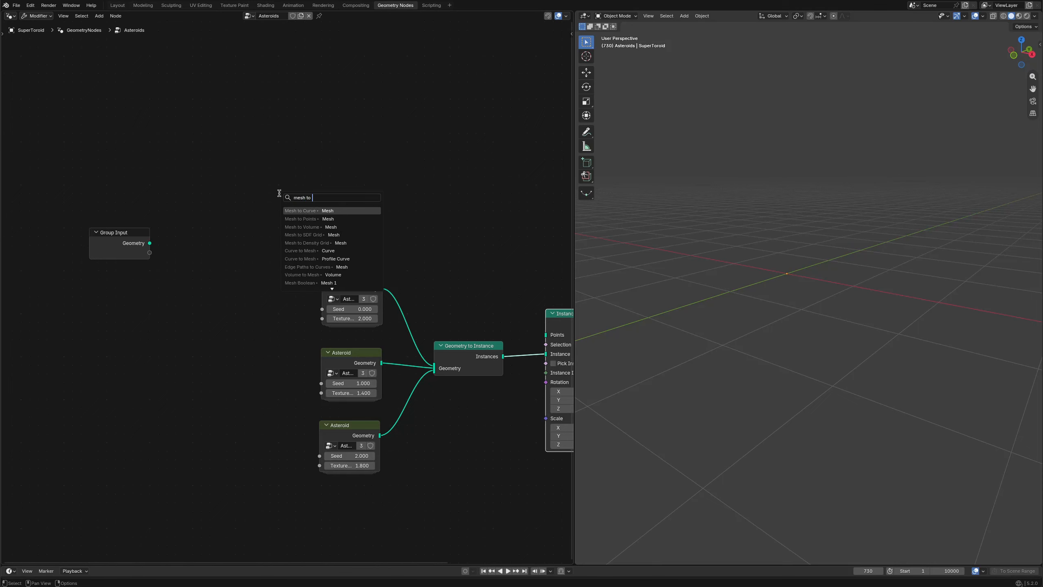
{"action": "left_click", "coordinate": [304, 227]}
{"action": "left_click", "coordinate": [304, 109]}
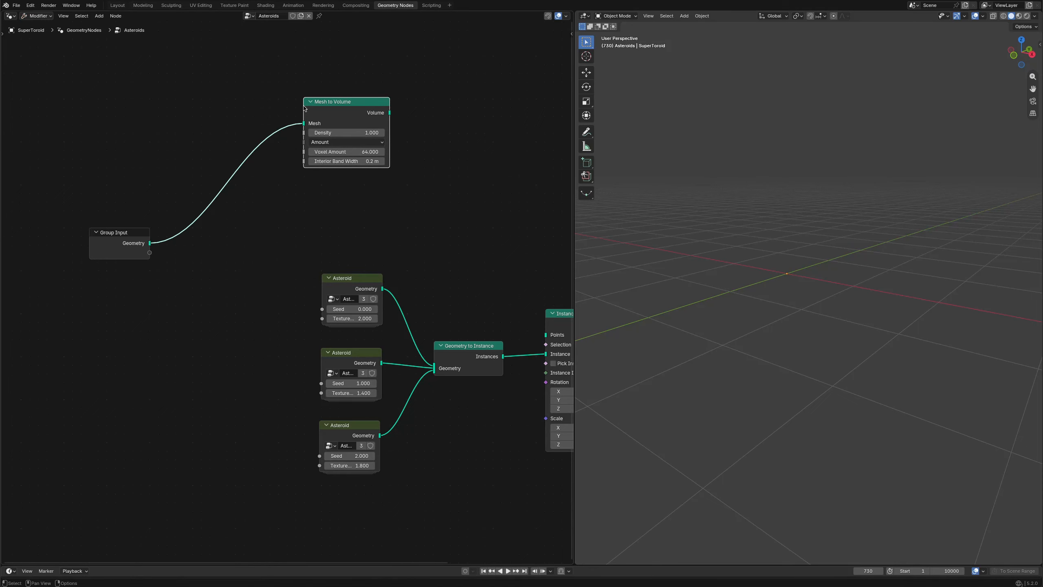
- Add a Distribute Points in Volume node after Mesh to Volume and connect its points to Instance on Points
{"action": "middle_click_drag", "start_coordinate": [409, 114], "coordinate": [331, 113]}
{"action": "left_click_drag", "start_coordinate": [311, 111], "coordinate": [406, 156]}
{"action": "type", "text": "distr"}
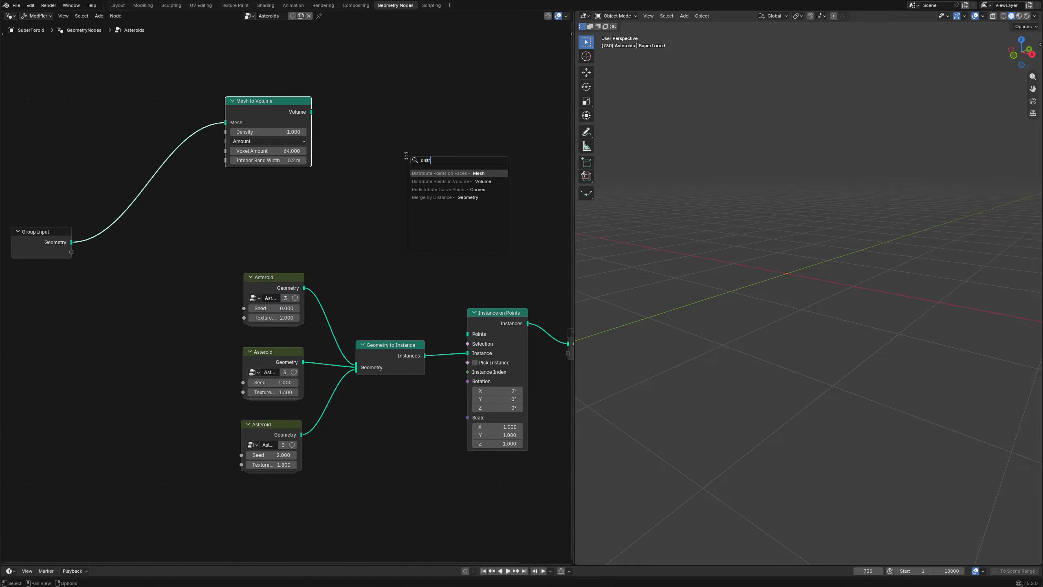
{"action": "key", "text": "Down"}
{"action": "key", "text": "Return"}
{"action": "left_click", "coordinate": [347, 151]}
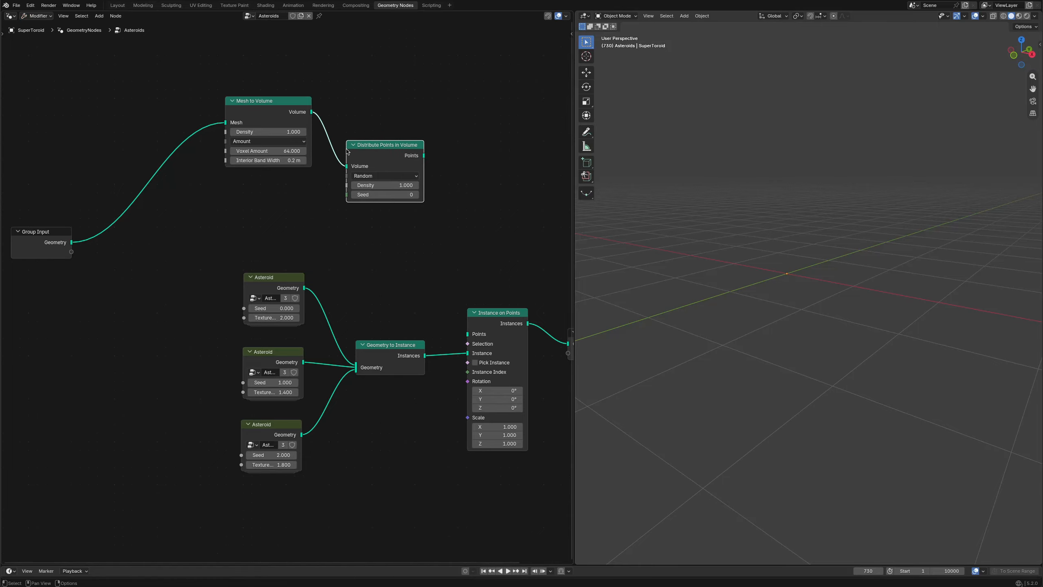
{"action": "left_click_drag", "start_coordinate": [424, 156], "coordinate": [467, 333]}
- Enable Pick Instance on Instance on Points and set the Mesh to Volume density to 0.05
{"action": "left_click", "coordinate": [475, 362]}
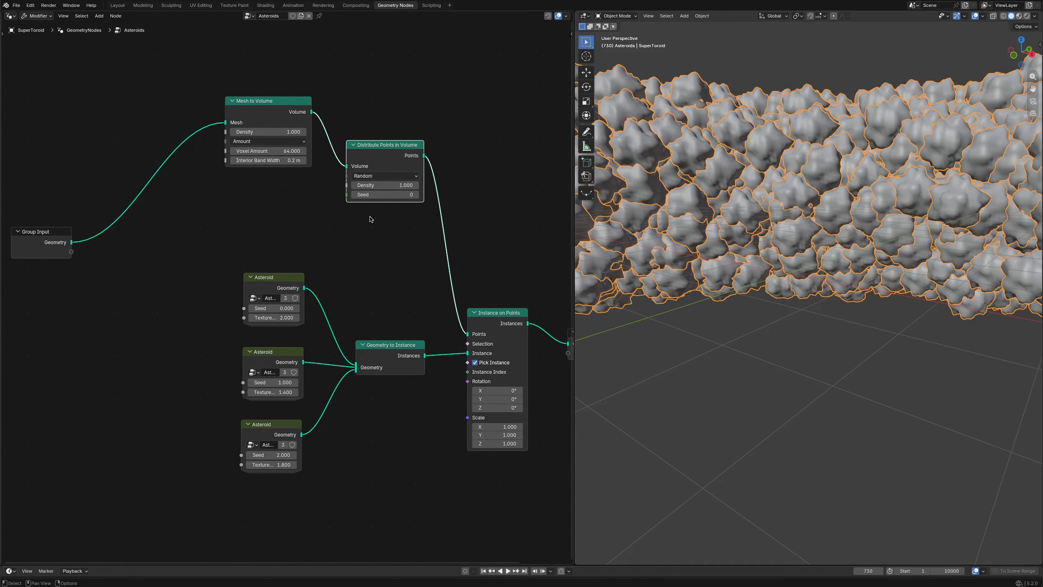
{"action": "left_click", "coordinate": [284, 131]}
{"action": "type", "text": ".05"}
{"action": "key", "text": "Return"}
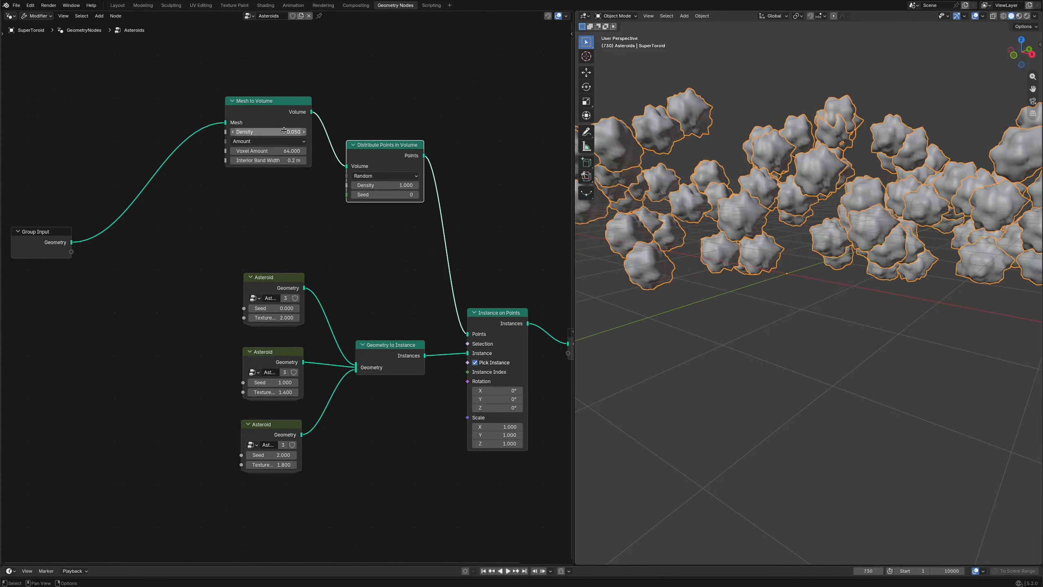
{"action": "scroll", "coordinate": [774, 239], "scroll_direction": "up", "scroll_amount": 5}
{"action": "scroll", "coordinate": [773, 239], "scroll_direction": "down", "scroll_amount": 7}
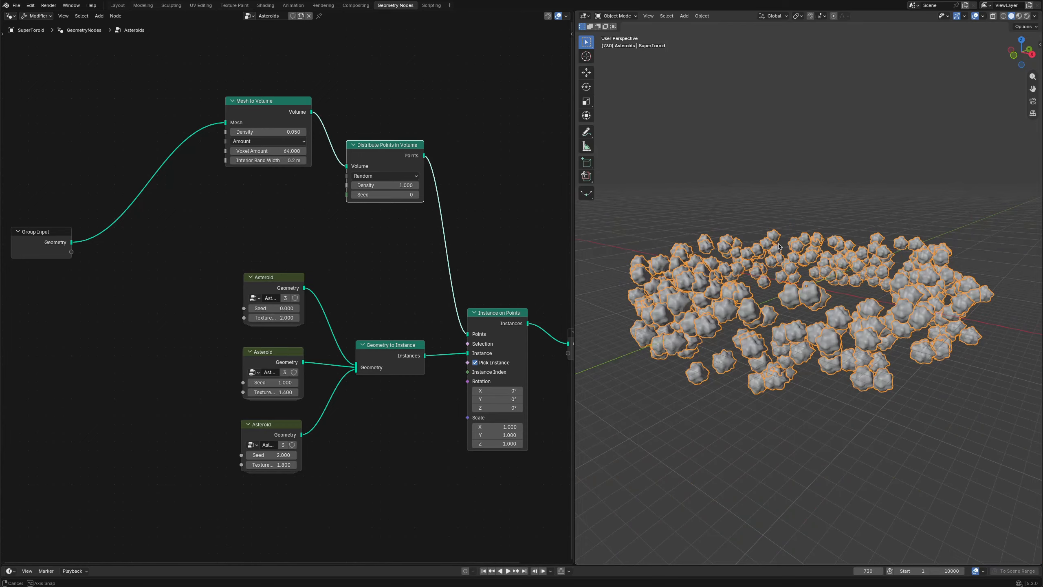
{"action": "mouse_move", "coordinate": [773, 239]}
{"action": "middle_mouse_down"}
{"action": "mouse_move", "coordinate": [775, 298]}
{"action": "mouse_move", "coordinate": [764, 299]}
{"action": "mouse_move", "coordinate": [772, 221]}
{"action": "middle_mouse_up"}
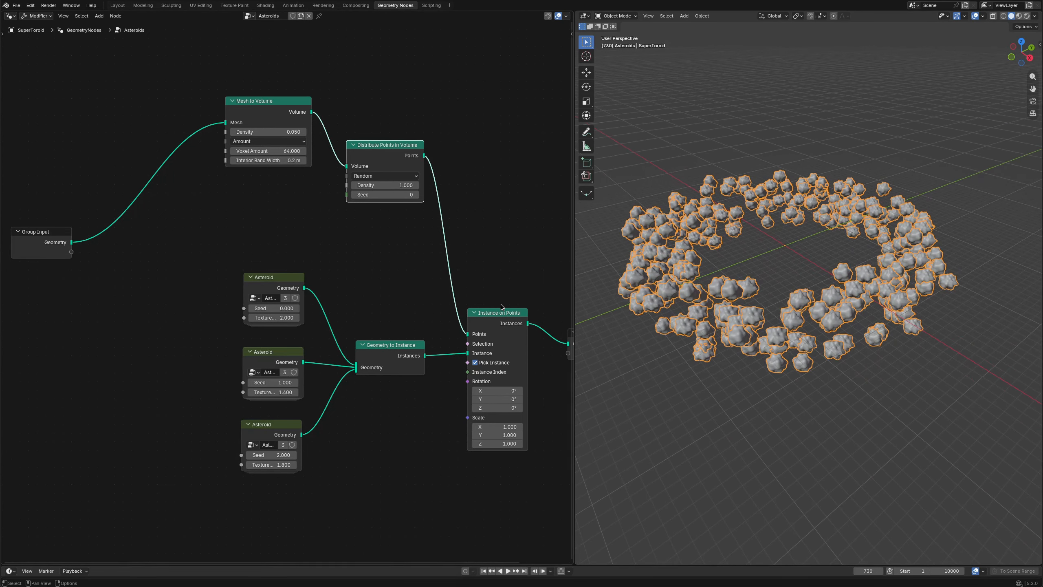
- Add a float Random Value node with Min 0.2 and Max 0.5 and connect it to the instance Scale
{"action": "middle_click_drag", "start_coordinate": [394, 448], "coordinate": [372, 249]}
{"action": "scroll", "coordinate": [369, 259], "scroll_direction": "up", "scroll_amount": 2}
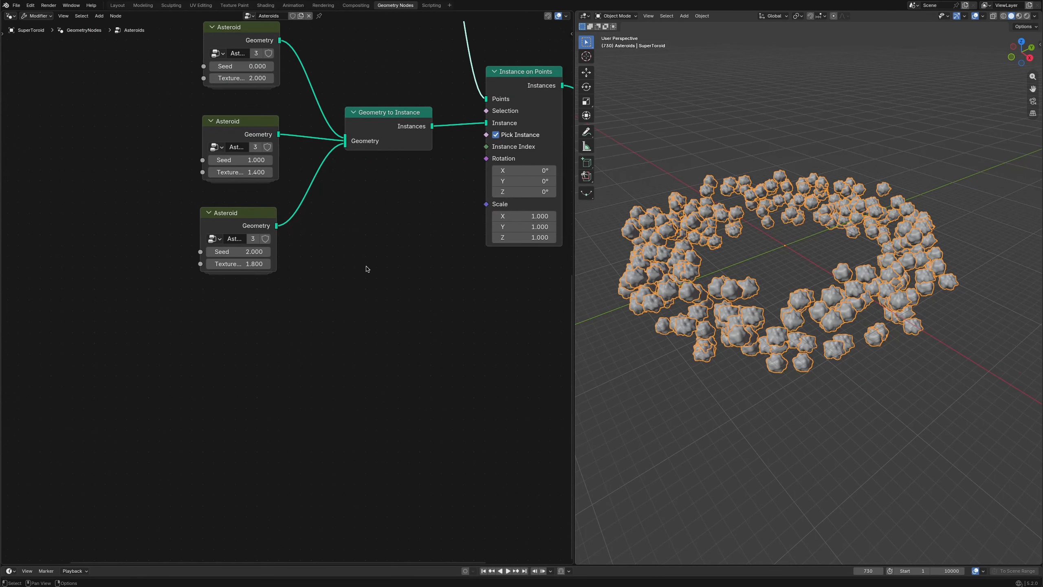
{"action": "key", "text": "shift+a"}
{"action": "type", "text": "random"}
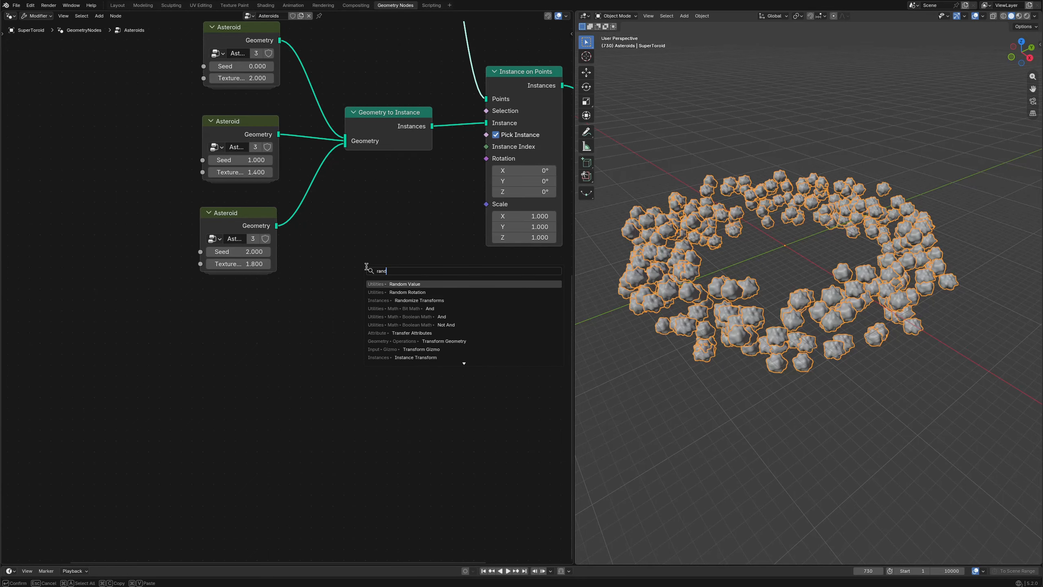
{"action": "key", "text": "Return"}
{"action": "left_click", "coordinate": [345, 373]}
{"action": "double_click", "coordinate": [362, 419]}
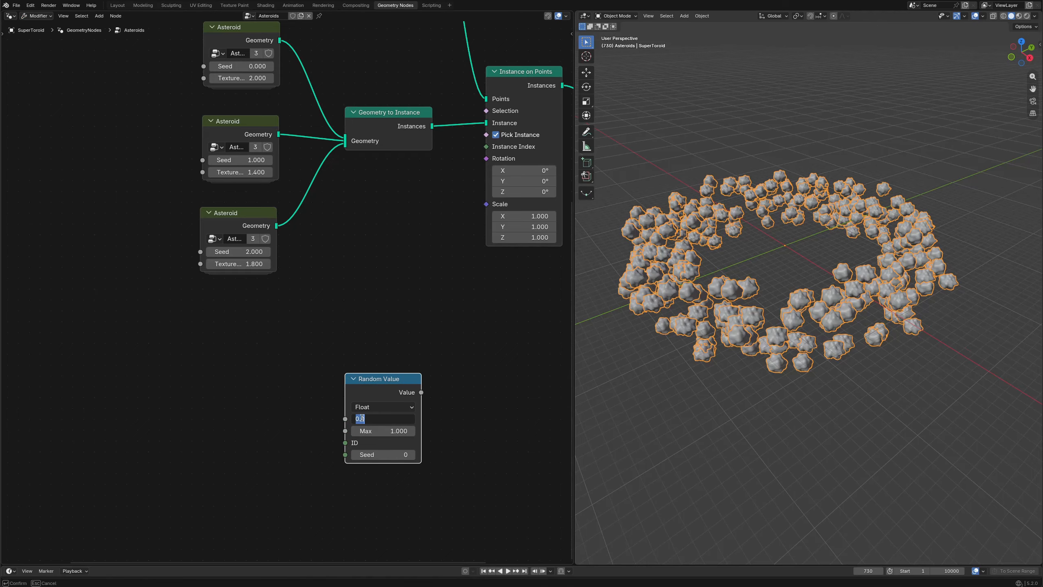
{"action": "type", "text": "0.2"}
{"action": "key", "text": "Tab"}
{"action": "type", "text": ".5"}
{"action": "key", "text": "Return"}
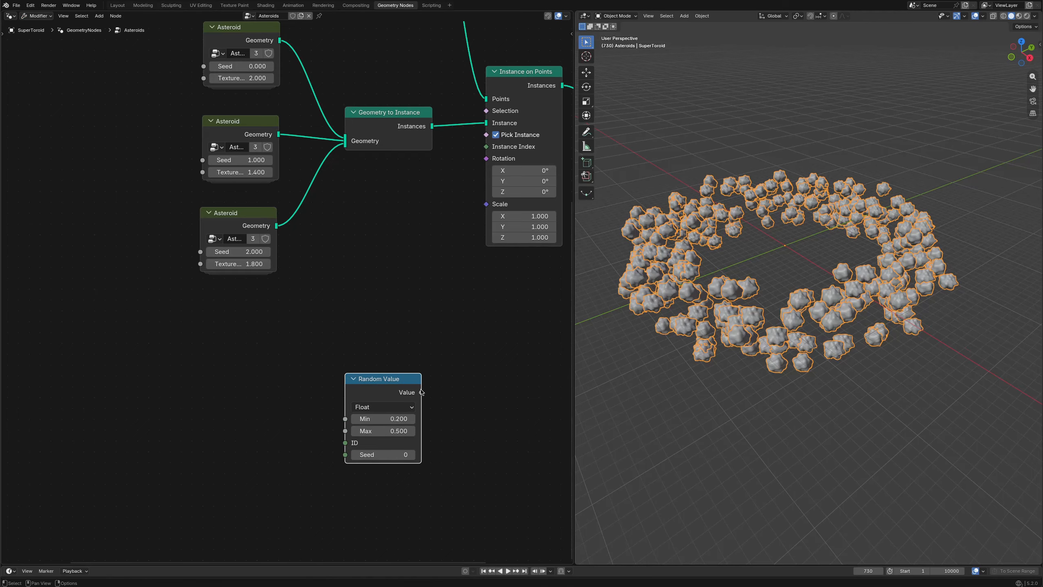
{"action": "left_click_drag", "start_coordinate": [421, 391], "coordinate": [482, 207]}
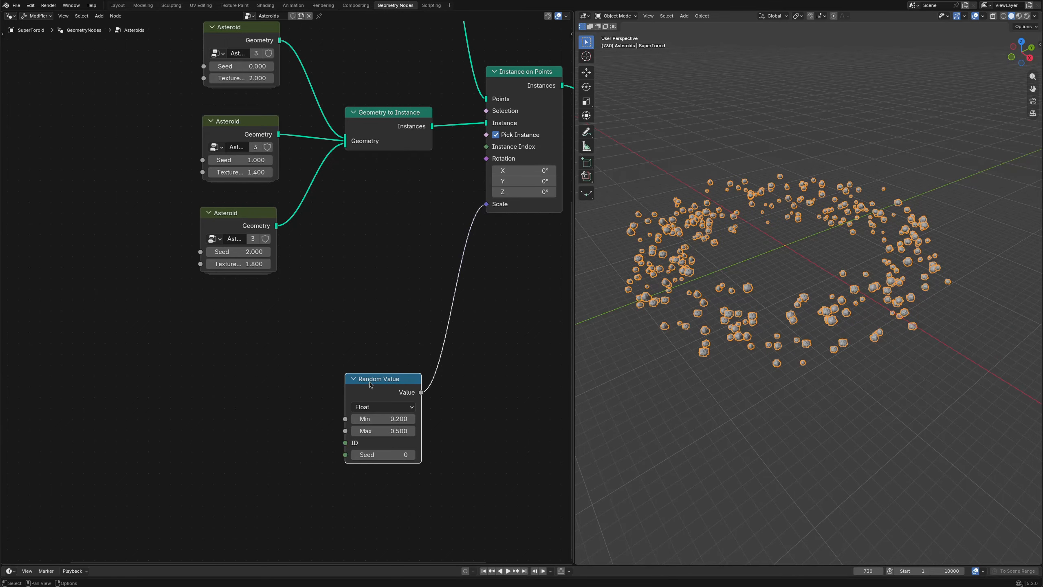
- Duplicate the Random Value node, make it a Vector with Max 6.283 on all axes, and connect it to the instance Rotation
{"action": "key", "text": "shift+d"}
{"action": "left_click", "coordinate": [224, 340]}
{"action": "left_click", "coordinate": [225, 362]}
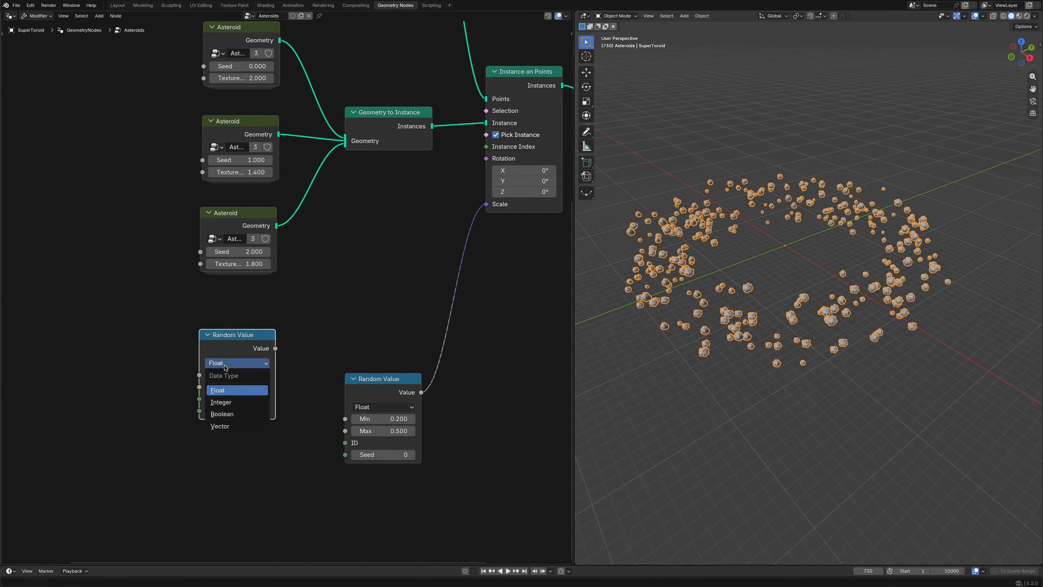
{"action": "left_click", "coordinate": [221, 426]}
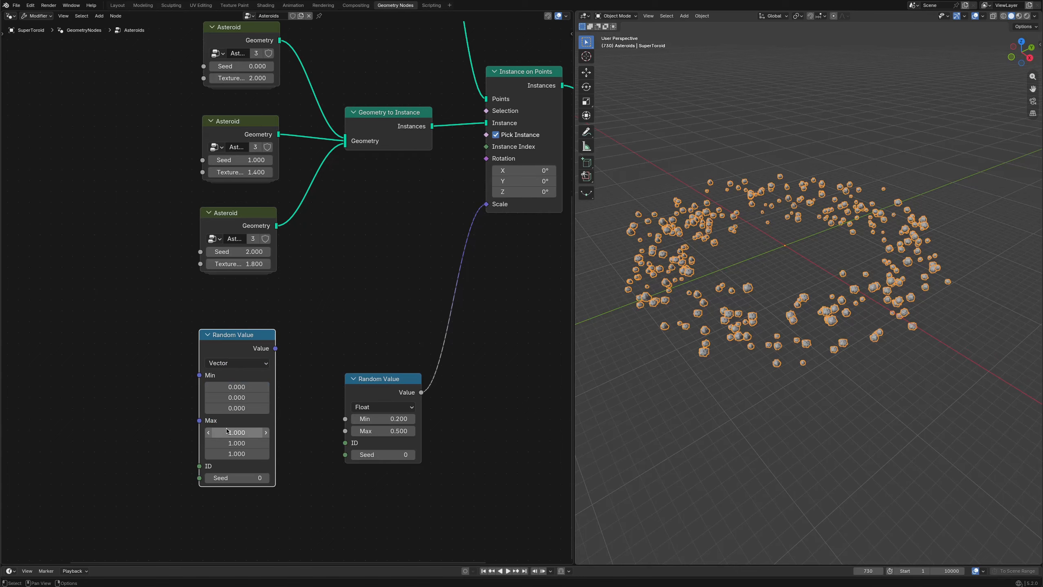
{"action": "left_click", "coordinate": [226, 429]}
{"action": "type", "text": "6.283"}
{"action": "key", "text": "Return"}
{"action": "left_click_drag", "start_coordinate": [275, 348], "coordinate": [483, 161]}
{"action": "middle_click_drag", "start_coordinate": [671, 290], "coordinate": [696, 272]}
- Return to the Layout workspace and set the SuperToroid's Y rotation to 15°
{"action": "left_click", "coordinate": [117, 5]}
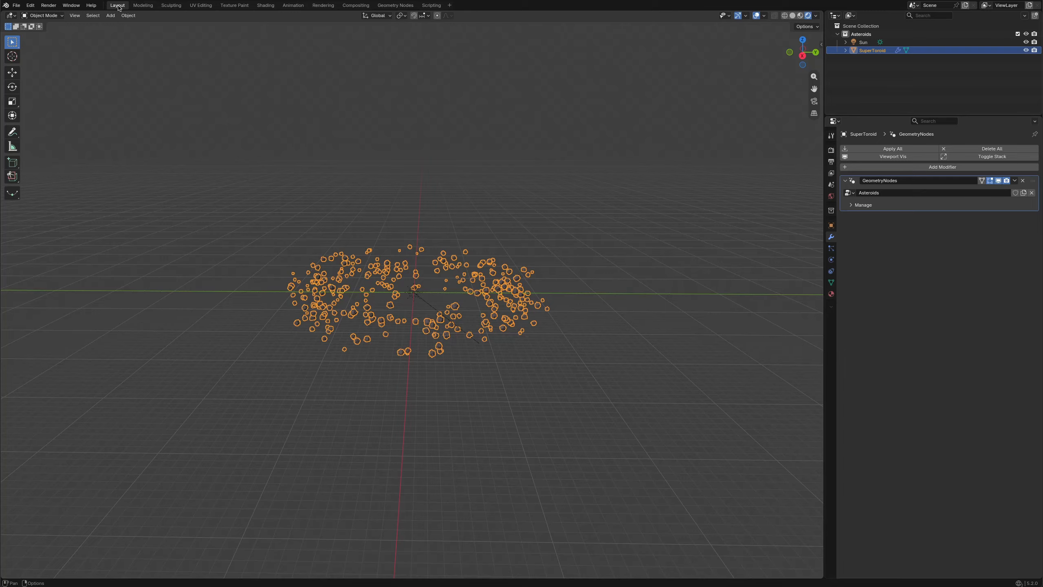
{"action": "scroll", "coordinate": [431, 276], "scroll_direction": "up", "scroll_amount": 4}
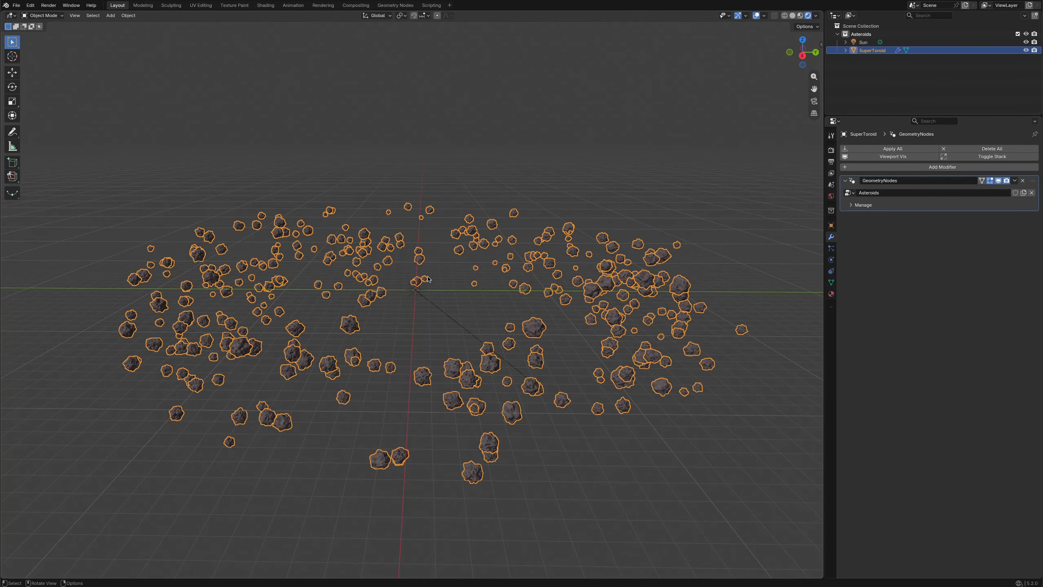
{"action": "middle_click_drag", "start_coordinate": [431, 276], "coordinate": [495, 270]}
{"action": "middle_click_drag", "start_coordinate": [570, 263], "coordinate": [470, 275], "text": "shift"}
{"action": "left_click", "coordinate": [830, 226]}
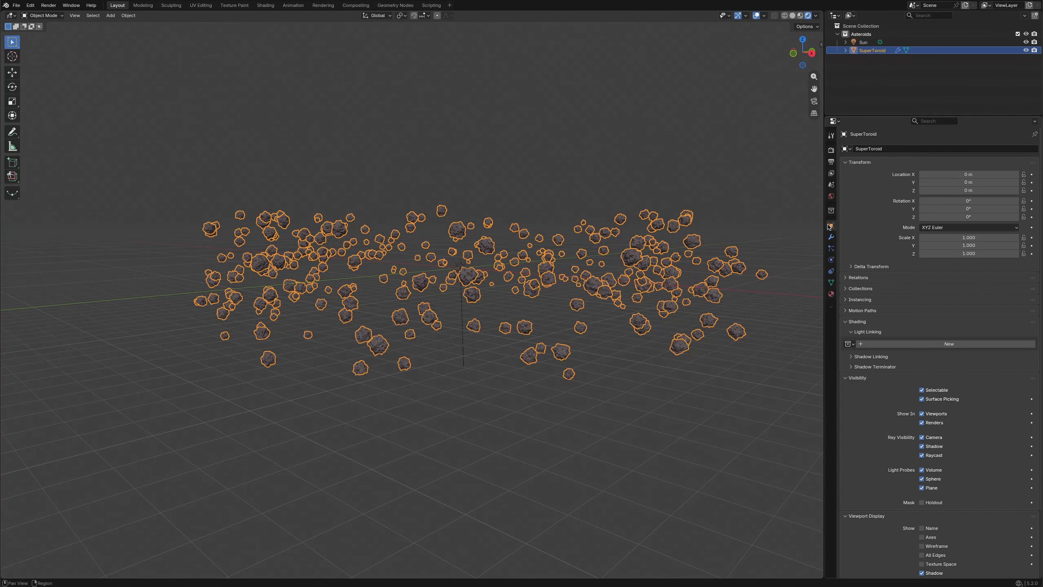
{"action": "left_click_drag", "start_coordinate": [928, 209], "coordinate": [927, 209]}
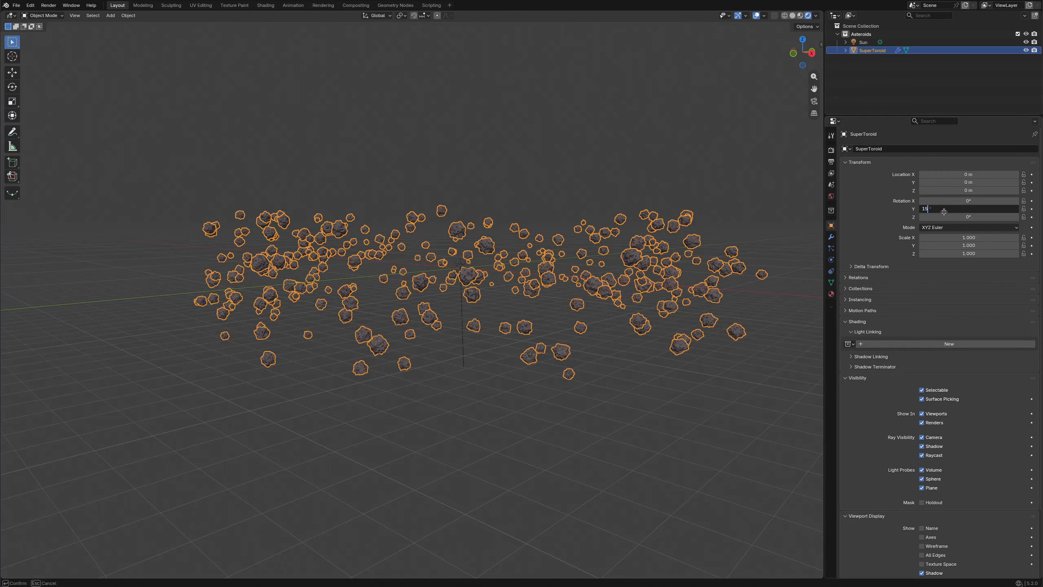
{"action": "key", "text": "Return"}
{"action": "middle_click_drag", "start_coordinate": [612, 300], "coordinate": [485, 296]}
{"action": "scroll", "coordinate": [608, 263], "scroll_direction": "up", "scroll_amount": 3}
{"action": "scroll", "coordinate": [612, 303], "scroll_direction": "down", "scroll_amount": 5}
{"action": "scroll", "coordinate": [428, 286], "scroll_direction": "down", "scroll_amount": 1}
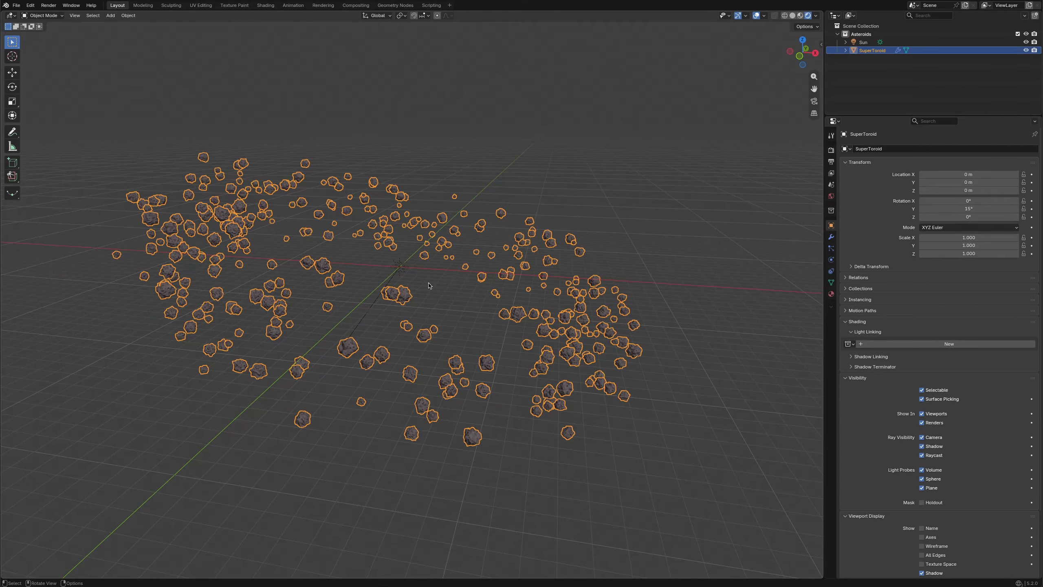
- Back in the Geometry Nodes workspace, insert a Store Named Attribute node before the Group Output with its domain set to Instance
{"action": "left_click", "coordinate": [393, 5]}
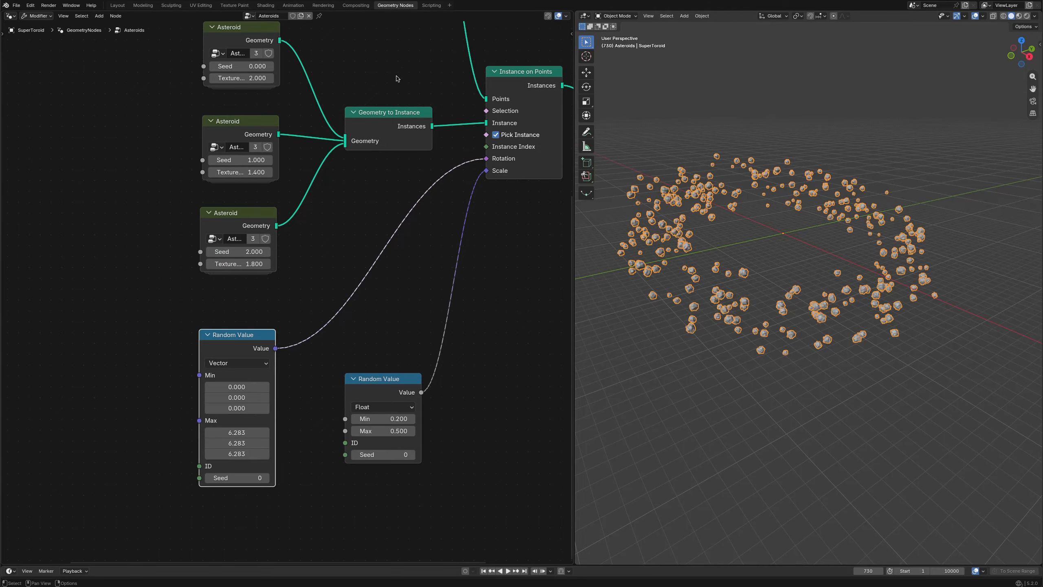
{"action": "middle_click_drag", "start_coordinate": [523, 337], "coordinate": [285, 347]}
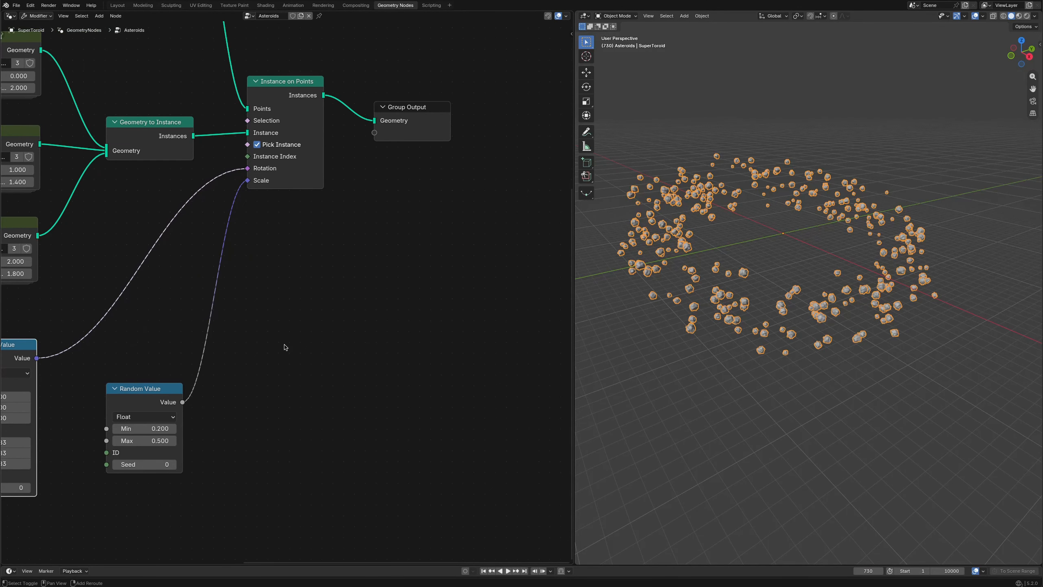
{"action": "key", "text": "shift+a"}
{"action": "type", "text": "store"}
{"action": "key", "text": "Return"}
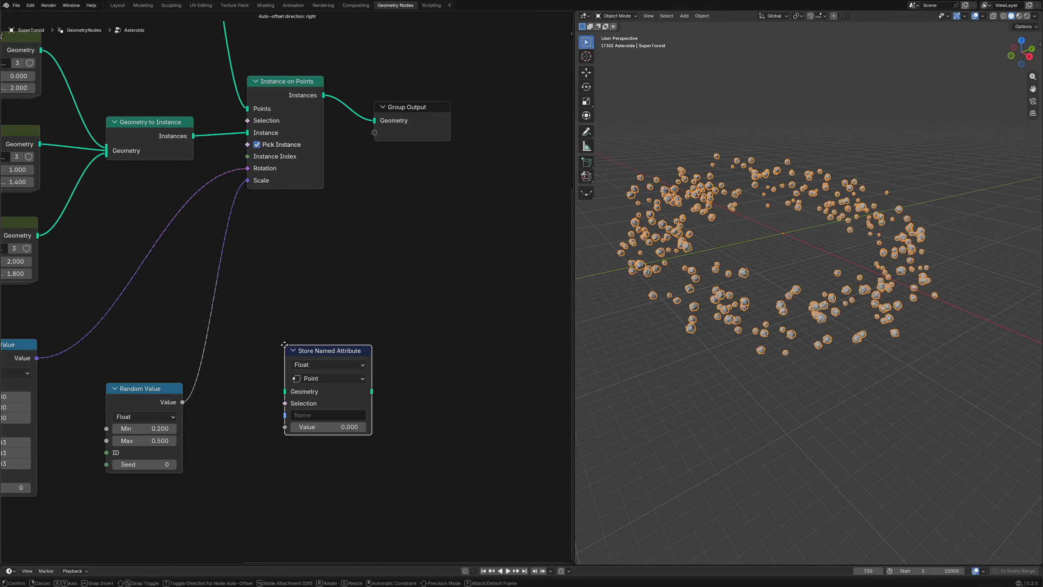
{"action": "left_click", "coordinate": [345, 89]}
{"action": "left_click", "coordinate": [369, 123]}
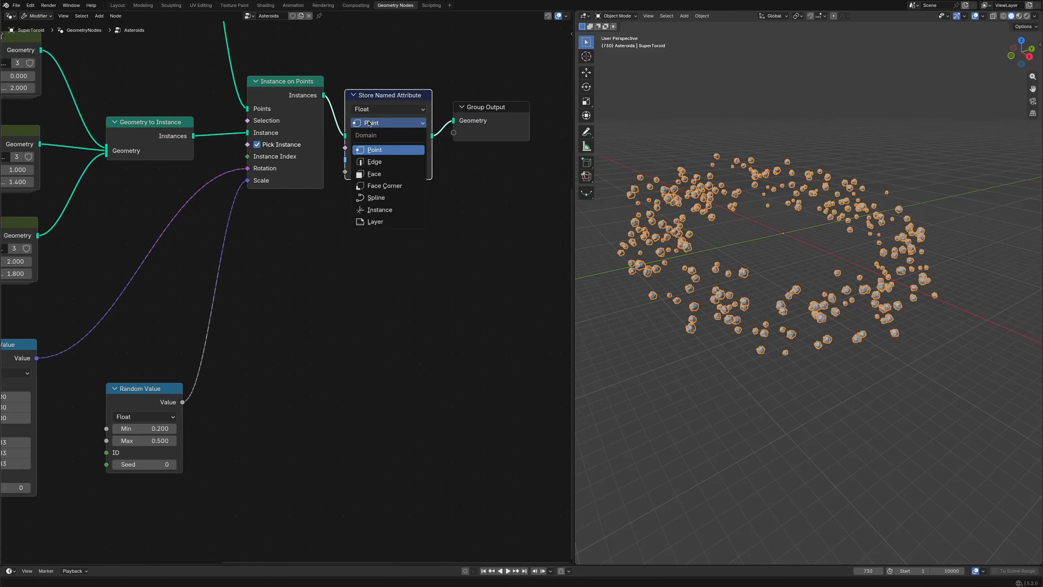
{"action": "left_click", "coordinate": [379, 209]}
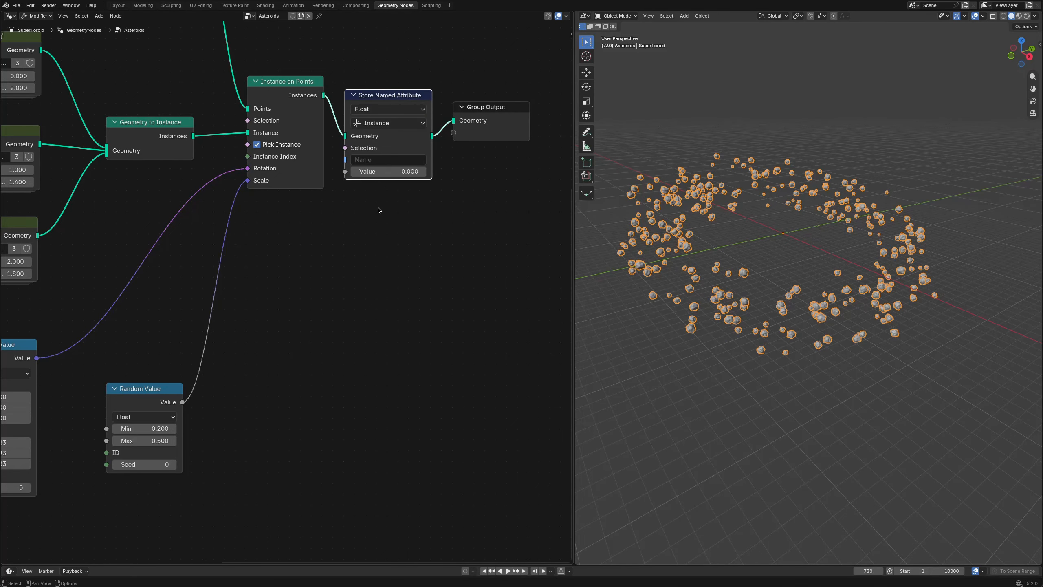
- Name the stored attribute AsteroidScale, feed it from the scale Random Value, and shift it and the Group Output away from Instance on Points
{"action": "left_click", "coordinate": [366, 161]}
{"action": "type", "text": "AsteroidScale"}
{"action": "key", "text": "Return"}
{"action": "left_click_drag", "start_coordinate": [180, 402], "coordinate": [350, 173]}
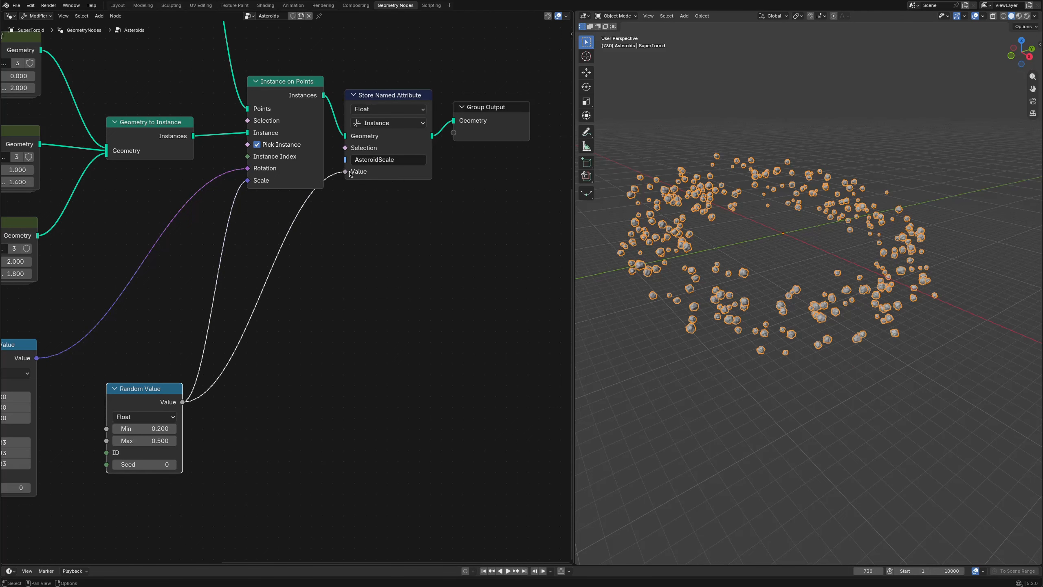
{"action": "left_click_drag", "start_coordinate": [466, 212], "coordinate": [431, 121]}
{"action": "left_click_drag", "start_coordinate": [371, 102], "coordinate": [411, 120]}
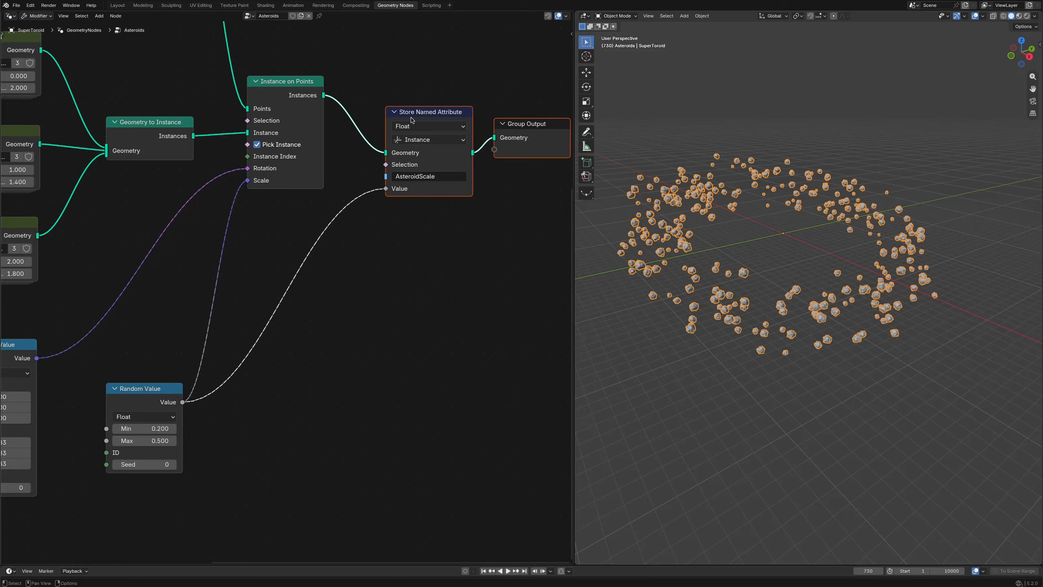
- Duplicate the AsteroidScale Store Named Attribute node and insert the copy before the Group Output
{"action": "left_click", "coordinate": [484, 258]}
{"action": "middle_click_drag", "start_coordinate": [485, 259], "coordinate": [282, 256]}
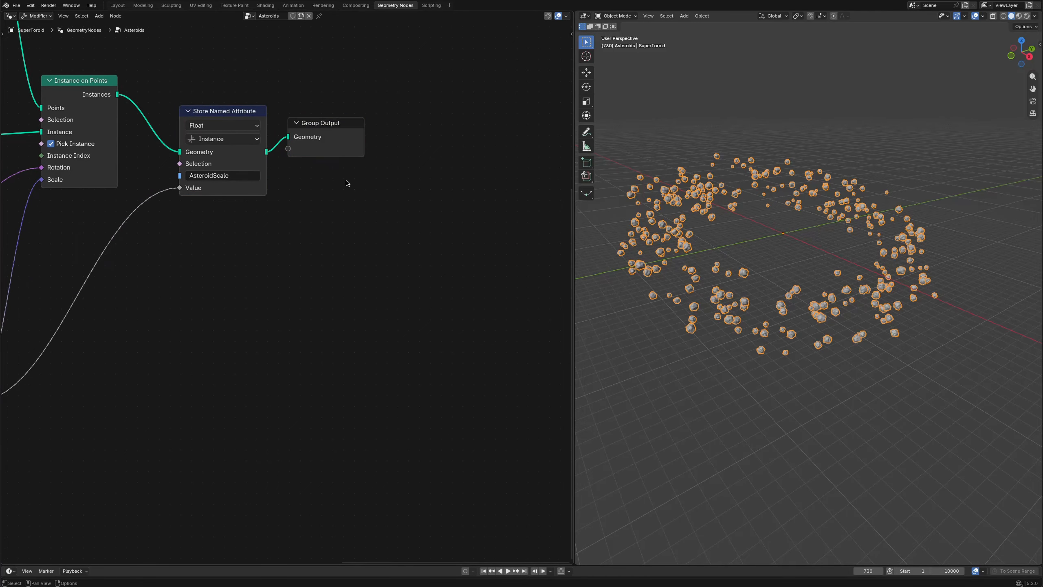
{"action": "left_click", "coordinate": [229, 111]}
{"action": "key", "text": "shift+d"}
{"action": "left_click", "coordinate": [278, 111]}
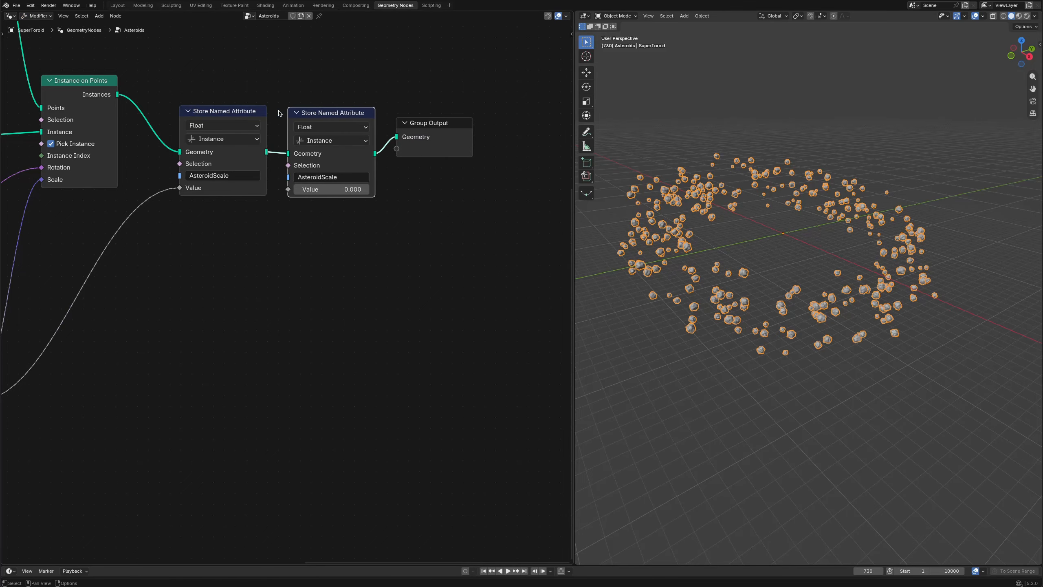
- Set the duplicated Store Named Attribute node to Vector and name its attribute TextureOffset
{"action": "left_click", "coordinate": [310, 128]}
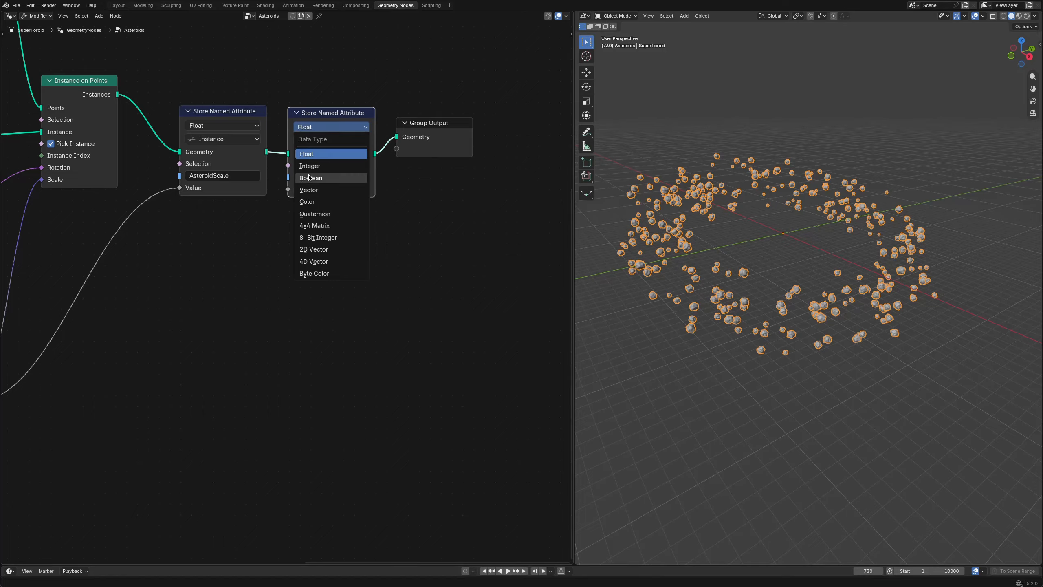
{"action": "left_click", "coordinate": [309, 189]}
{"action": "left_click", "coordinate": [347, 177]}
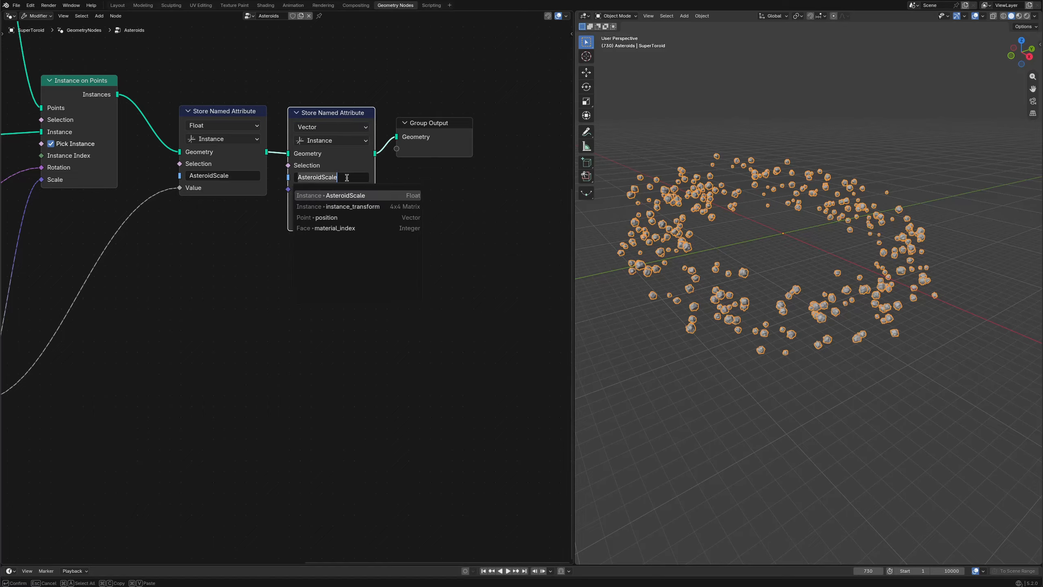
{"action": "type", "text": "TextureOffset"}
{"action": "key", "text": "Return"}
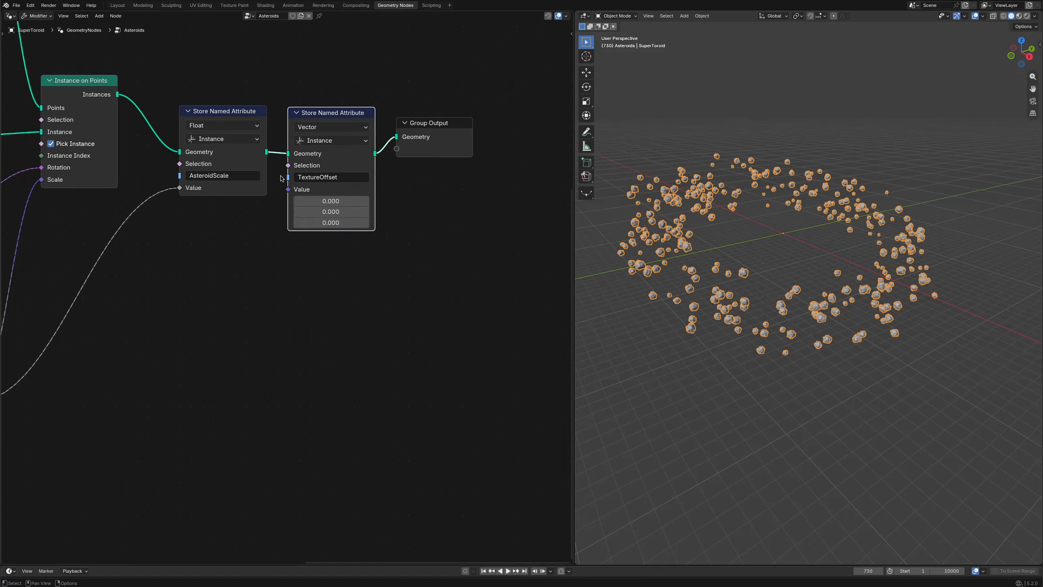
- Add a Random Value node below the Store Named Attribute nodes and set its data type to Vector
{"action": "middle_click_drag", "start_coordinate": [271, 264], "coordinate": [285, 240]}
{"action": "key", "text": "shift+a"}
{"action": "type", "text": "r"}
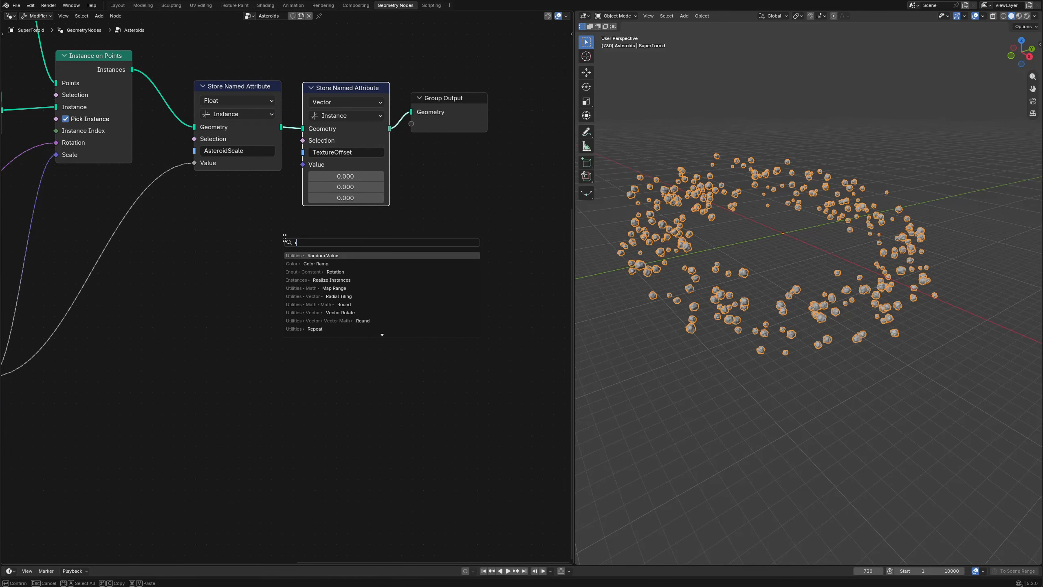
{"action": "type", "text": "ando"}
{"action": "key", "text": "Return"}
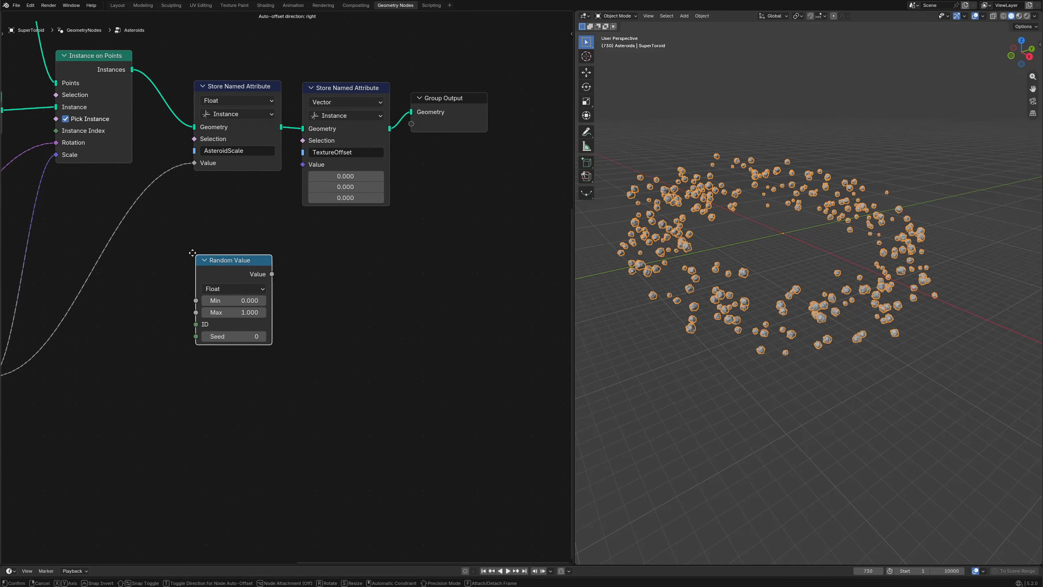
{"action": "left_click", "coordinate": [194, 201]}
{"action": "left_click", "coordinate": [212, 234]}
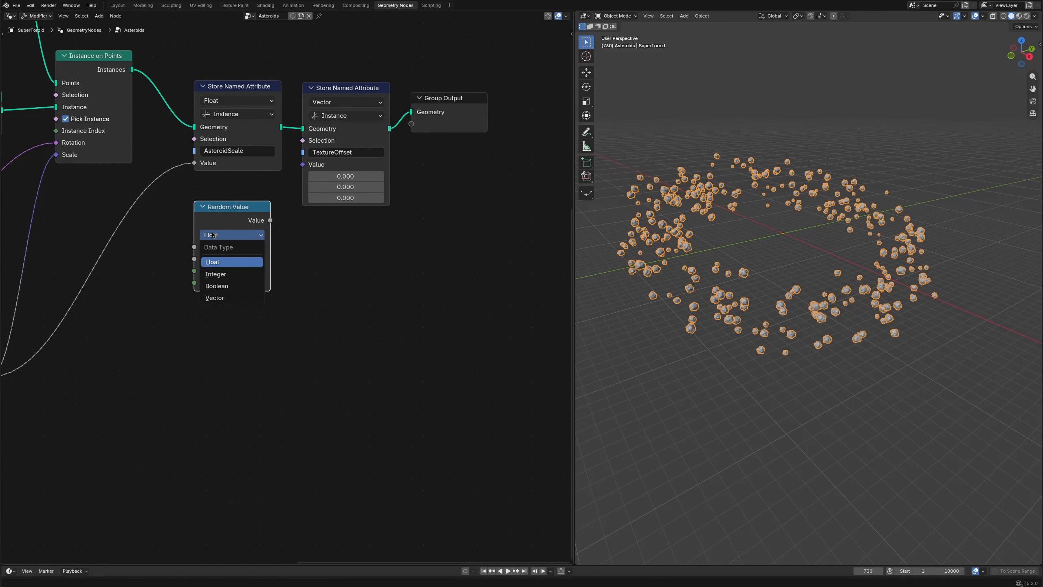
{"action": "left_click", "coordinate": [215, 297]}
- Set the new Random Value's Min to -1000 and Max to 1000 on all axes, and feed it into the TextureOffset value
{"action": "left_click", "coordinate": [227, 259]}
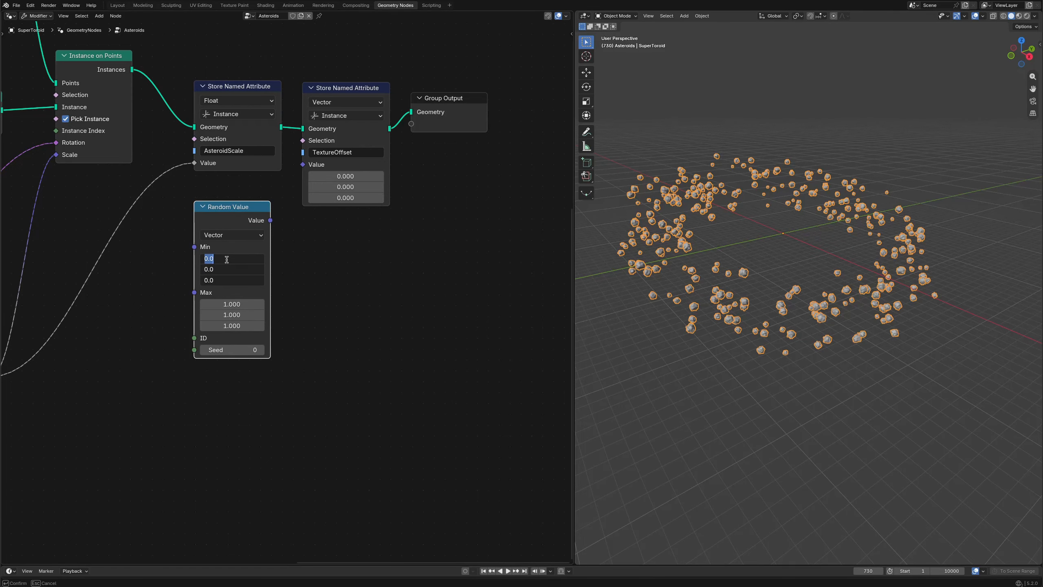
{"action": "key", "text": "Return"}
{"action": "left_click_drag", "start_coordinate": [226, 304], "coordinate": [227, 325]}
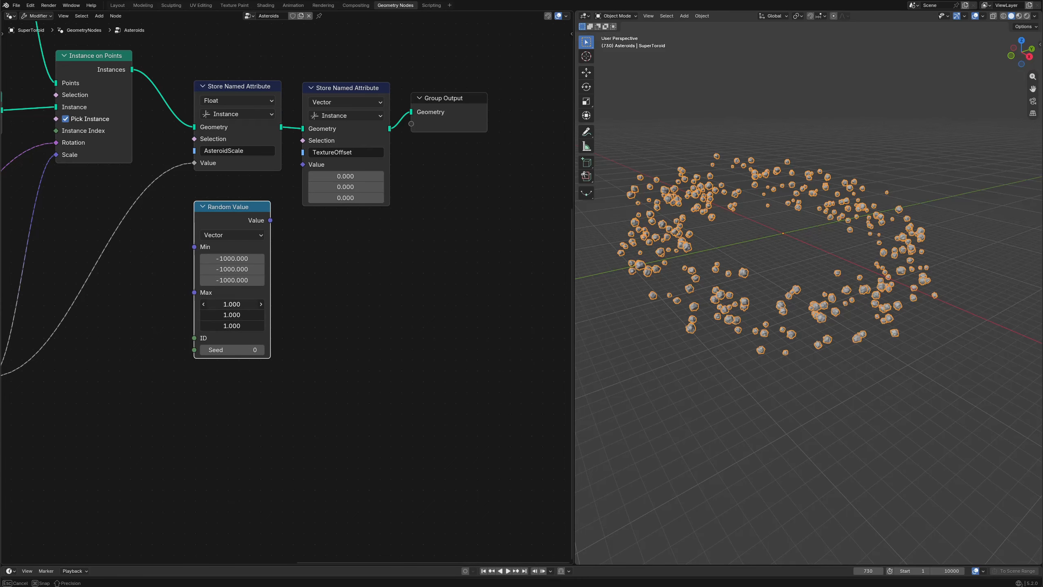
{"action": "key", "text": "Return"}
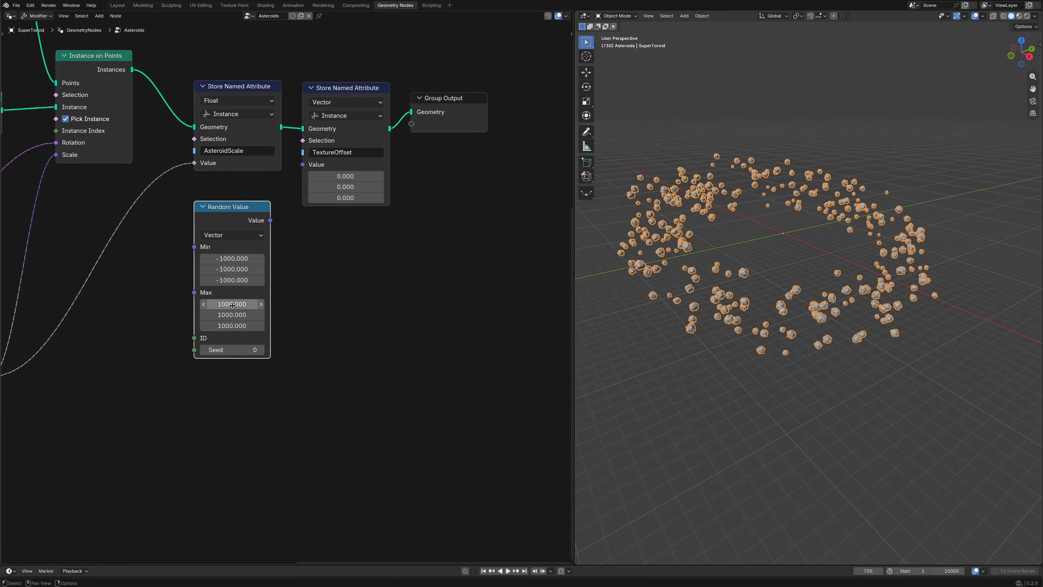
{"action": "left_click_drag", "start_coordinate": [298, 172], "coordinate": [298, 172]}
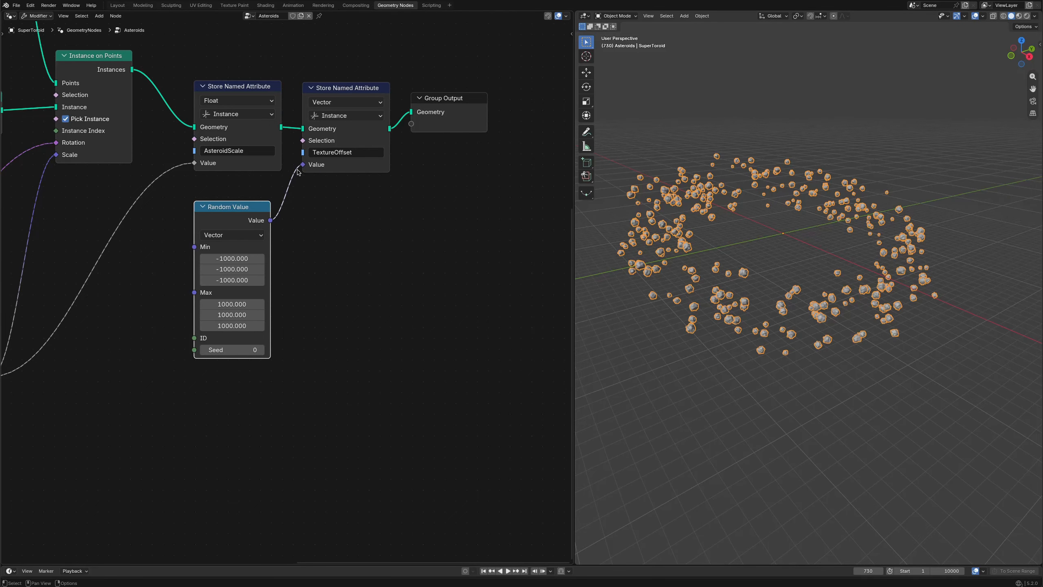
- Switch to the Shading workspace and assign the Asteroid material to the SuperToroid
{"action": "left_click", "coordinate": [265, 5]}
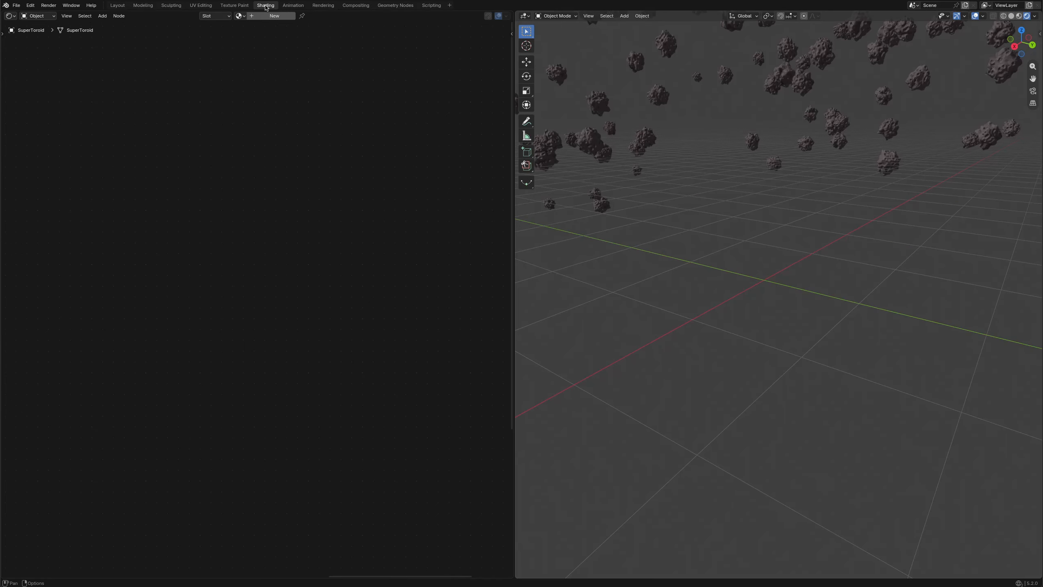
{"action": "left_click", "coordinate": [242, 17]}
{"action": "left_click", "coordinate": [253, 28]}
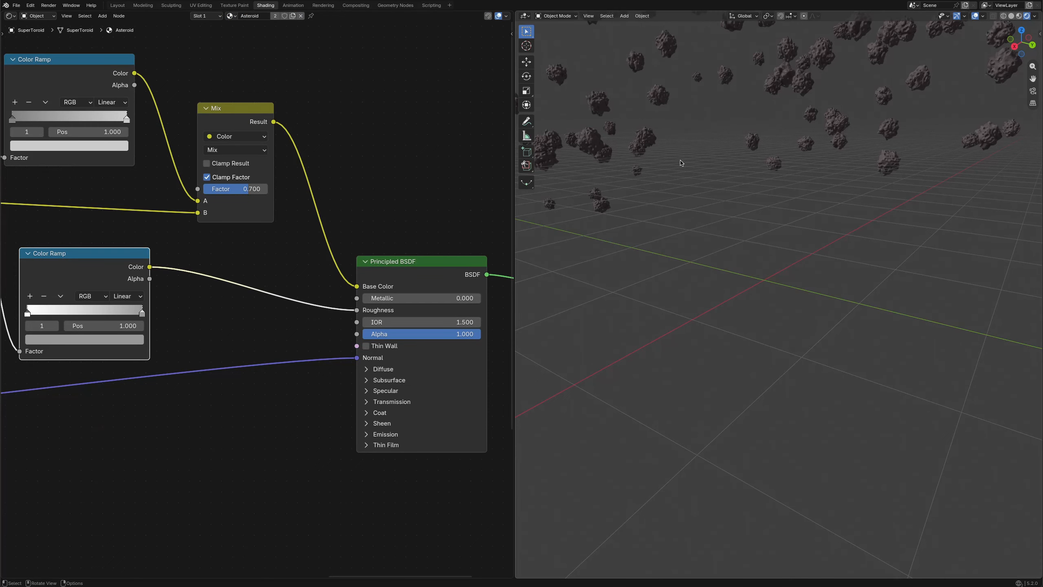
{"action": "middle_click_drag", "start_coordinate": [680, 163], "coordinate": [734, 141]}
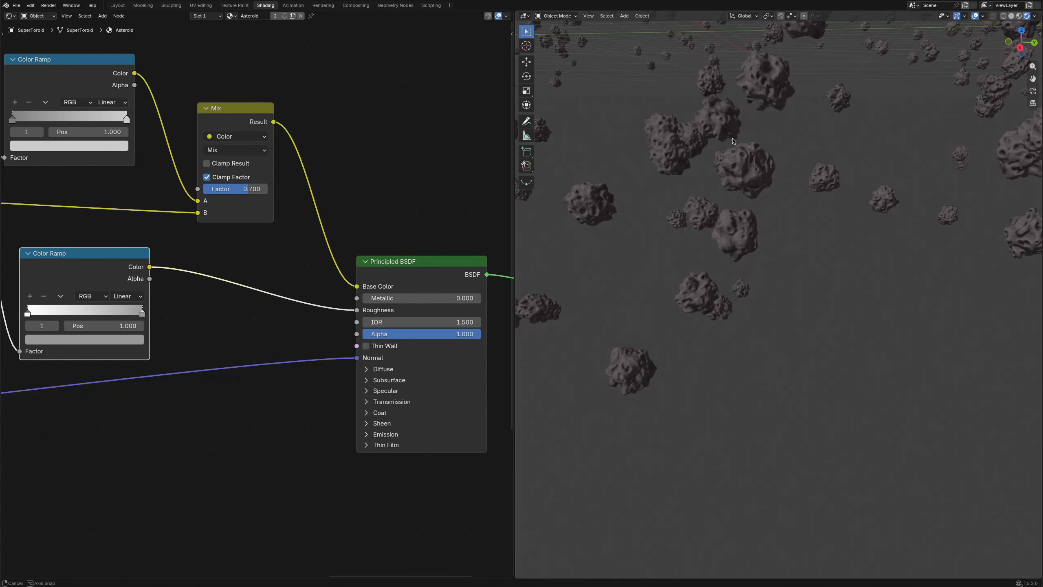
- Raise the Texture Coordinate node and add an Attribute node beneath it, beside the Mapping node
{"action": "scroll", "coordinate": [86, 322], "scroll_direction": "down", "scroll_amount": 5}
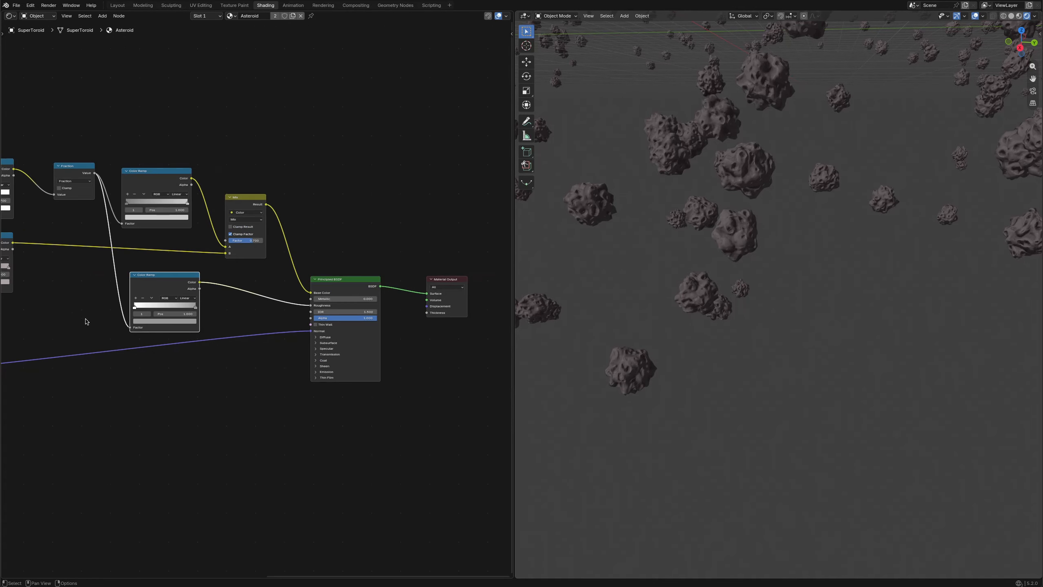
{"action": "middle_click_drag", "start_coordinate": [73, 312], "coordinate": [370, 207]}
{"action": "scroll", "coordinate": [320, 327], "scroll_direction": "up", "scroll_amount": 5}
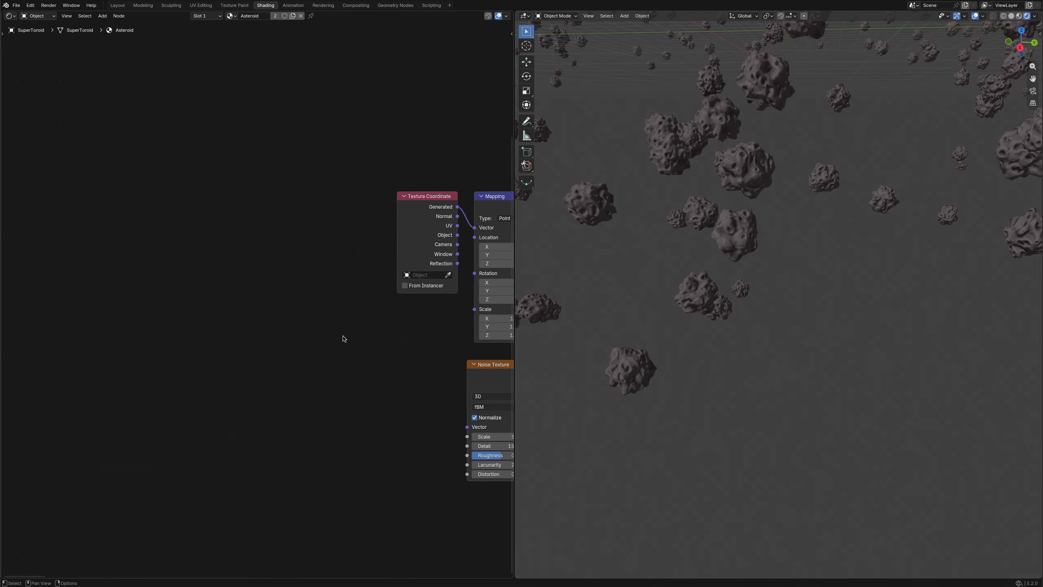
{"action": "middle_click_drag", "start_coordinate": [387, 325], "coordinate": [247, 272]}
{"action": "left_click_drag", "start_coordinate": [277, 157], "coordinate": [275, 95]}
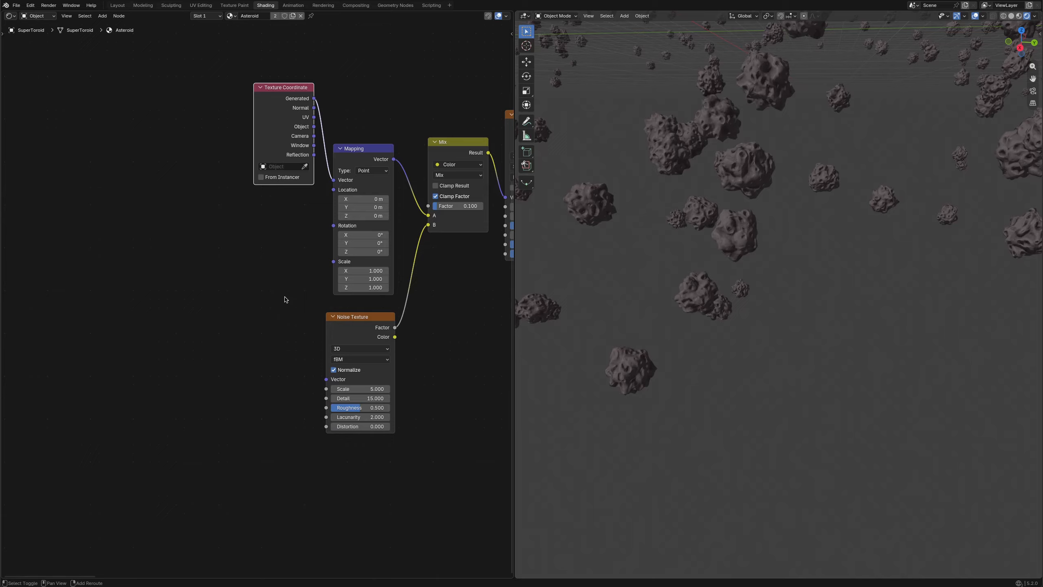
{"action": "key", "text": "shift+a"}
{"action": "type", "text": "attr"}
{"action": "key", "text": "Return"}
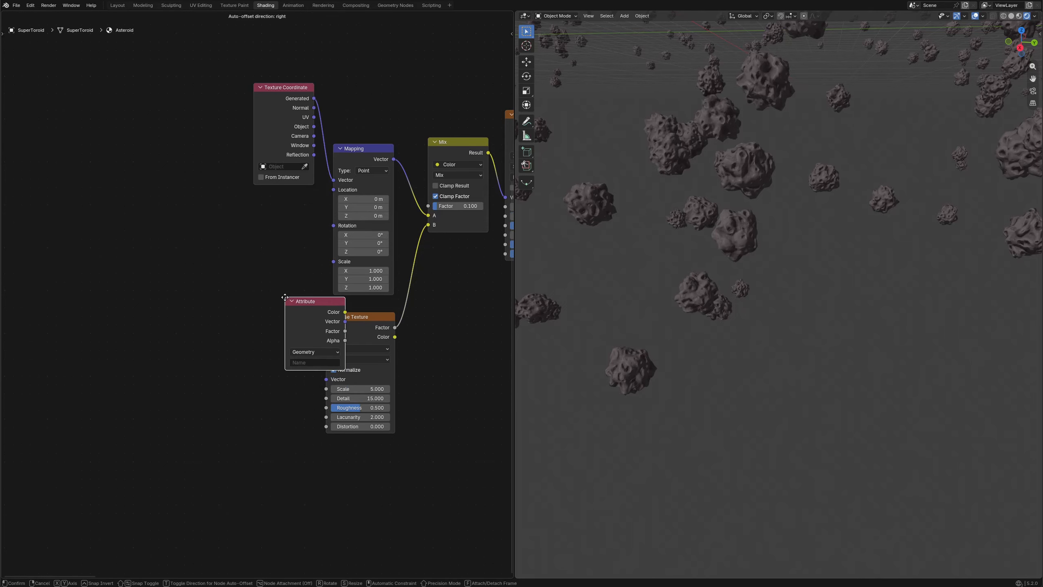
{"action": "left_click", "coordinate": [252, 205]}
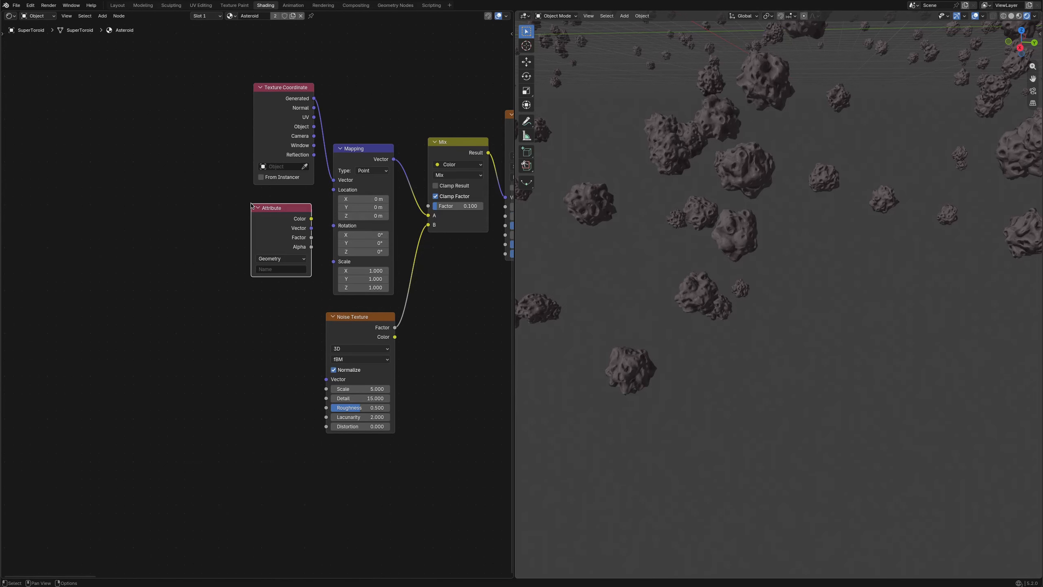
- Set the Attribute node to Instancer with the name TextureOffset and connect its Factor to the Mapping Location
{"action": "left_click", "coordinate": [273, 259]}
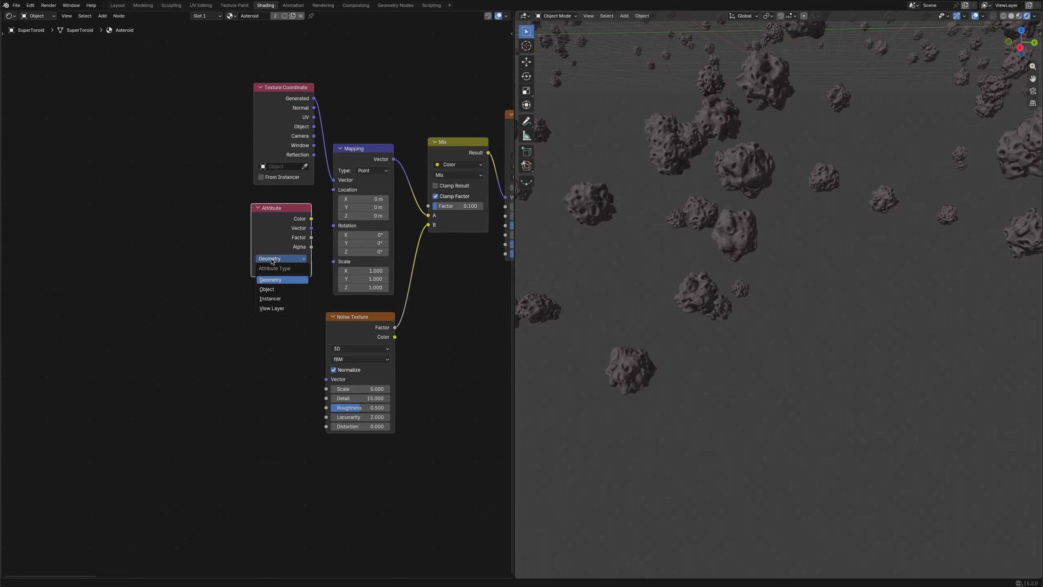
{"action": "left_click", "coordinate": [274, 299]}
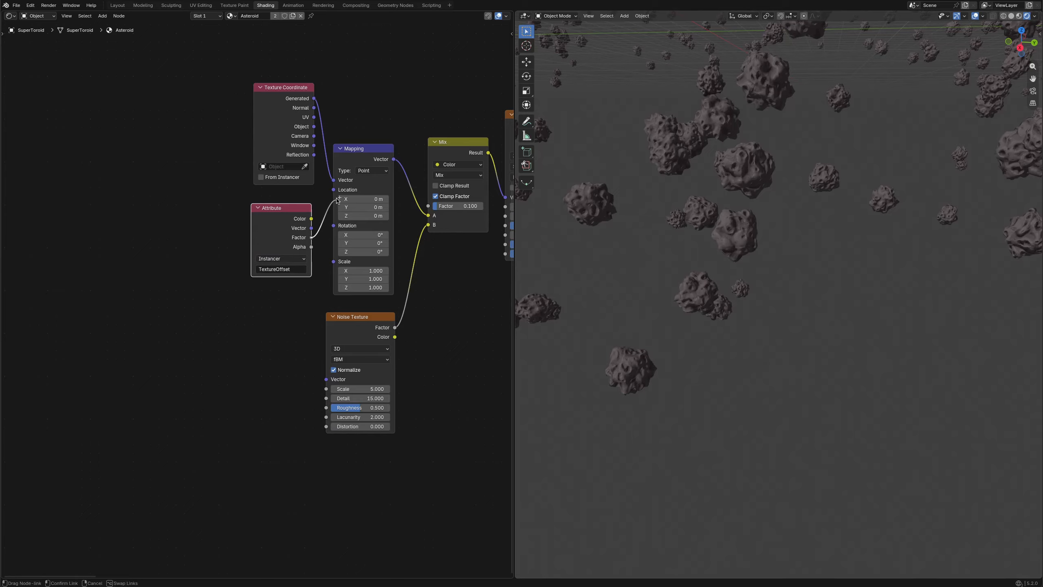
{"action": "left_click_drag", "start_coordinate": [336, 191], "coordinate": [282, 198]}
- Duplicate the Attribute node for AsteroidScale, and feed its Factor through a Multiply by 2 into the Mapping Scale
{"action": "key", "text": "shift+d"}
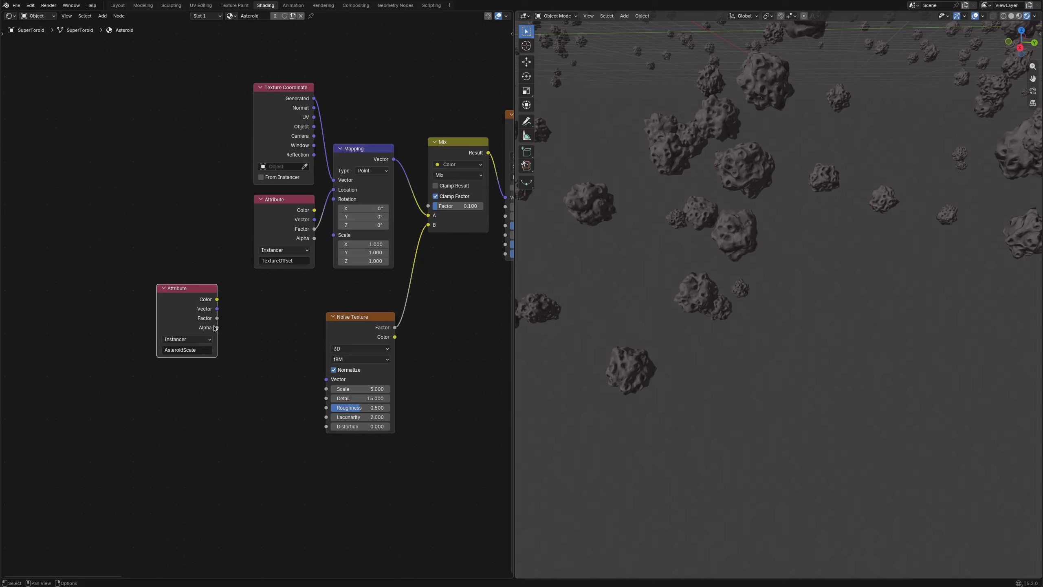
{"action": "left_click_drag", "start_coordinate": [217, 319], "coordinate": [244, 314]}
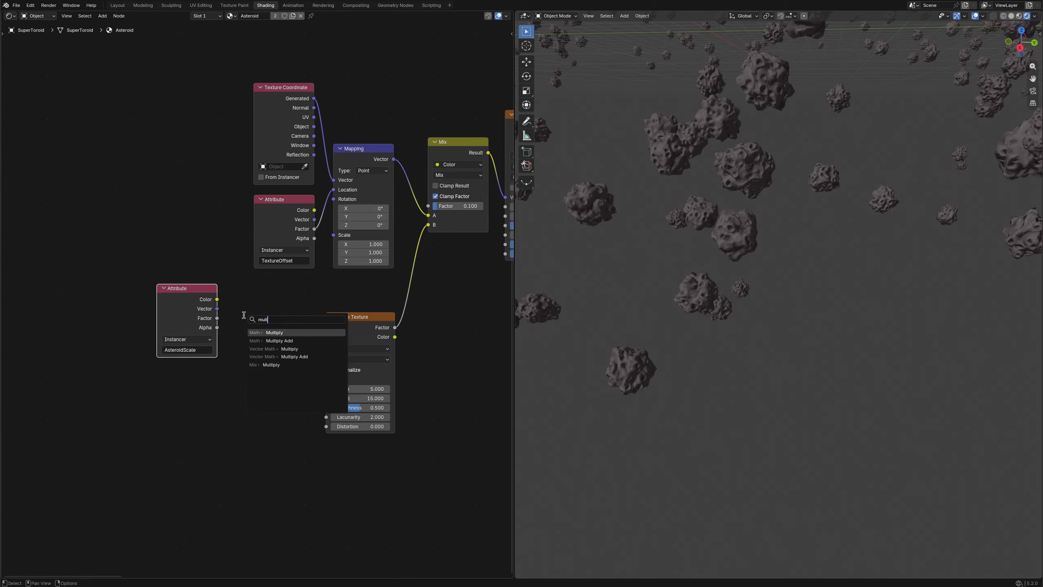
{"action": "key", "text": "Return"}
{"action": "left_click", "coordinate": [261, 321]}
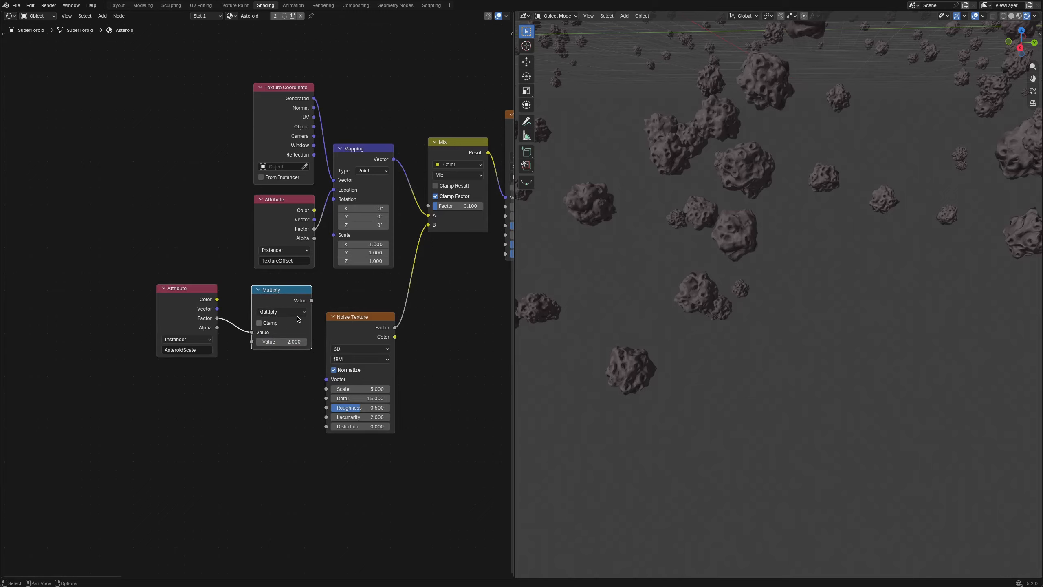
{"action": "left_click_drag", "start_coordinate": [334, 243], "coordinate": [334, 243]}
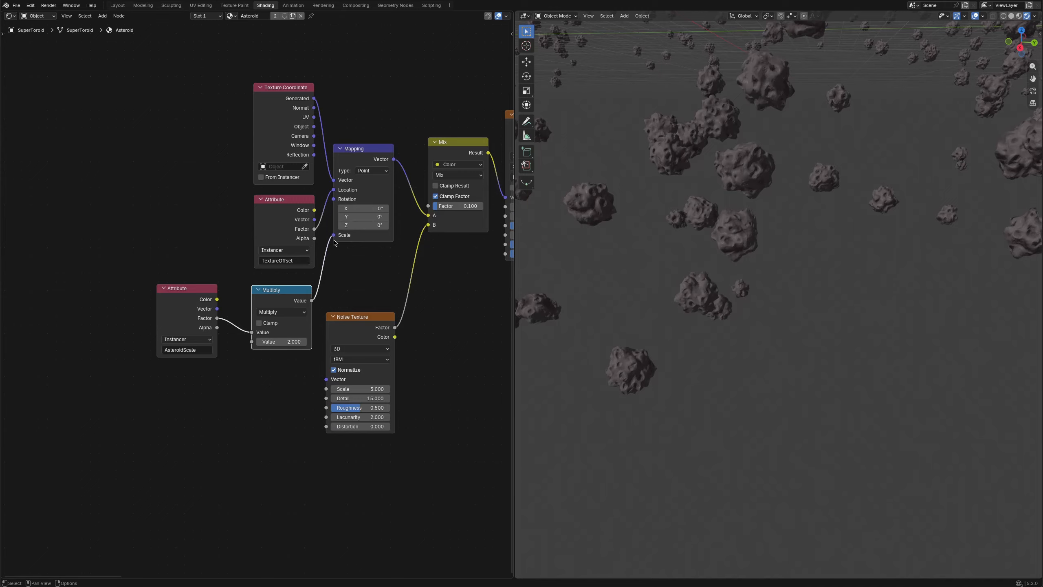
{"action": "middle_click_drag", "start_coordinate": [813, 247], "coordinate": [654, 221]}
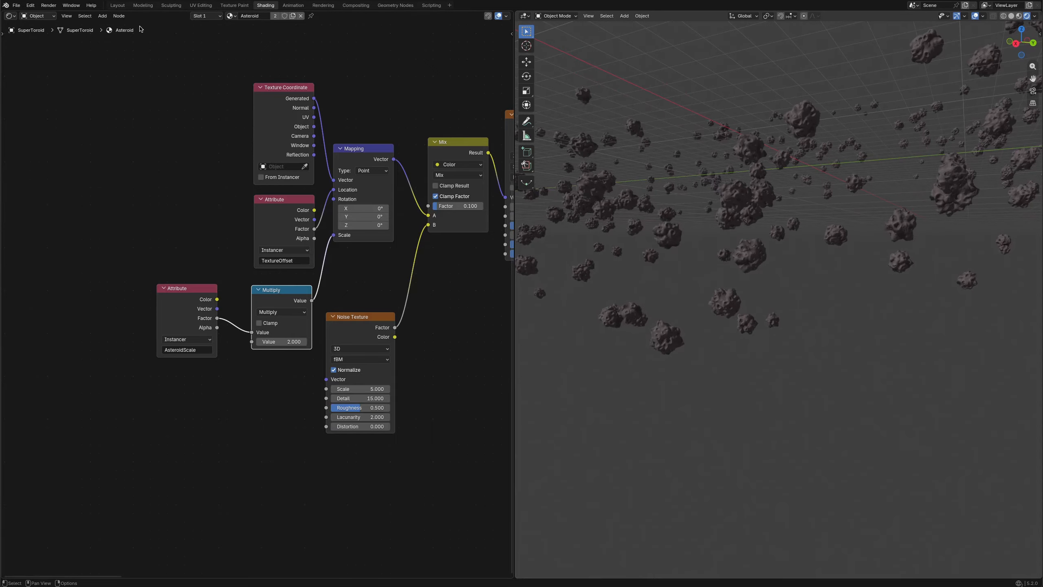
- Return to the Layout workspace, deselect everything and examine the shaded asteroid belt as a whole
{"action": "left_click", "coordinate": [122, 6]}
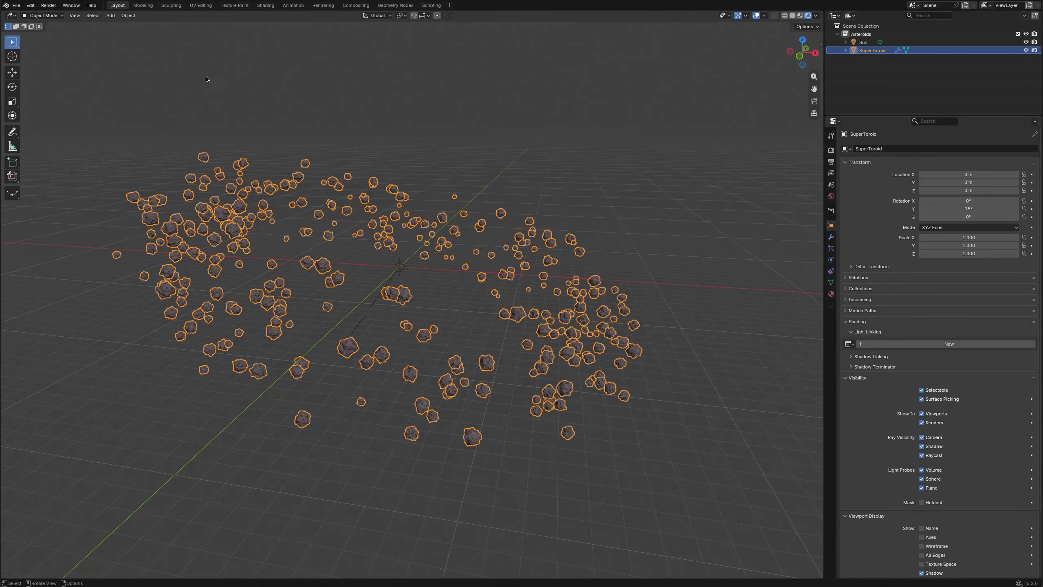
{"action": "left_click", "coordinate": [356, 276]}
{"action": "middle_click_drag", "start_coordinate": [355, 275], "coordinate": [435, 259]}
{"action": "scroll", "coordinate": [527, 311], "scroll_direction": "down", "scroll_amount": 10}
{"action": "scroll", "coordinate": [436, 259], "scroll_direction": "up", "scroll_amount": 3}
{"action": "scroll", "coordinate": [436, 259], "scroll_direction": "down", "scroll_amount": 2}
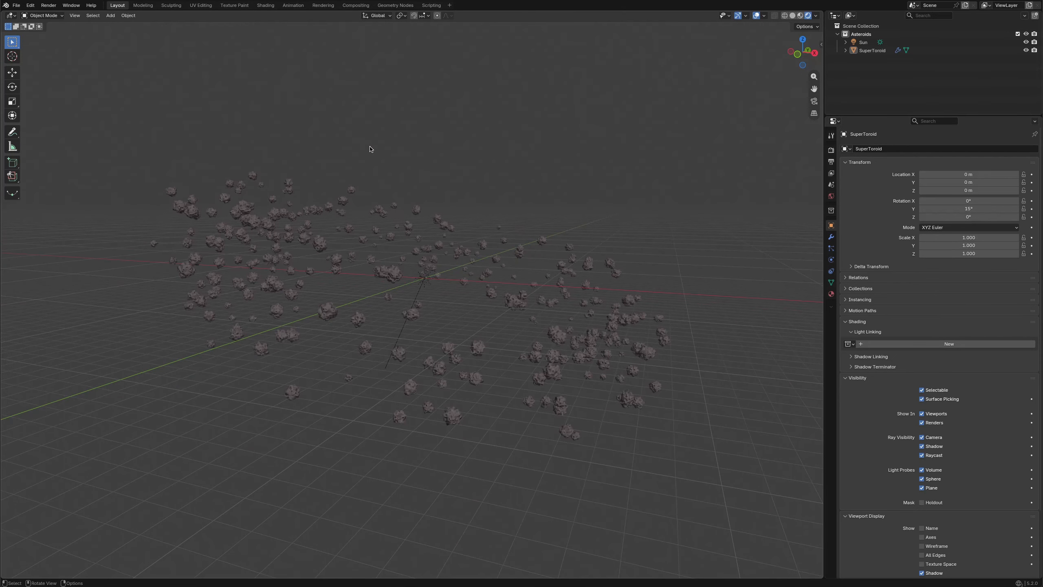
- Back in the Geometry Nodes workspace, shift the three Asteroid nodes and the Vector Random Value away from Geometry to Instance
{"action": "left_click", "coordinate": [393, 6]}
{"action": "middle_click_drag", "start_coordinate": [103, 293], "coordinate": [11, 291]}
{"action": "scroll", "coordinate": [208, 256], "scroll_direction": "down", "scroll_amount": 2}
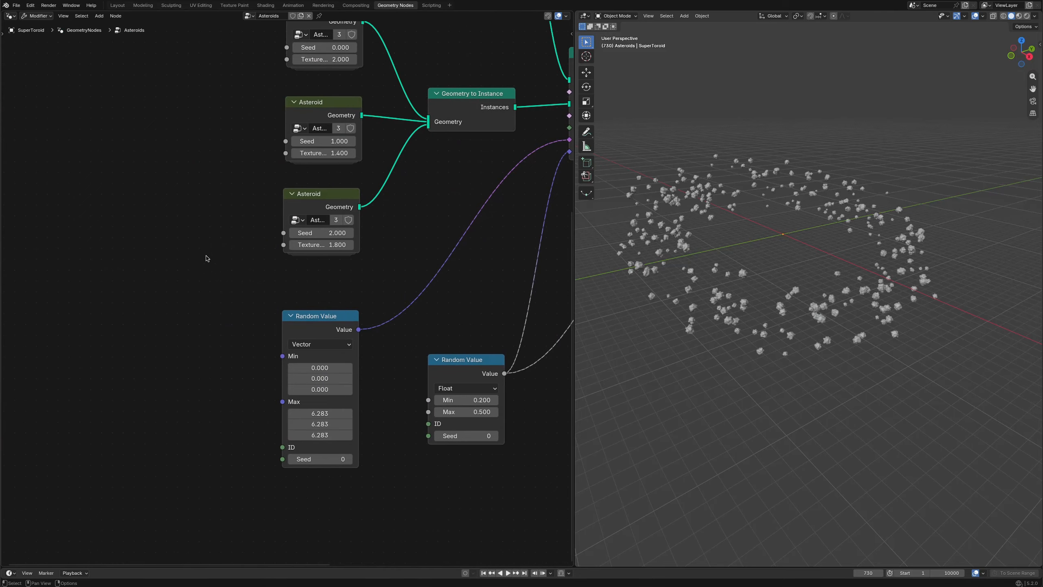
{"action": "left_click_drag", "start_coordinate": [367, 467], "coordinate": [206, 64]}
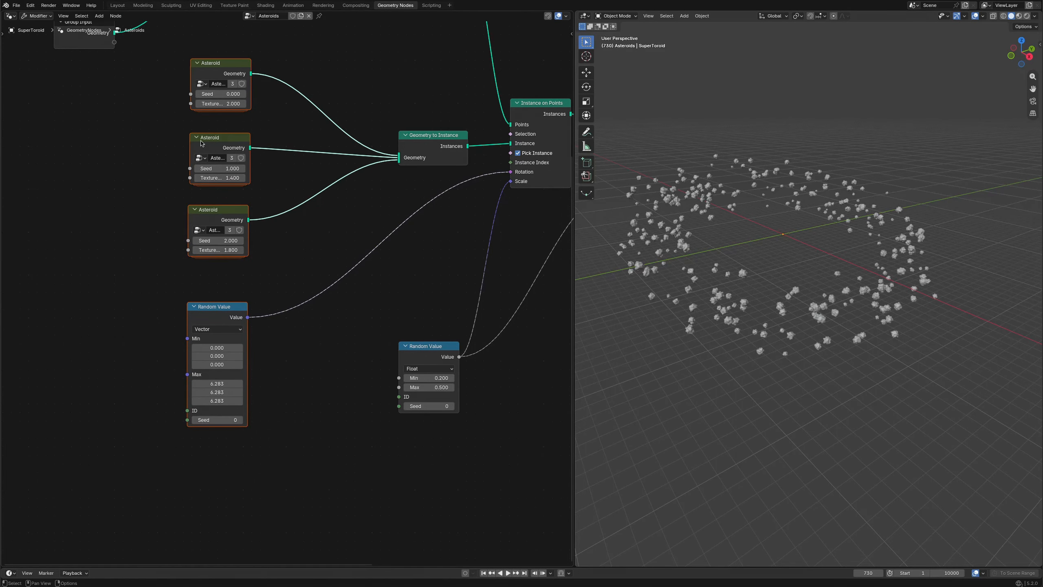
{"action": "left_click", "coordinate": [282, 431]}
- Insert a Vector Math Add node into the instance Rotation link and move the Vector Random Value up beneath the Asteroid nodes
{"action": "key", "text": "shift+a"}
{"action": "type", "text": "add"}
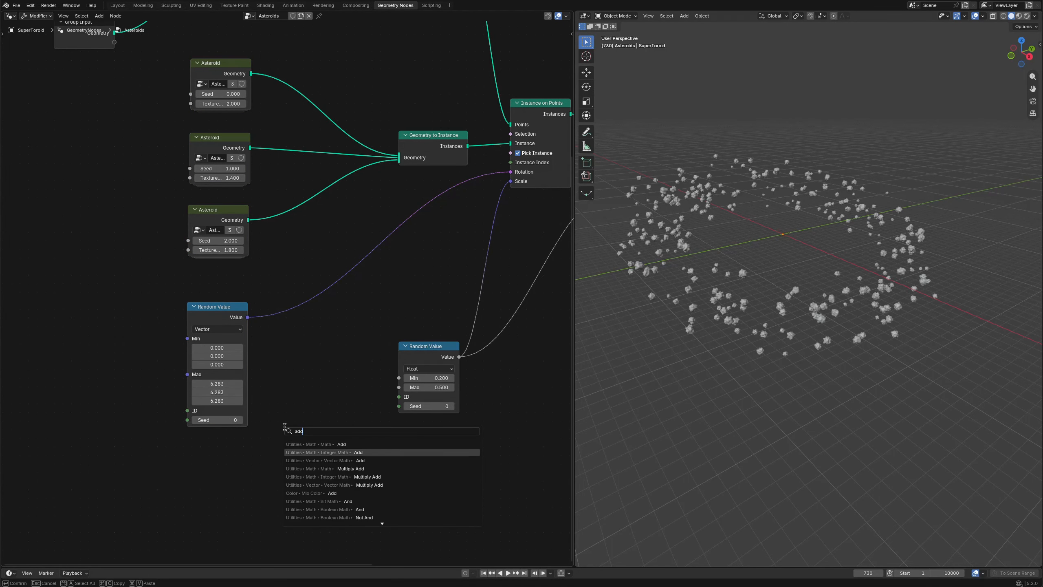
{"action": "key", "text": "Down"}
{"action": "key", "text": "Return"}
{"action": "left_click", "coordinate": [394, 190]}
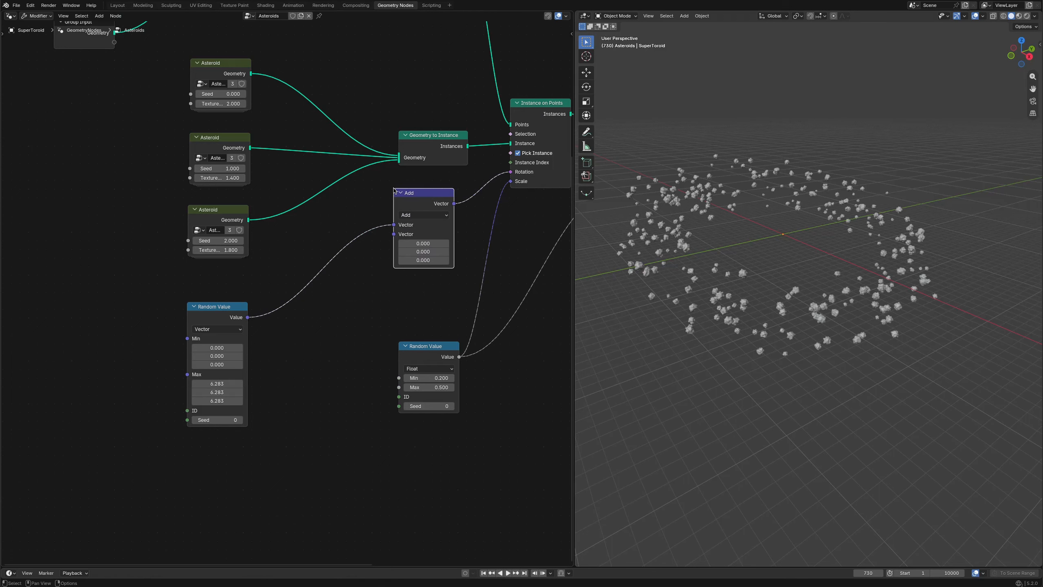
{"action": "left_click_drag", "start_coordinate": [225, 316], "coordinate": [223, 281]}
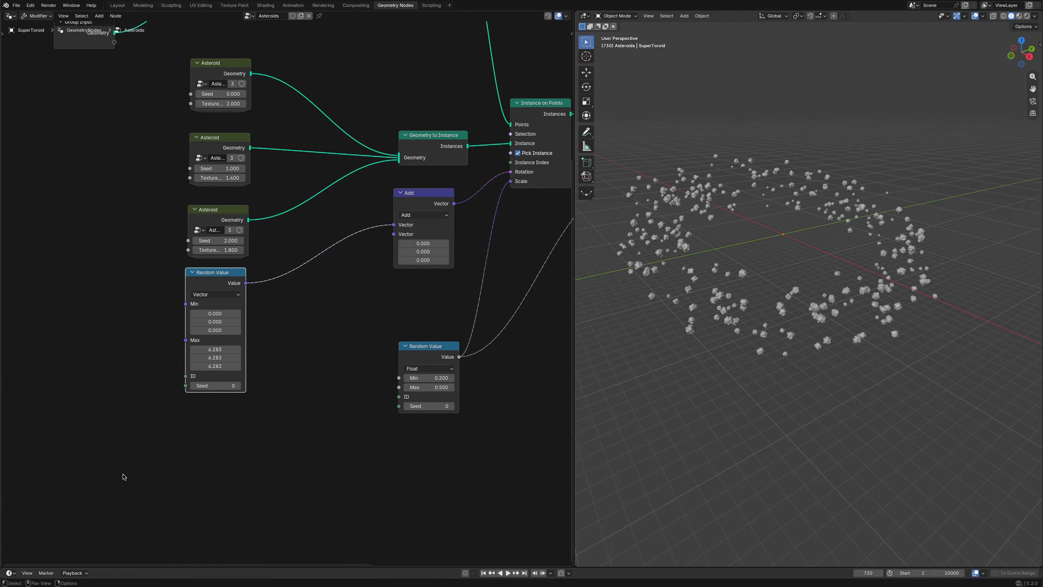
- Add a Scene Time node in the free area below the Random Value nodes and feed its Frame into a new Math Divide node
{"action": "key", "text": "shift+a"}
{"action": "mouse_move", "coordinate": [124, 476]}
{"action": "type", "text": "scene"}
{"action": "key", "text": "Return"}
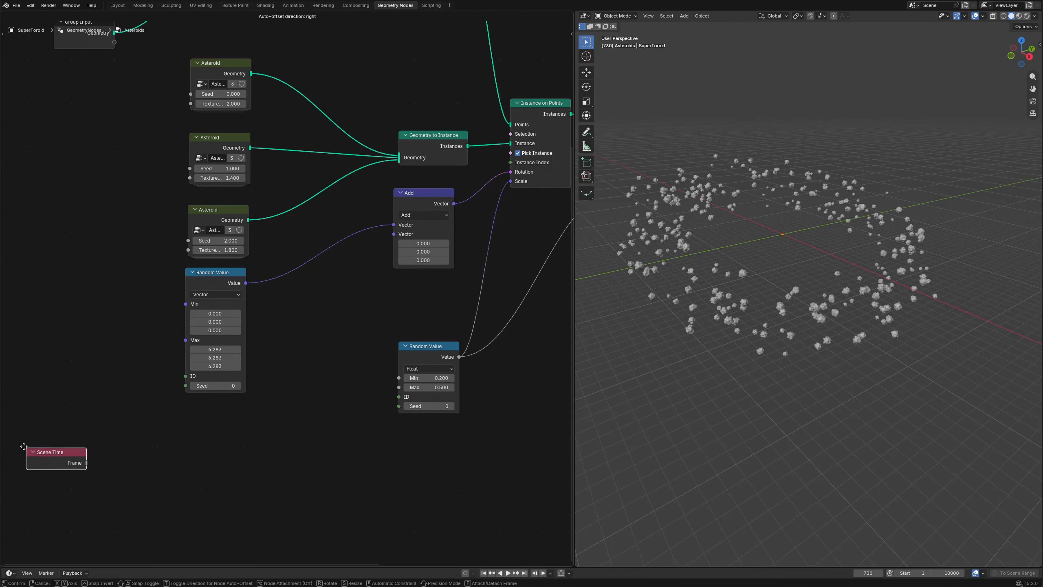
{"action": "left_click", "coordinate": [18, 443]}
{"action": "scroll", "coordinate": [103, 462], "scroll_direction": "up", "scroll_amount": 4}
{"action": "middle_click_drag", "start_coordinate": [104, 463], "coordinate": [295, 388]}
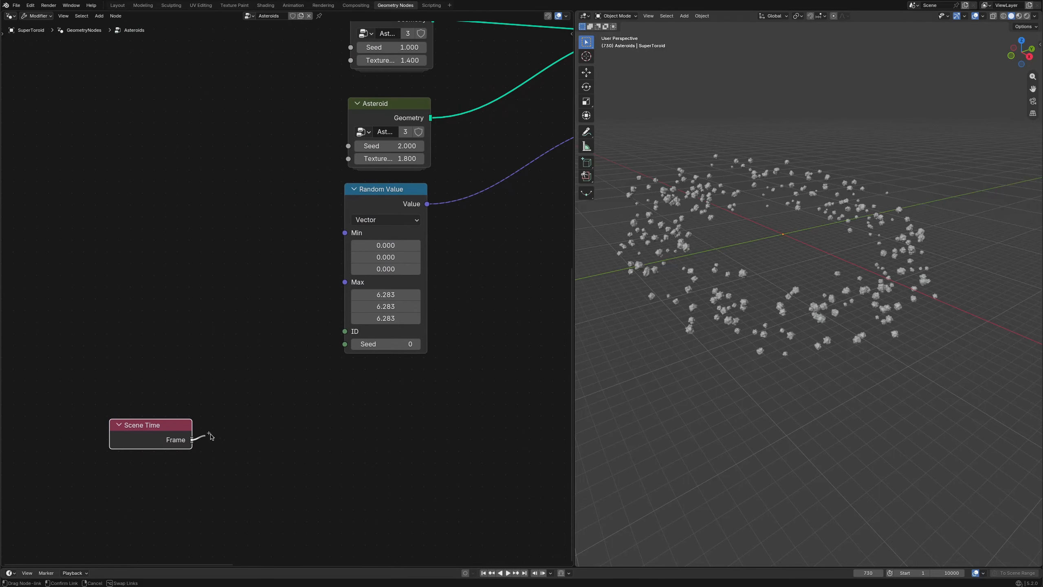
{"action": "left_click_drag", "start_coordinate": [210, 436], "coordinate": [233, 432]}
{"action": "type", "text": "div"}
{"action": "key", "text": "Return"}
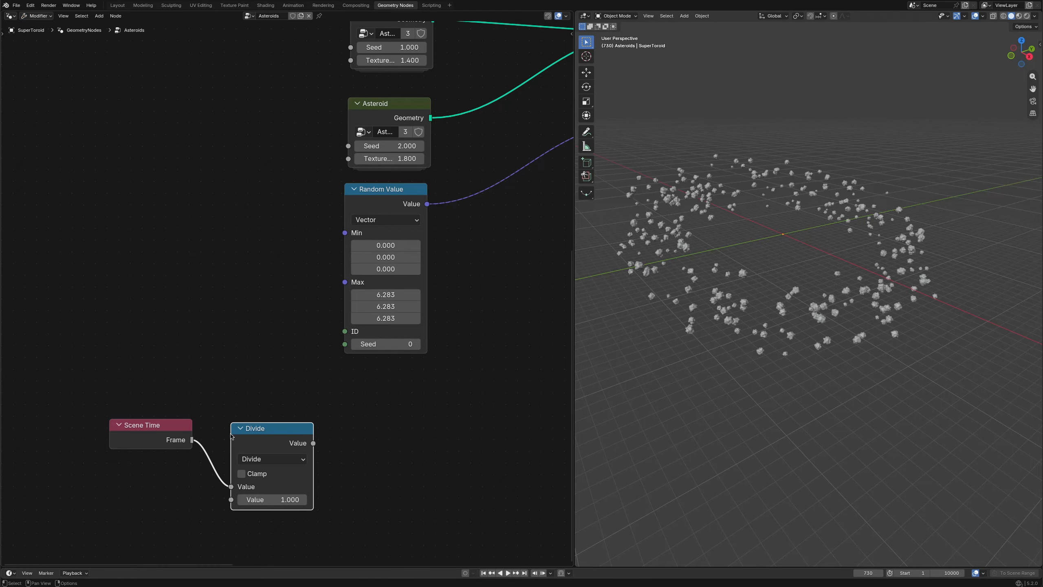
- Add a Float Random Value with Min 70 and Max 140, feed it into the Divide node's second Value, and move Divide up
{"action": "key", "text": "shift+a"}
{"action": "type", "text": "random"}
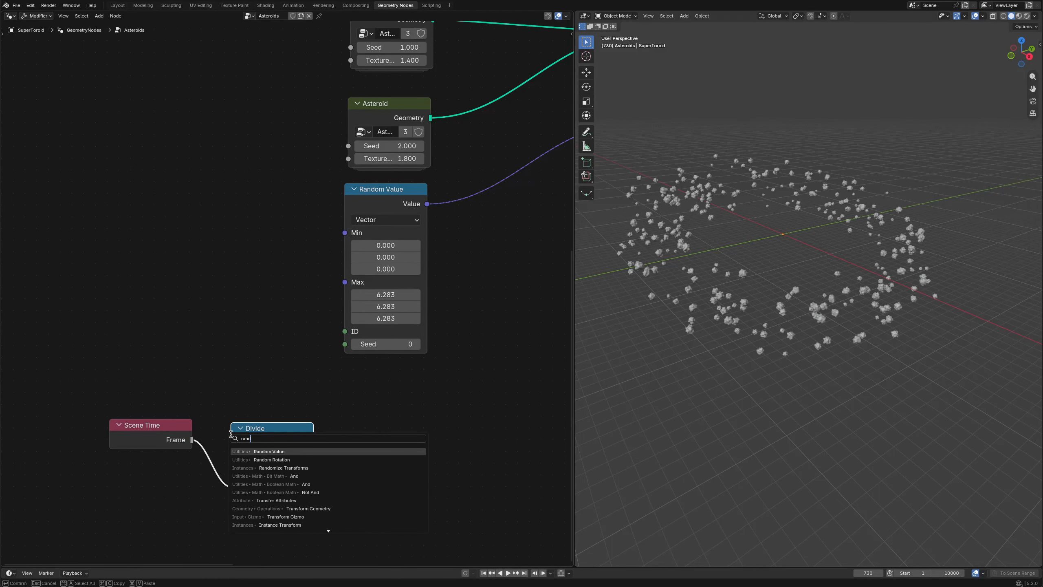
{"action": "key", "text": "Return"}
{"action": "left_click", "coordinate": [113, 465]}
{"action": "middle_click_drag", "start_coordinate": [315, 502], "coordinate": [316, 392]}
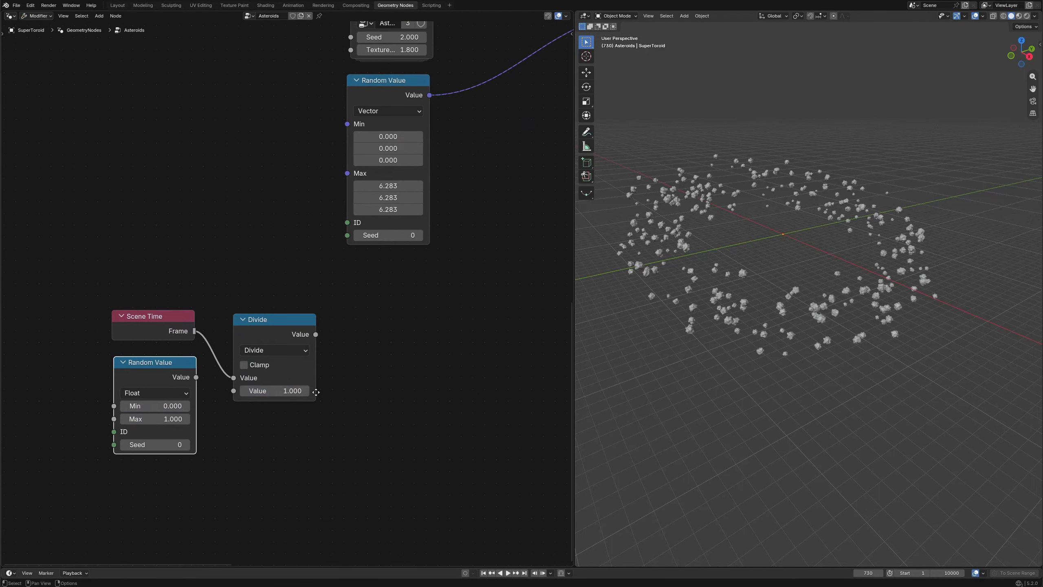
{"action": "left_click", "coordinate": [174, 407]}
{"action": "type", "text": "70"}
{"action": "key", "text": "Tab"}
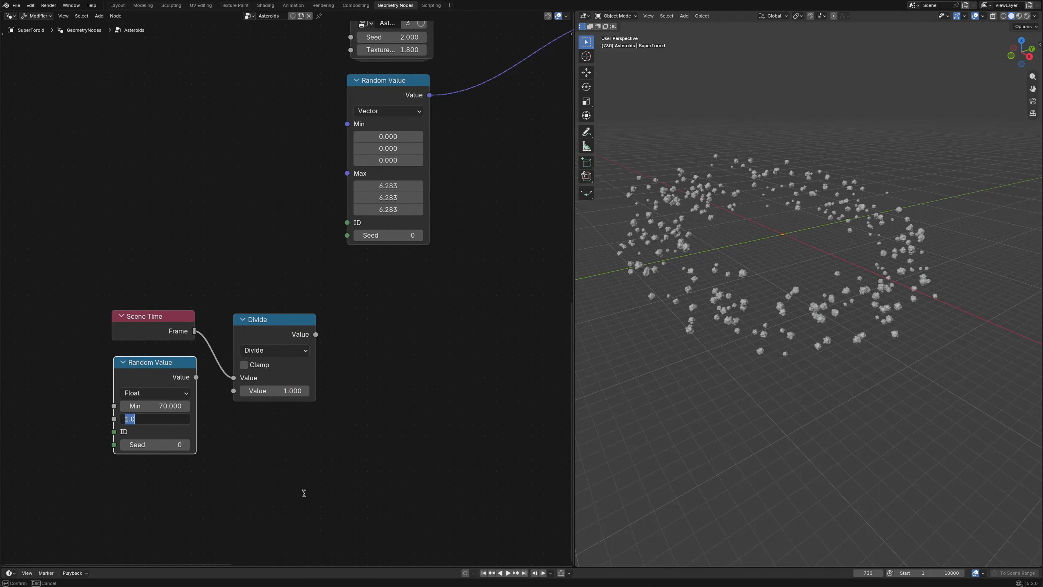
{"action": "type", "text": "140"}
{"action": "key", "text": "Return"}
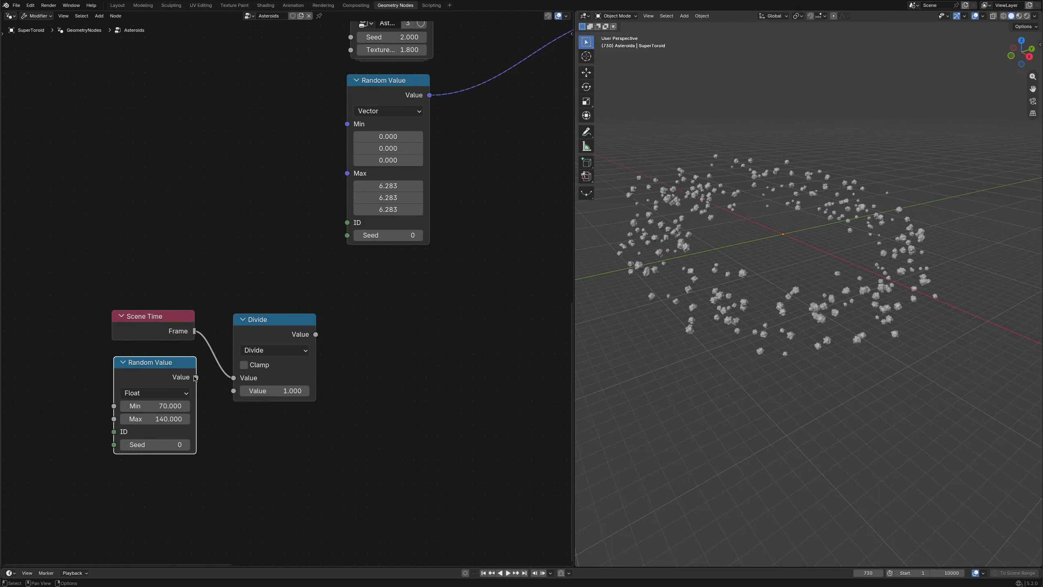
{"action": "left_click_drag", "start_coordinate": [195, 378], "coordinate": [234, 390]}
{"action": "left_click_drag", "start_coordinate": [255, 322], "coordinate": [253, 294]}
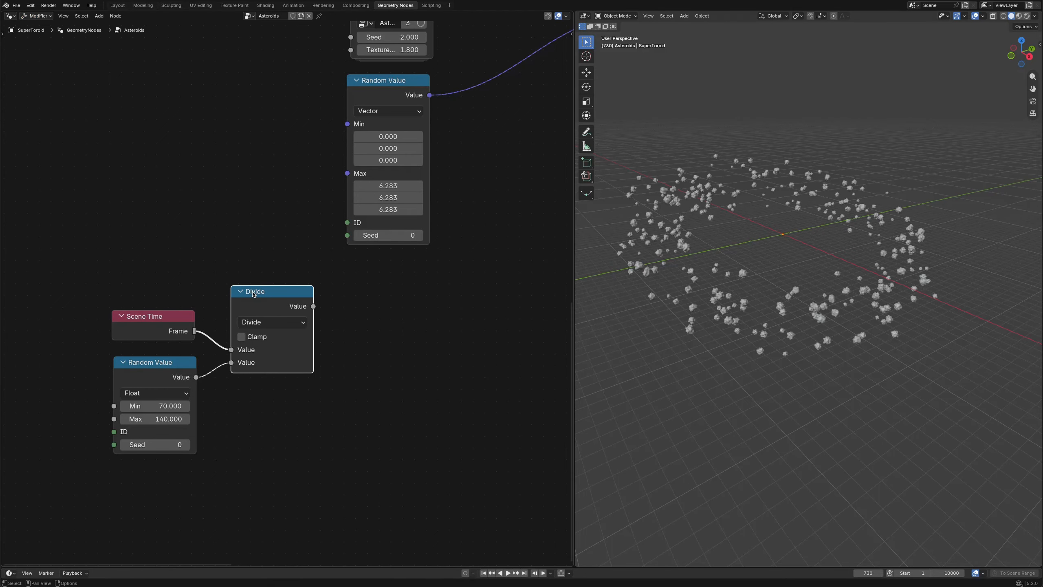
- Feed the Divide result into a new Separate XYZ node placed beneath the Vector Random Value
{"action": "left_click_drag", "start_coordinate": [314, 307], "coordinate": [331, 306]}
{"action": "type", "text": "sepa"}
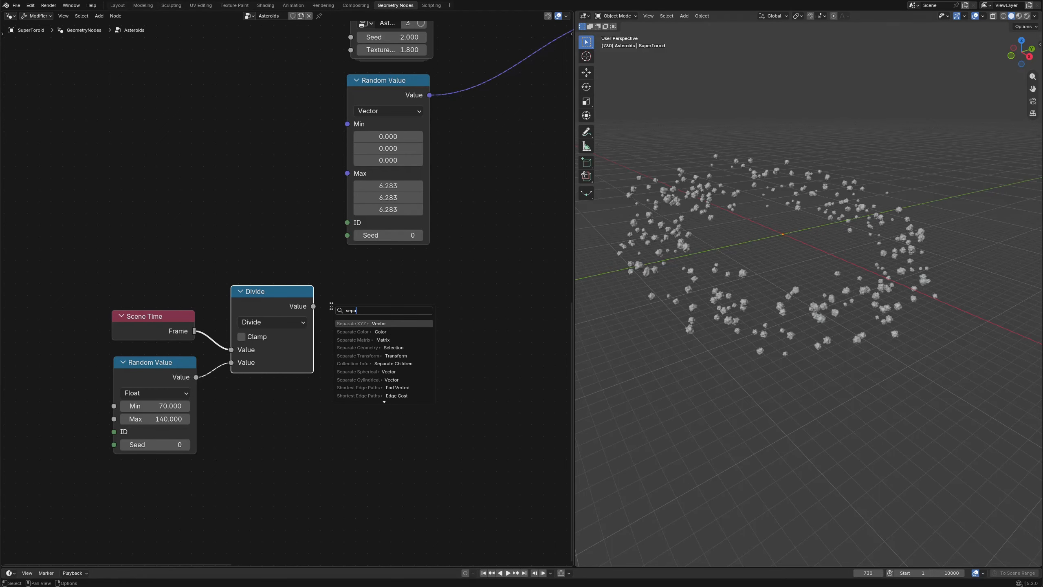
{"action": "key", "text": "Return"}
{"action": "left_click", "coordinate": [347, 281]}
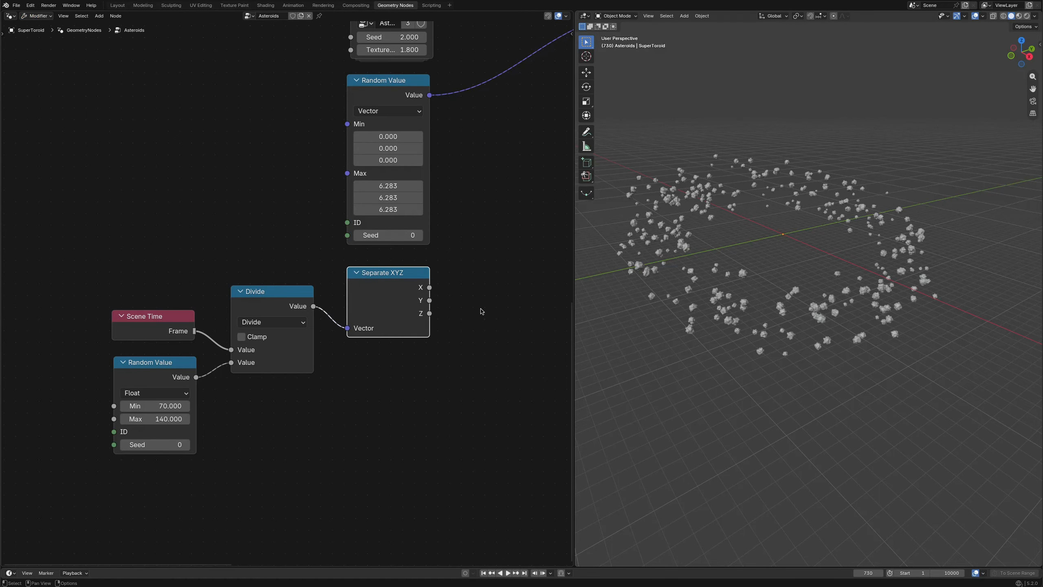
- Route the Separate XYZ X output through the X of a new Combine XYZ node into the Add node's second Vector
{"action": "middle_click_drag", "start_coordinate": [482, 312], "coordinate": [280, 353]}
{"action": "left_click_drag", "start_coordinate": [273, 306], "coordinate": [322, 245]}
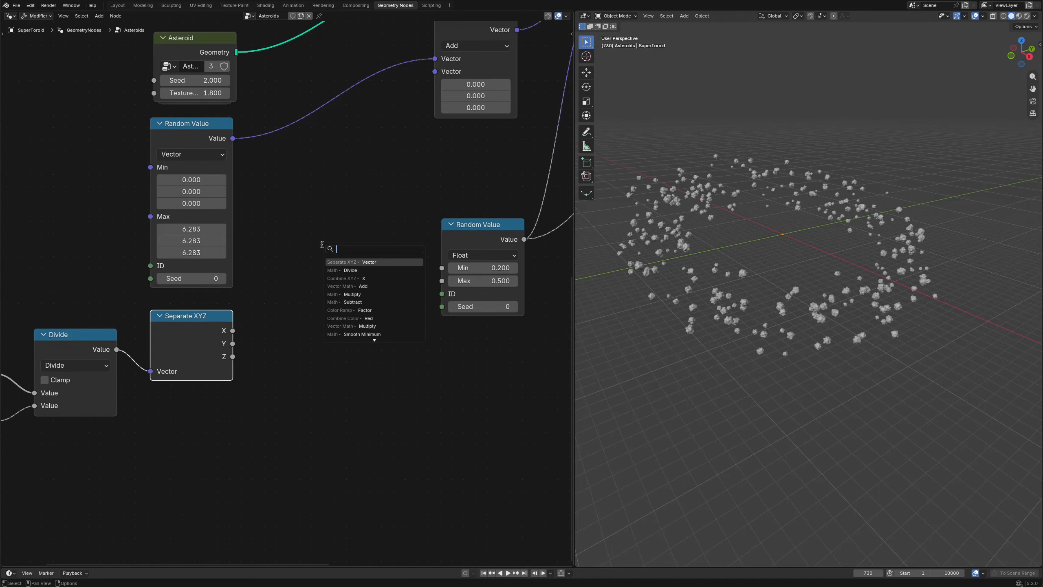
{"action": "key", "text": "Return"}
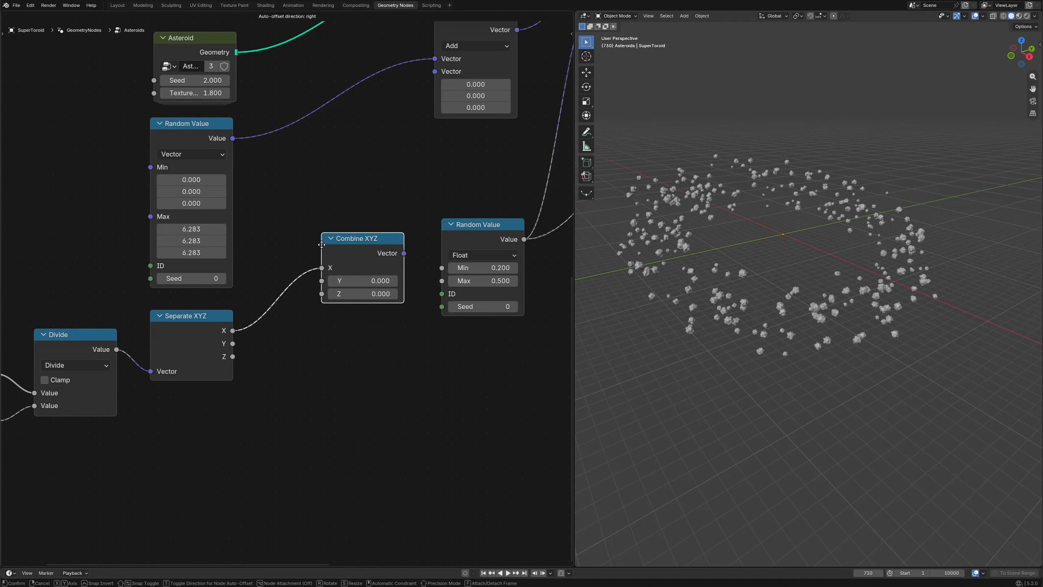
{"action": "left_click", "coordinate": [301, 196]}
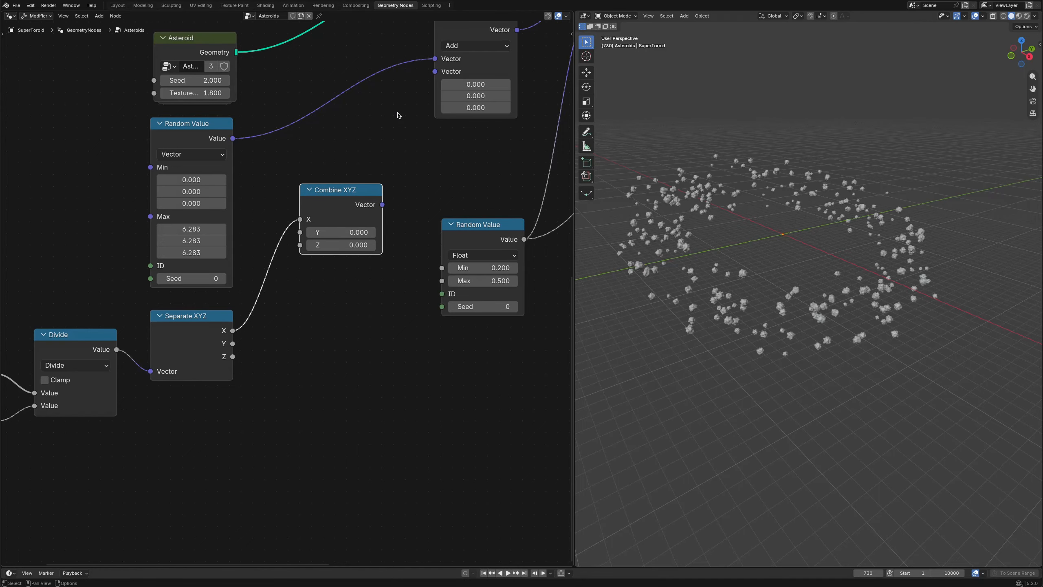
{"action": "left_click_drag", "start_coordinate": [385, 202], "coordinate": [436, 73]}
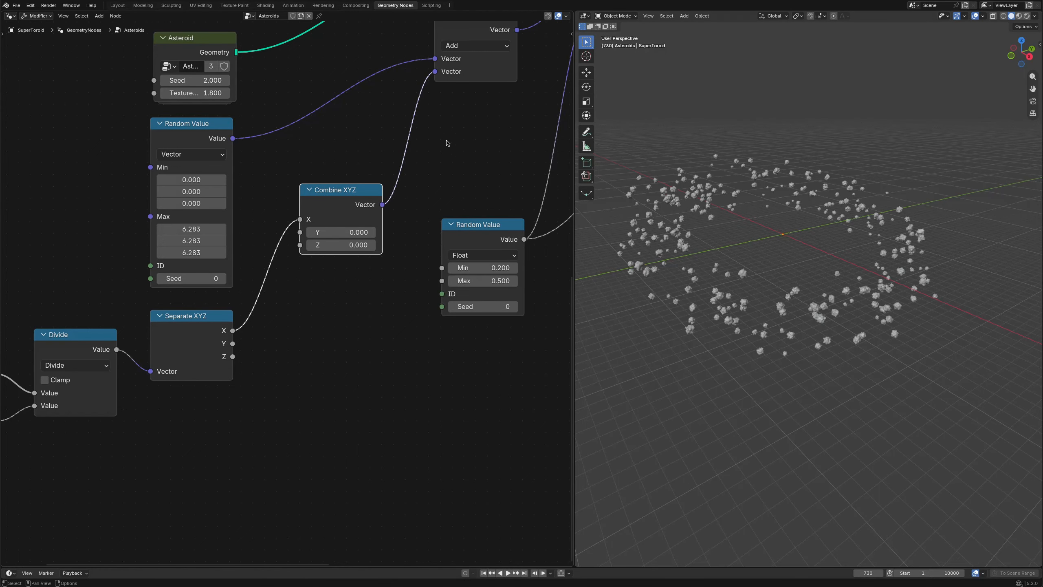
- Play the animation and examine the asteroids' spin up close in the 3D viewport
{"action": "scroll", "coordinate": [773, 267], "scroll_direction": "up", "scroll_amount": 5}
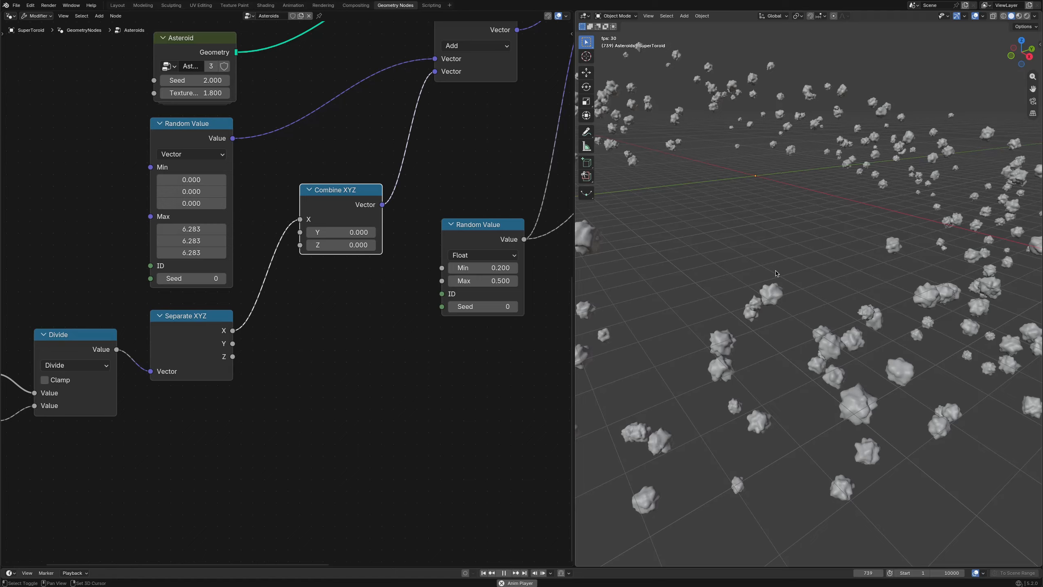
{"action": "middle_click_drag", "start_coordinate": [775, 274], "coordinate": [782, 193], "text": "shift"}
{"action": "scroll", "coordinate": [838, 271], "scroll_direction": "up", "scroll_amount": 4}
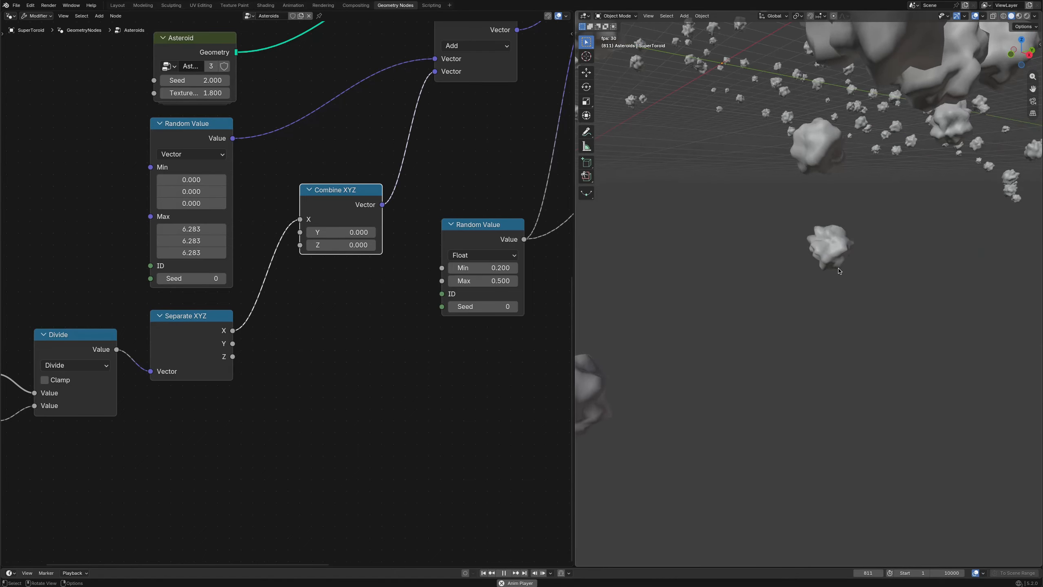
{"action": "scroll", "coordinate": [838, 271], "scroll_direction": "down", "scroll_amount": 3}
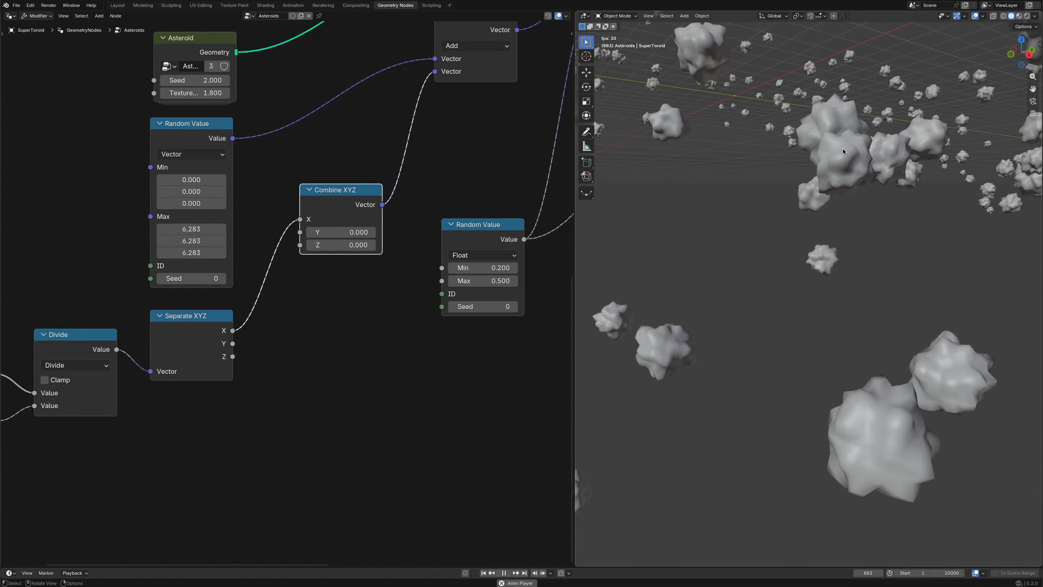
{"action": "scroll", "coordinate": [833, 150], "scroll_direction": "down", "scroll_amount": 4}
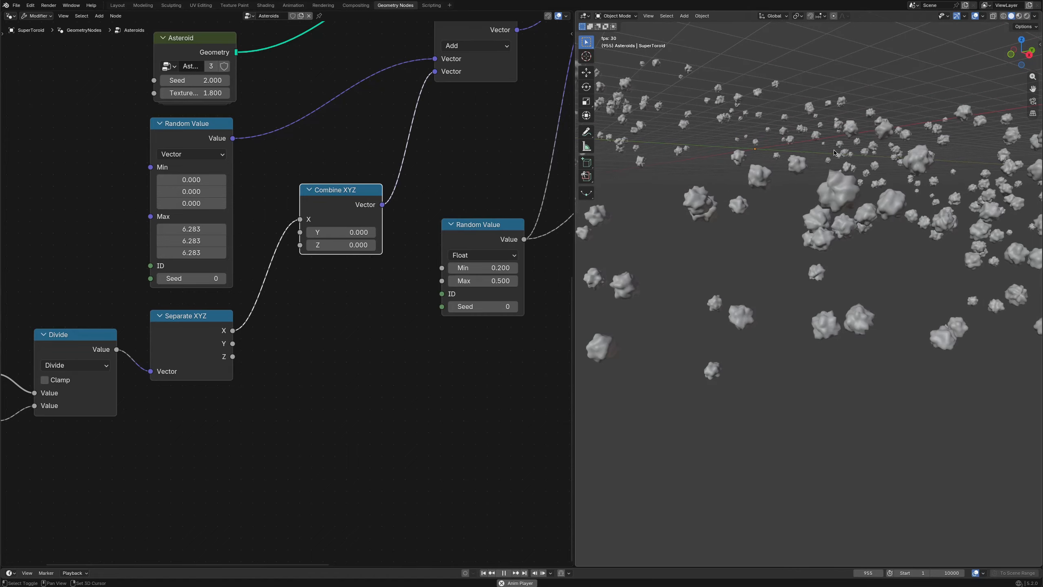
- Switch to the Layout workspace, set Rendered viewport shading and inspect the spinning asteroids up close
{"action": "left_click", "coordinate": [118, 6]}
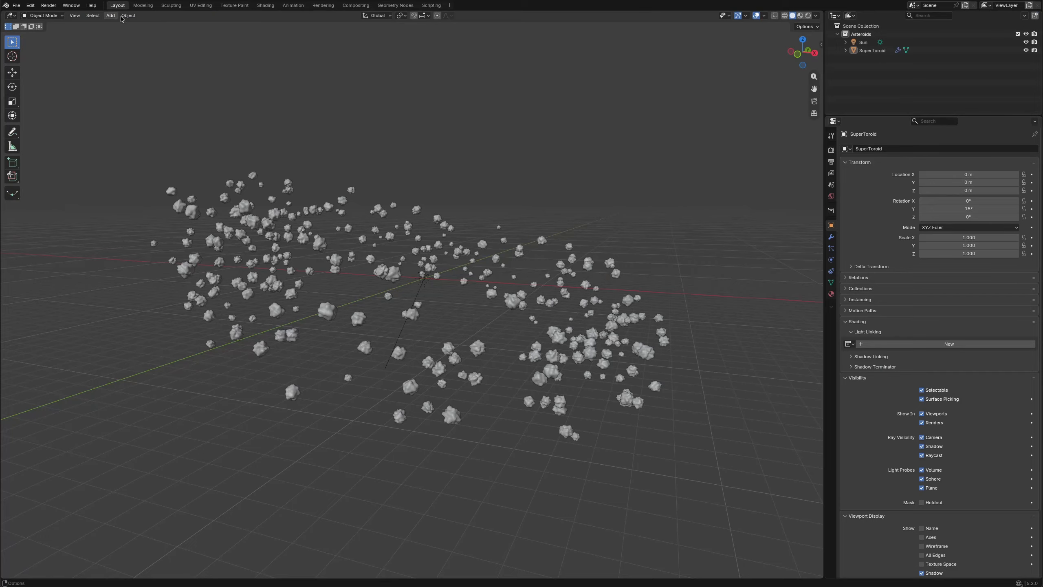
{"action": "left_click", "coordinate": [807, 15]}
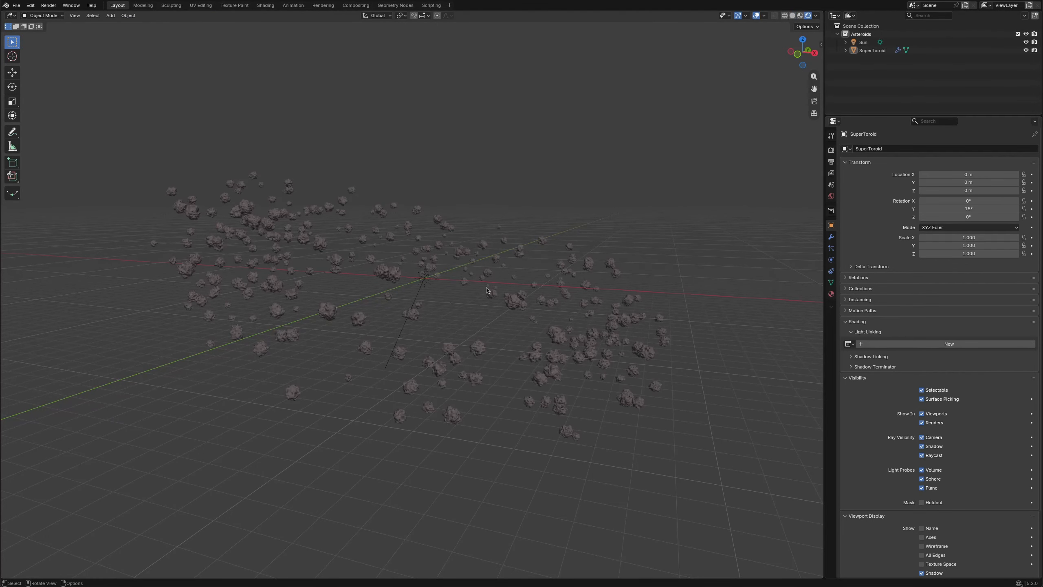
{"action": "scroll", "coordinate": [400, 300], "scroll_direction": "up", "scroll_amount": 6}
{"action": "middle_click_drag", "start_coordinate": [343, 264], "coordinate": [436, 143]}
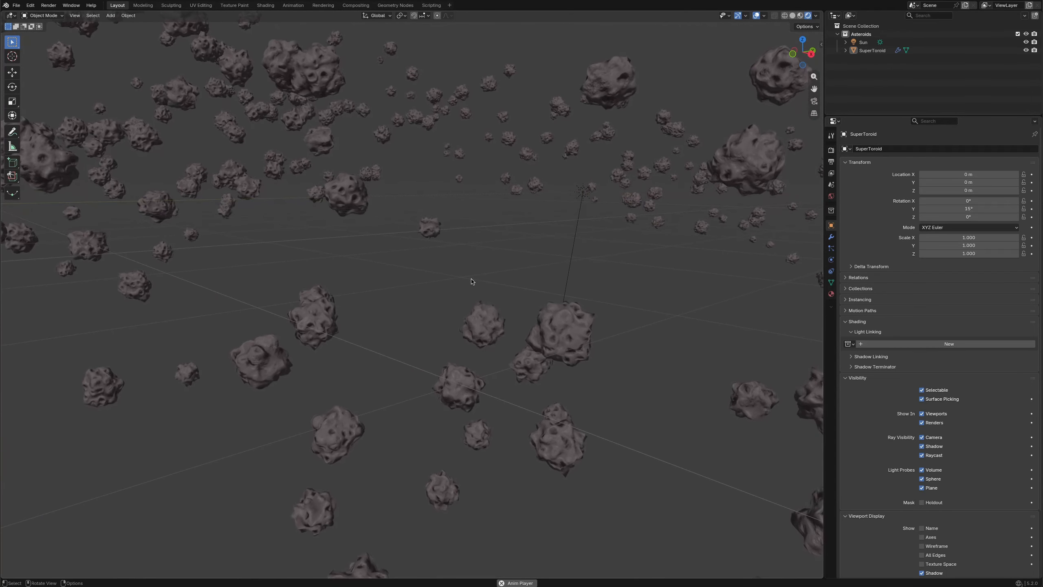
- Back in Geometry Nodes, move Group Input up and place duplicates of Scene Time, Divide and Separate XYZ beneath it
{"action": "left_click", "coordinate": [397, 6]}
{"action": "middle_click_drag", "start_coordinate": [68, 196], "coordinate": [433, 233]}
{"action": "scroll", "coordinate": [419, 233], "scroll_direction": "down", "scroll_amount": 5}
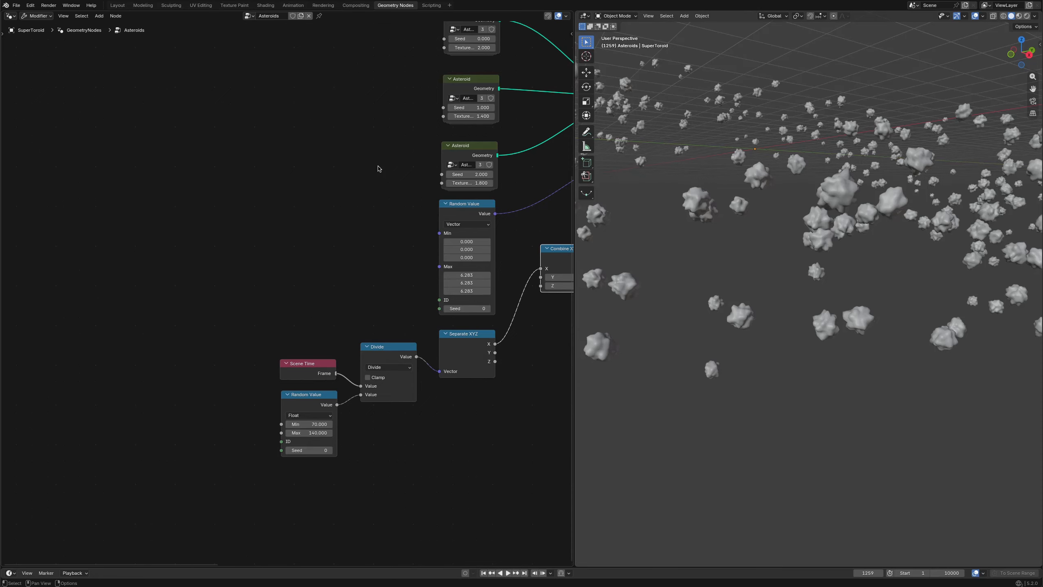
{"action": "middle_click_drag", "start_coordinate": [378, 168], "coordinate": [382, 272]}
{"action": "left_click_drag", "start_coordinate": [345, 81], "coordinate": [345, 28]}
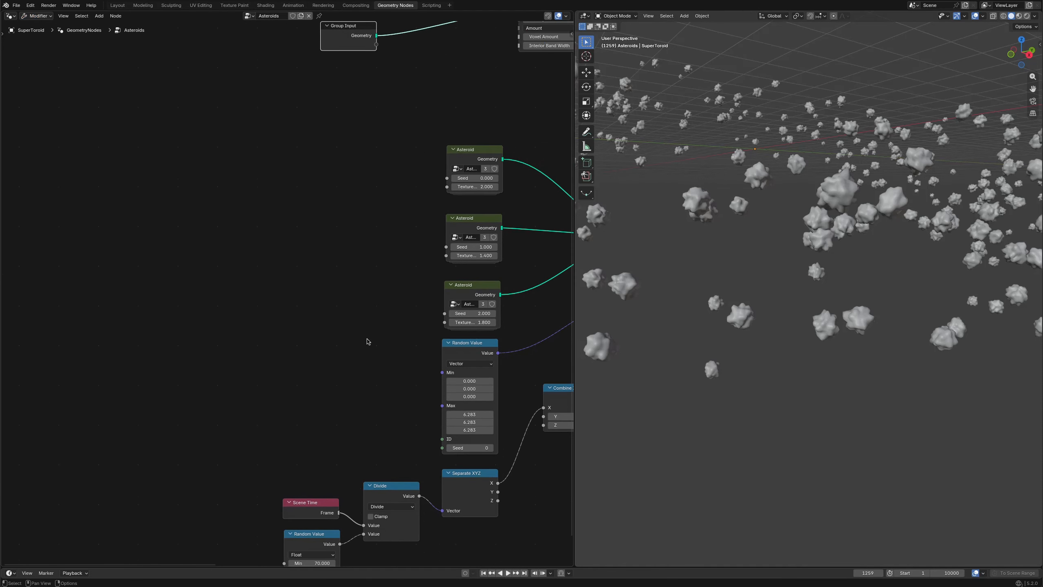
{"action": "left_click_drag", "start_coordinate": [302, 479], "coordinate": [484, 508]}
{"action": "key", "text": "shift+d"}
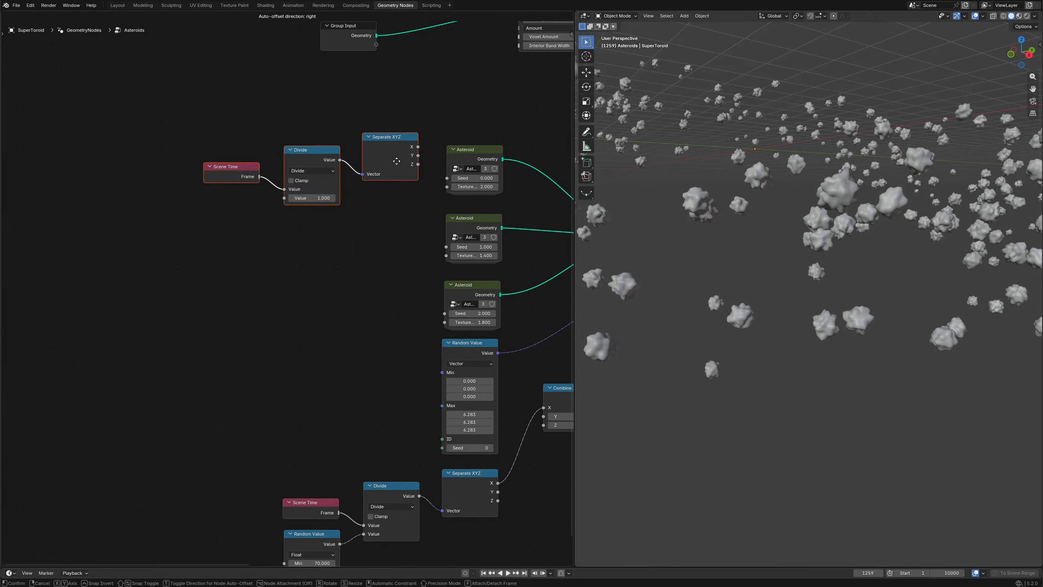
{"action": "left_click", "coordinate": [359, 115]}
- Move Mesh to Volume closer to Group Input and insert a Transform Geometry node into its Volume output link
{"action": "middle_click_drag", "start_coordinate": [430, 107], "coordinate": [290, 270]}
{"action": "scroll", "coordinate": [290, 165], "scroll_direction": "up", "scroll_amount": 4}
{"action": "left_click_drag", "start_coordinate": [421, 118], "coordinate": [301, 122]}
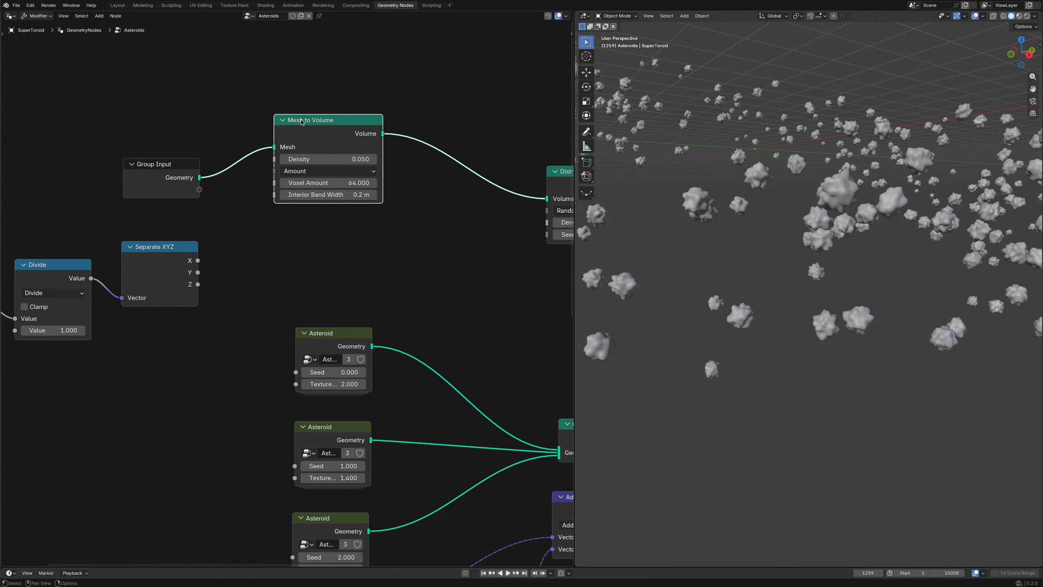
{"action": "key", "text": "shift+a"}
{"action": "type", "text": "transform"}
{"action": "key", "text": "Return"}
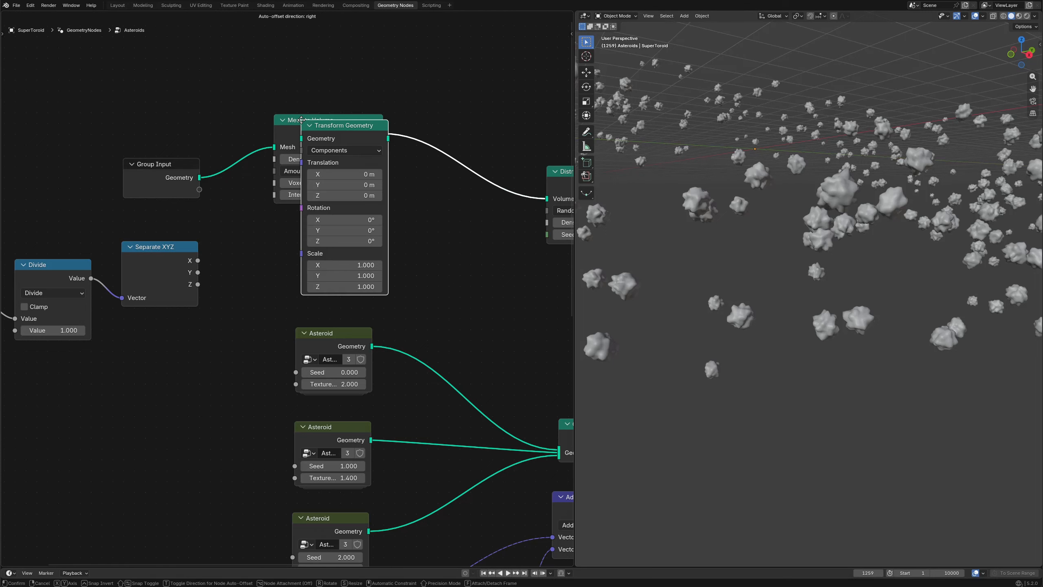
{"action": "left_click", "coordinate": [324, 117]}
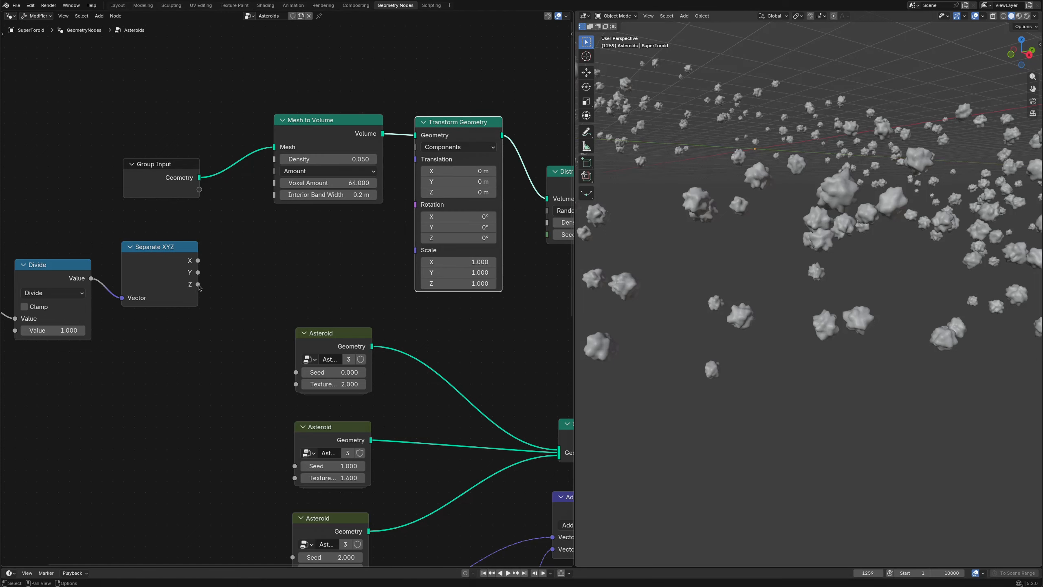
- Route the duplicated Separate XYZ's Z output through the Z of a new Combine XYZ into the Transform Geometry Rotation
{"action": "left_click_drag", "start_coordinate": [244, 280], "coordinate": [242, 279]}
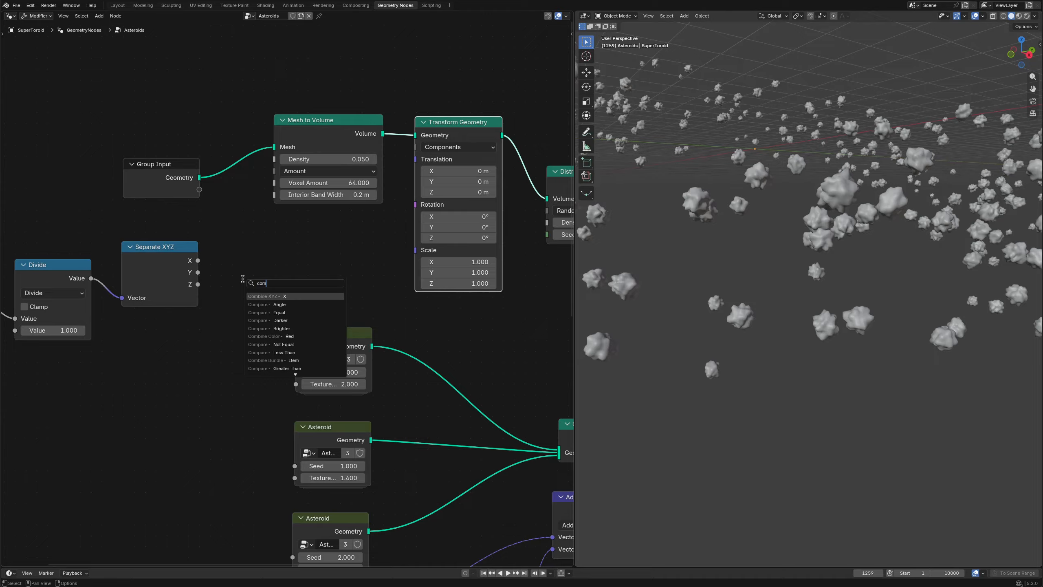
{"action": "type", "text": "combin"}
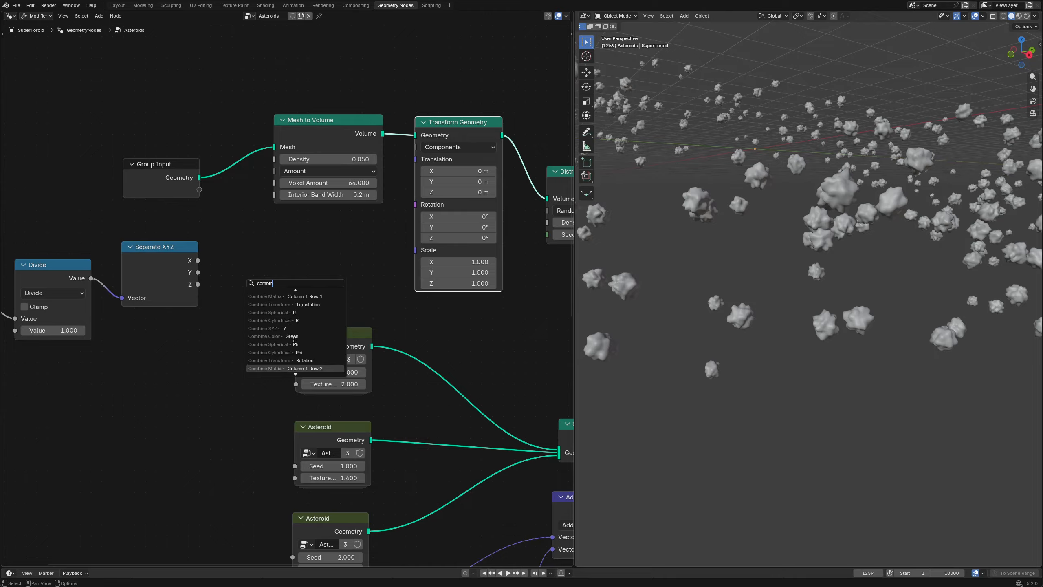
{"action": "left_click", "coordinate": [288, 343]}
{"action": "left_click", "coordinate": [336, 309]}
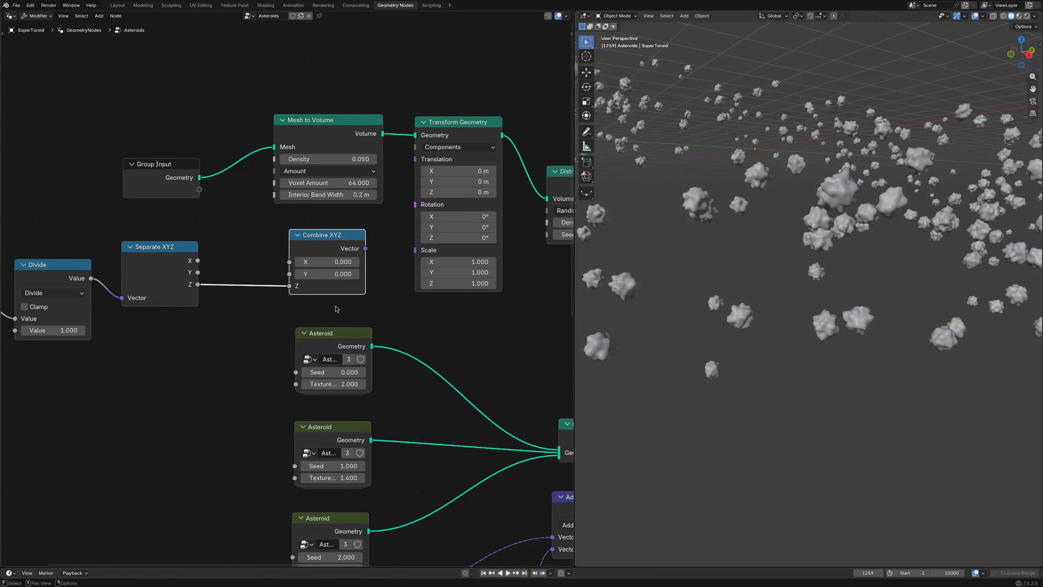
{"action": "left_click_drag", "start_coordinate": [366, 249], "coordinate": [402, 211]}
{"action": "left_click_drag", "start_coordinate": [410, 207], "coordinate": [411, 206]}
- Set the duplicated Divide node's second Value to 1000 and play the animation to check the belt's rotation
{"action": "middle_click_drag", "start_coordinate": [147, 377], "coordinate": [317, 369]}
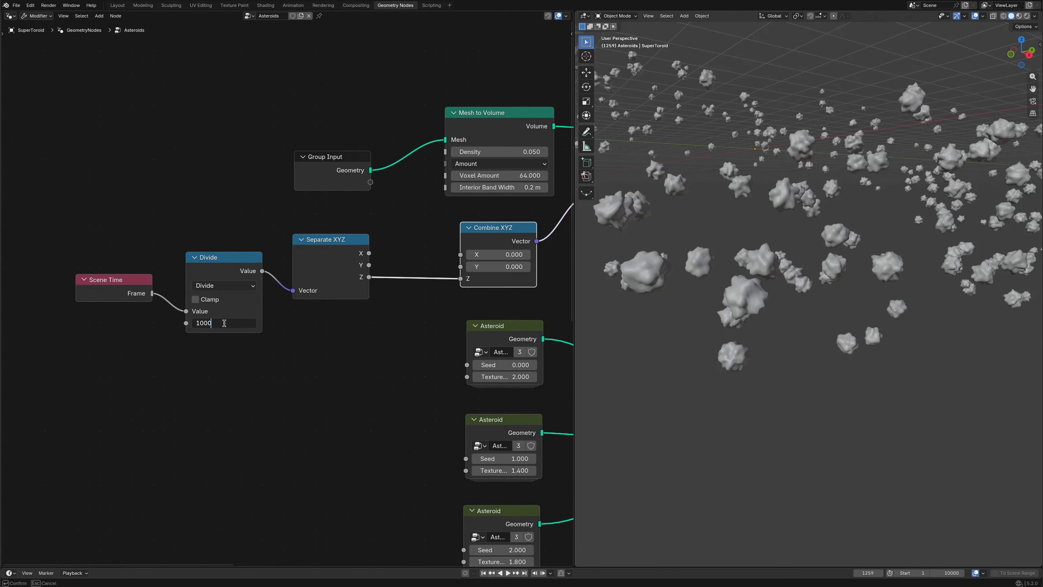
{"action": "key", "text": "Return"}
{"action": "key", "text": "space"}
{"action": "scroll", "coordinate": [707, 249], "scroll_direction": "down", "scroll_amount": 5}
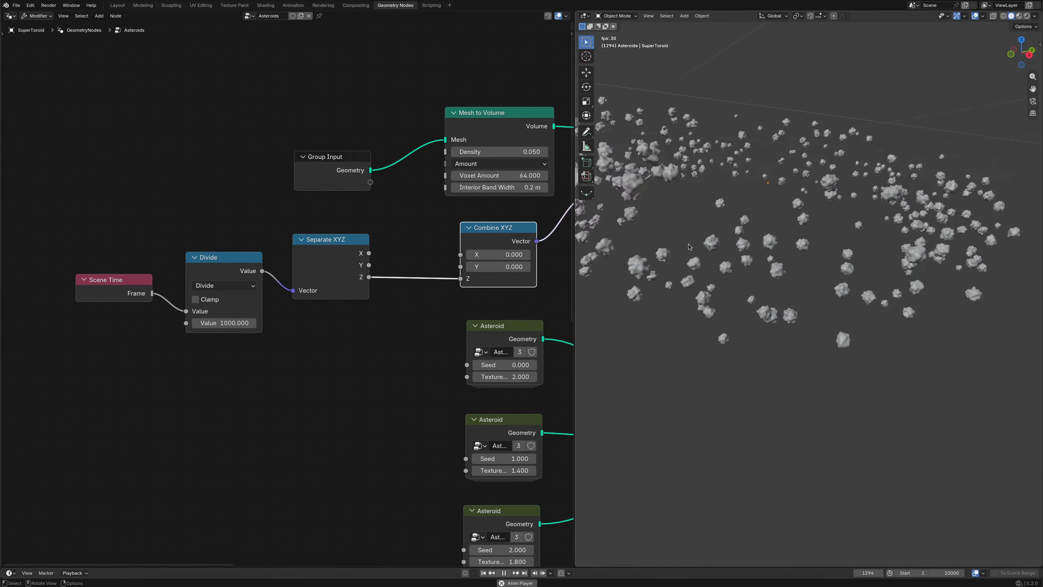
{"action": "middle_click_drag", "start_coordinate": [707, 249], "coordinate": [793, 317]}
{"action": "scroll", "coordinate": [797, 354], "scroll_direction": "up", "scroll_amount": 3}
{"action": "middle_click_drag", "start_coordinate": [797, 354], "coordinate": [789, 375]}
{"action": "scroll", "coordinate": [790, 375], "scroll_direction": "up", "scroll_amount": 1}
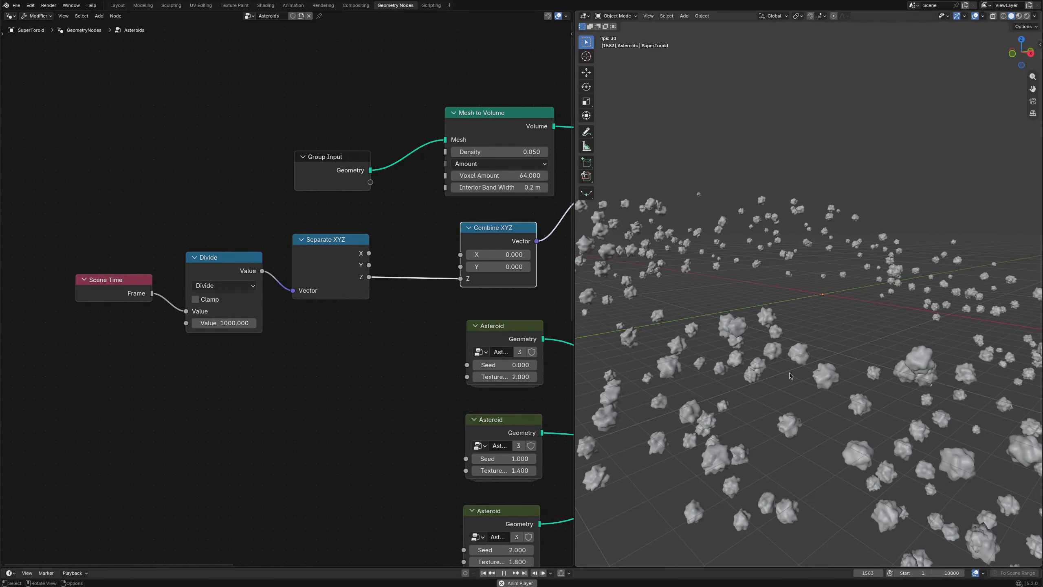
- Return to the Layout workspace and examine the rendered, animated asteroid belt from several angles and distances
{"action": "left_click", "coordinate": [117, 5]}
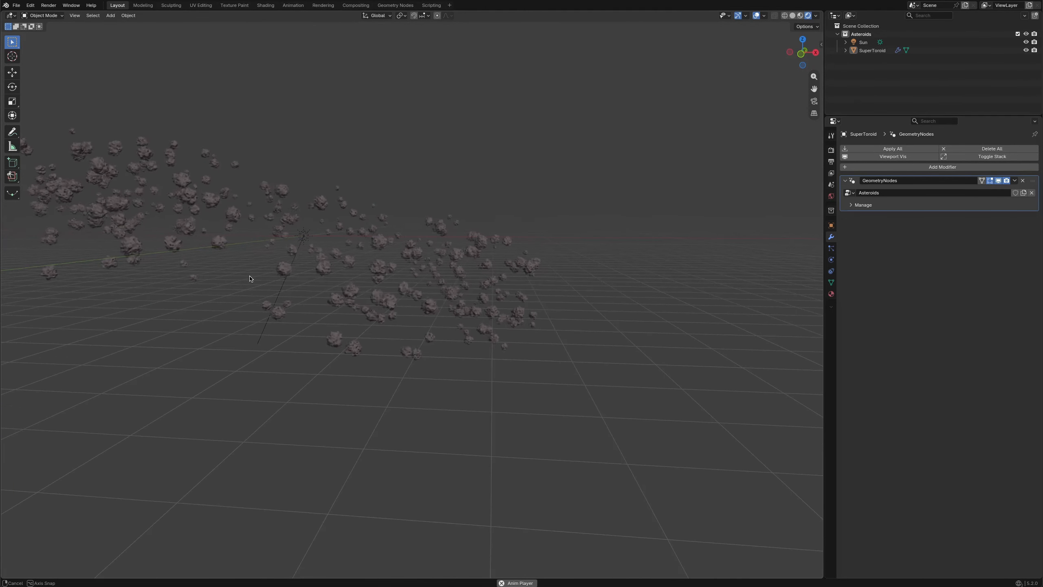
{"action": "middle_click_drag", "start_coordinate": [179, 260], "coordinate": [247, 275]}
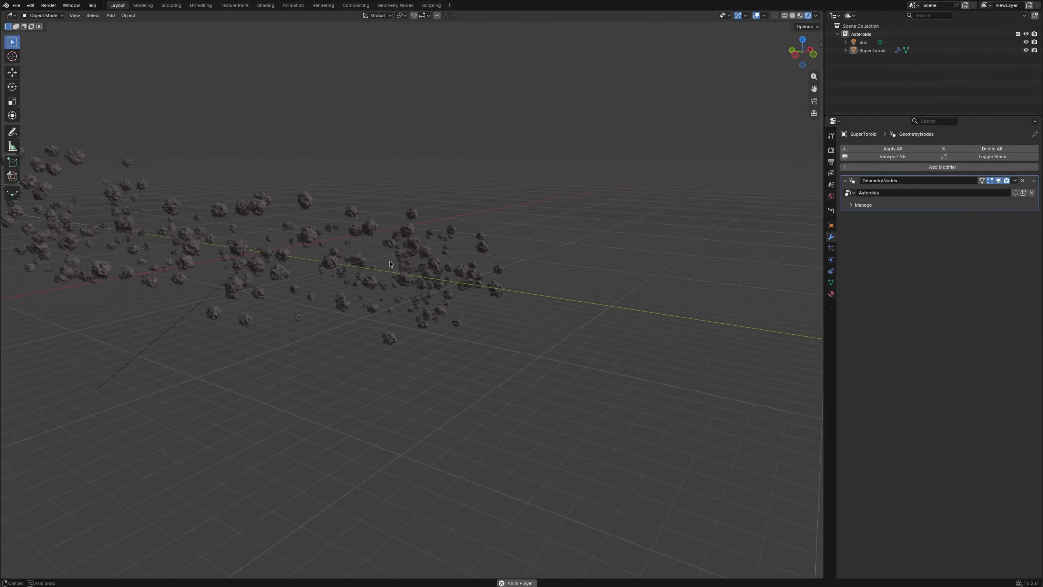
{"action": "middle_click_drag", "start_coordinate": [390, 263], "coordinate": [351, 252]}
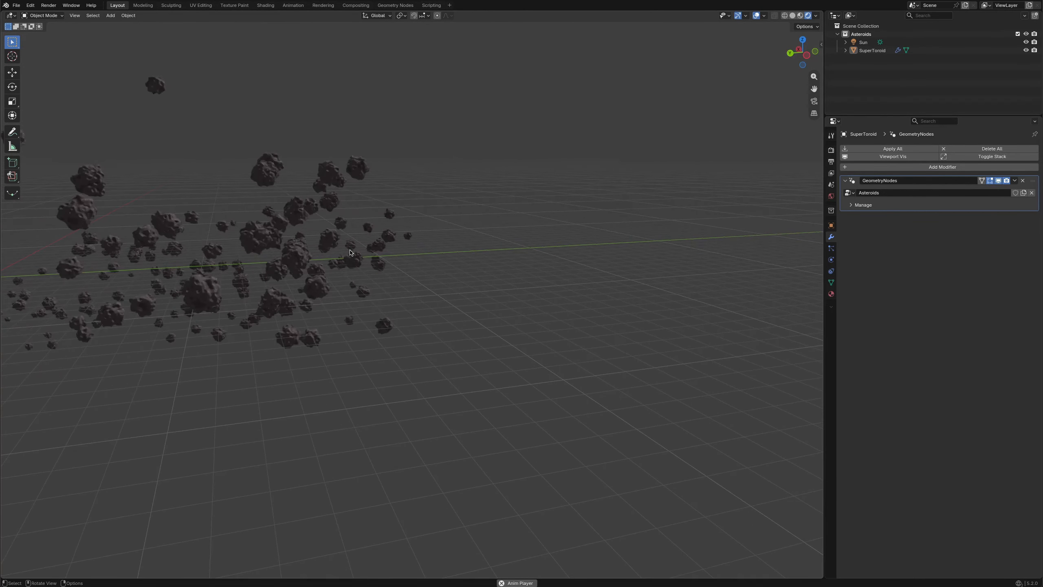
{"action": "scroll", "coordinate": [348, 248], "scroll_direction": "up", "scroll_amount": 3}
{"action": "middle_click_drag", "start_coordinate": [308, 201], "coordinate": [416, 272], "text": "shift"}
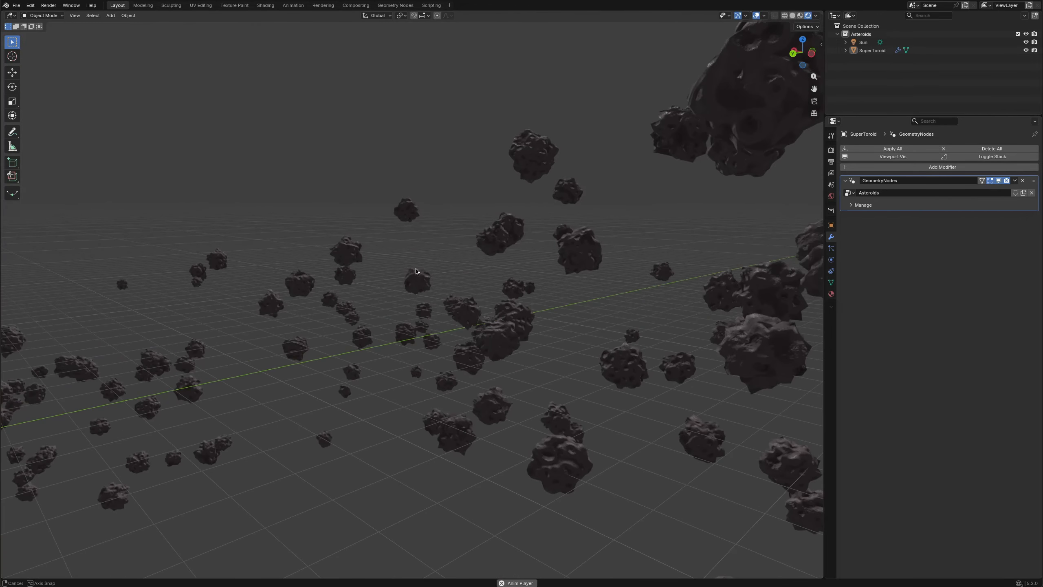
{"action": "middle_click_drag", "start_coordinate": [559, 262], "coordinate": [298, 295], "text": "shift"}
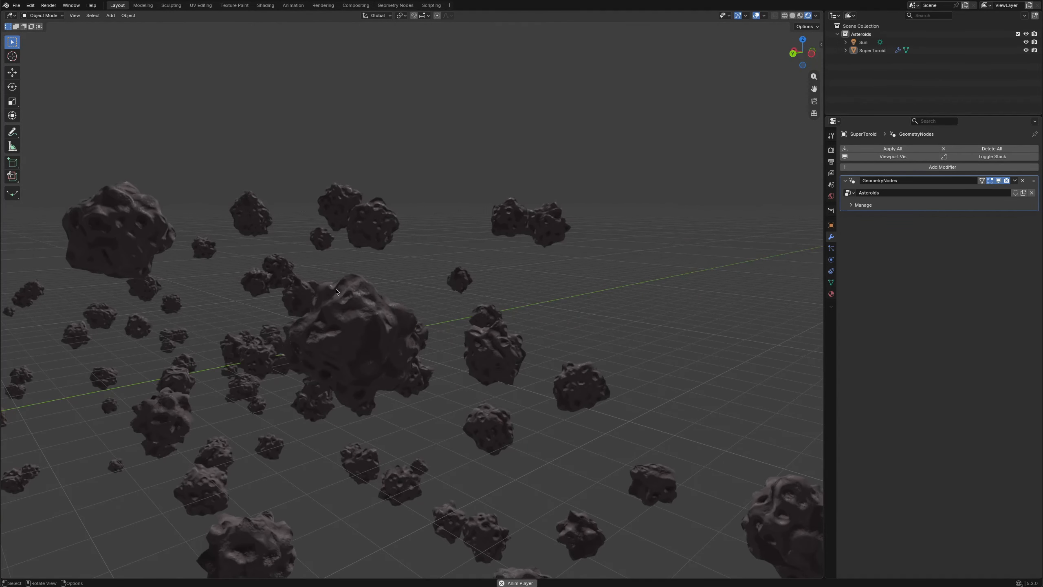
{"action": "scroll", "coordinate": [484, 297], "scroll_direction": "down", "scroll_amount": 3}
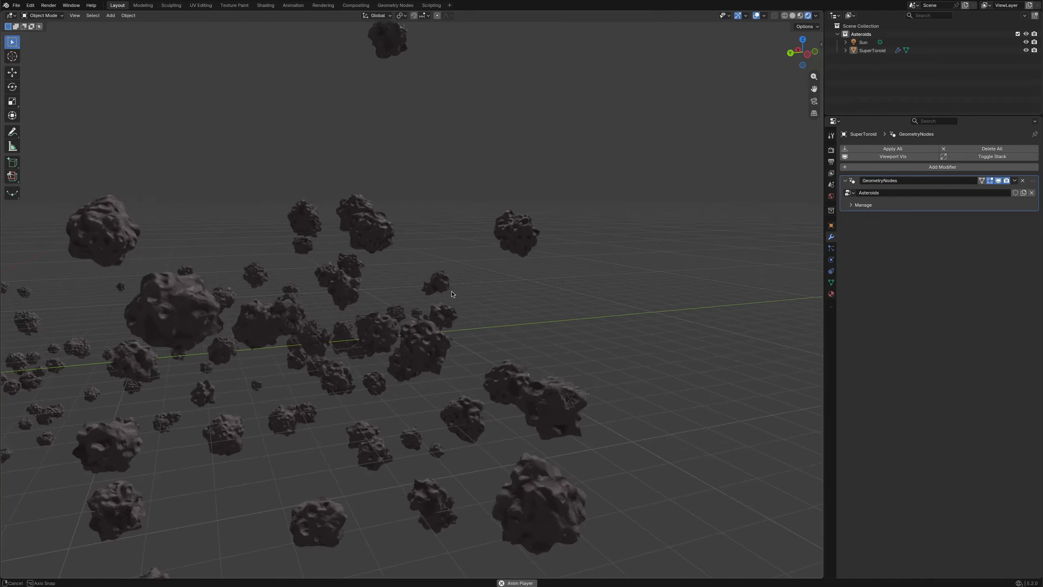
{"action": "middle_click_drag", "start_coordinate": [485, 296], "coordinate": [379, 297]}
{"action": "scroll", "coordinate": [379, 297], "scroll_direction": "down", "scroll_amount": 2}
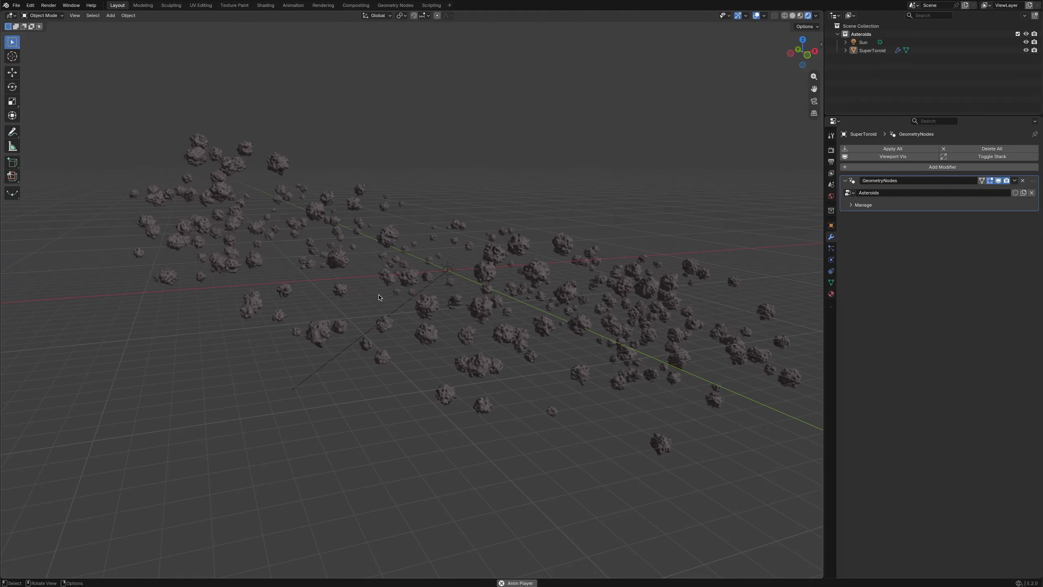